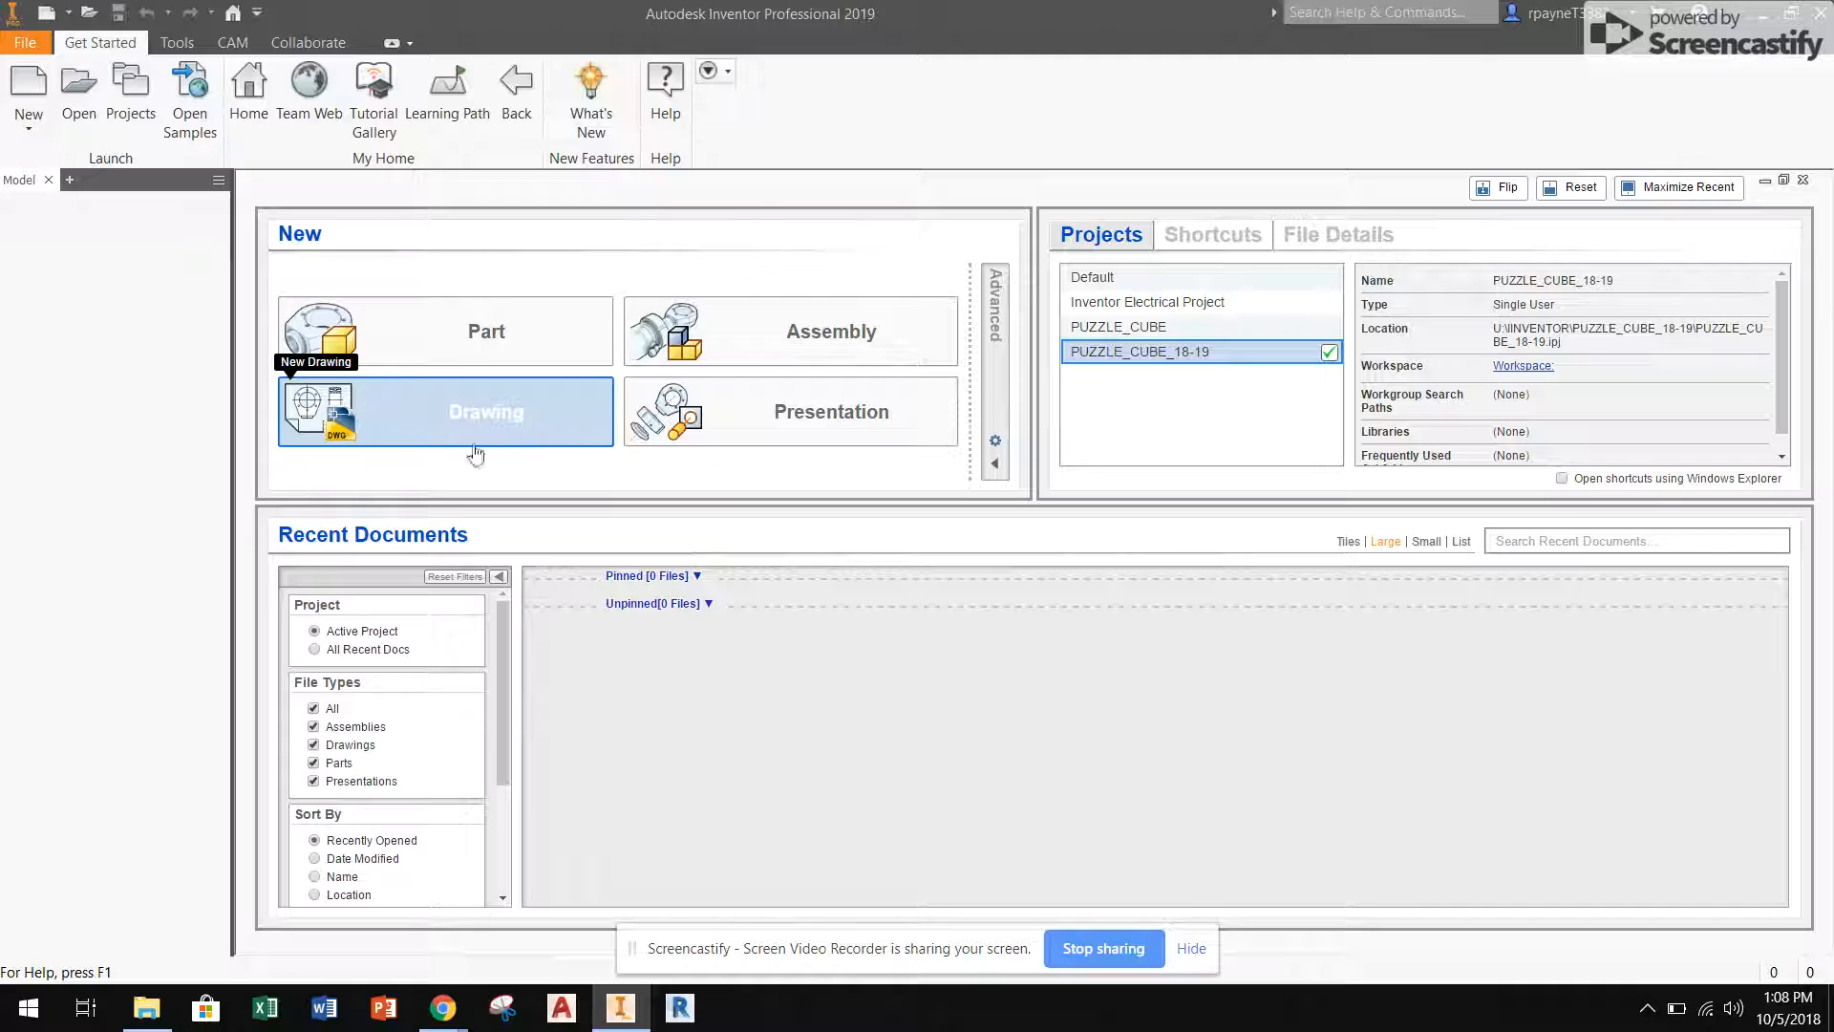
Create a new drawing and delete the ANSI - Large title block from its sheet.
click(539, 411)
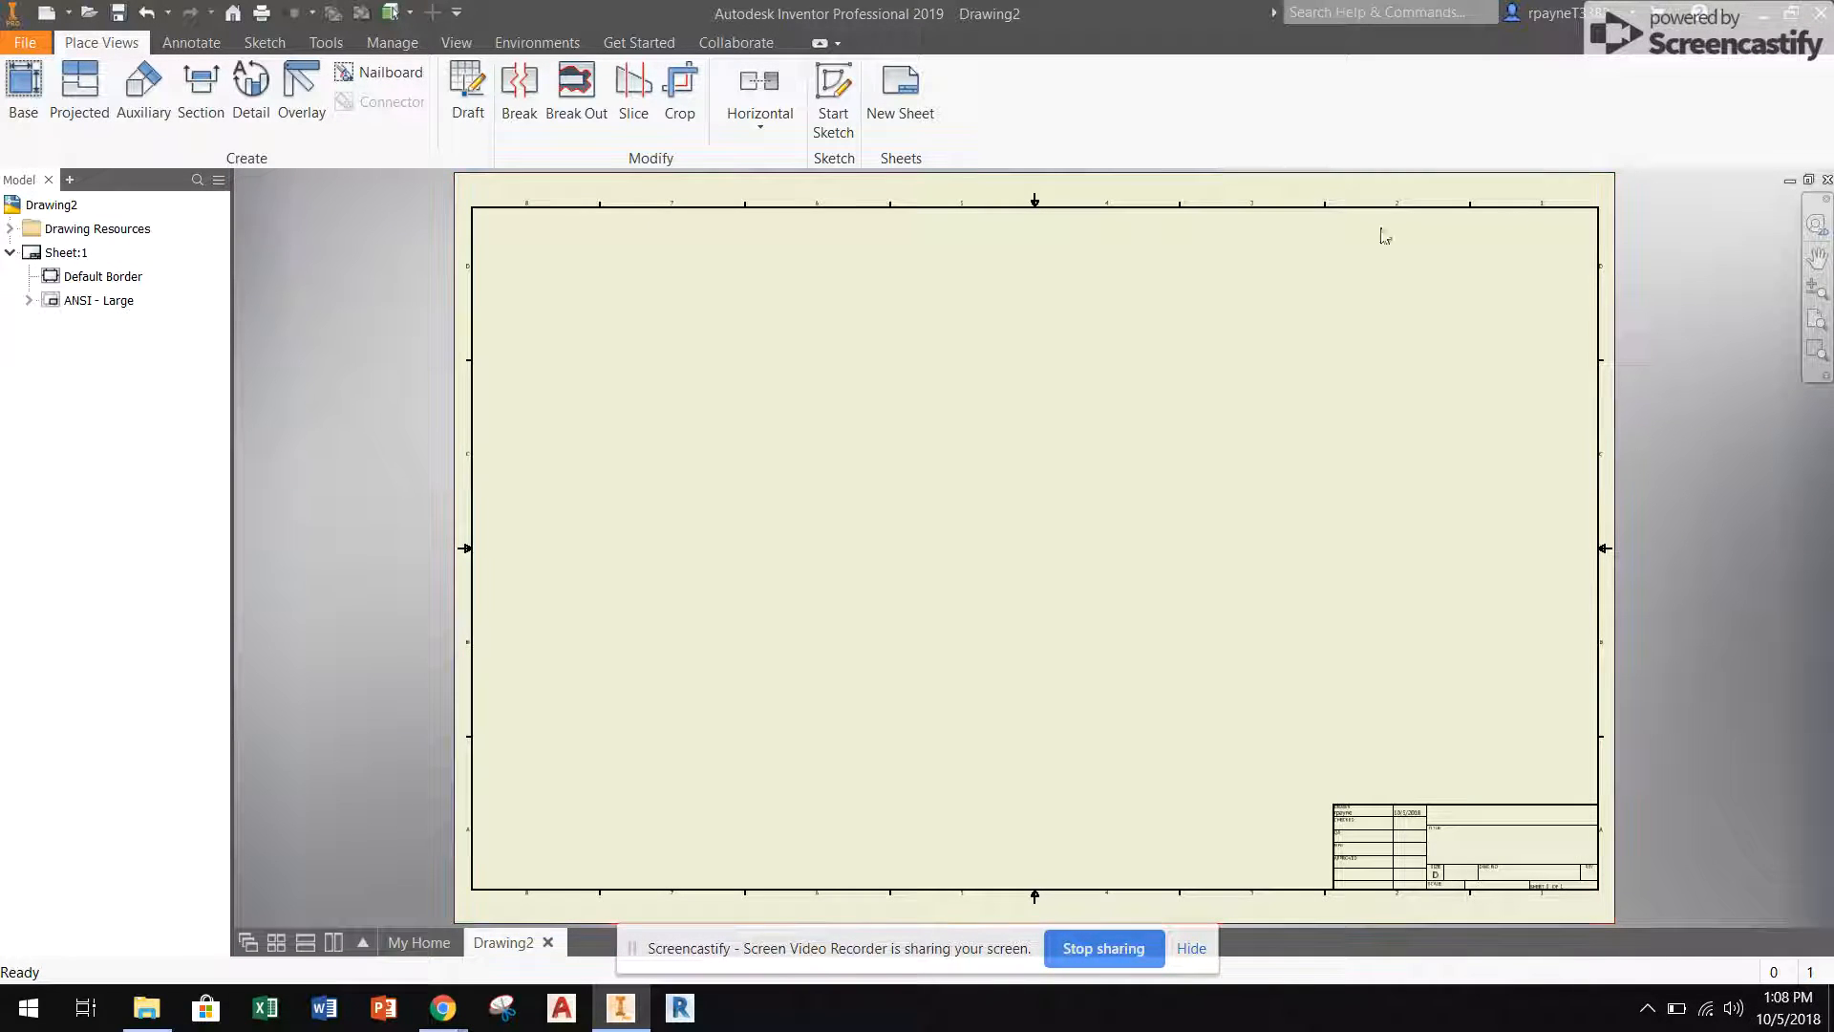
right_click(92, 308)
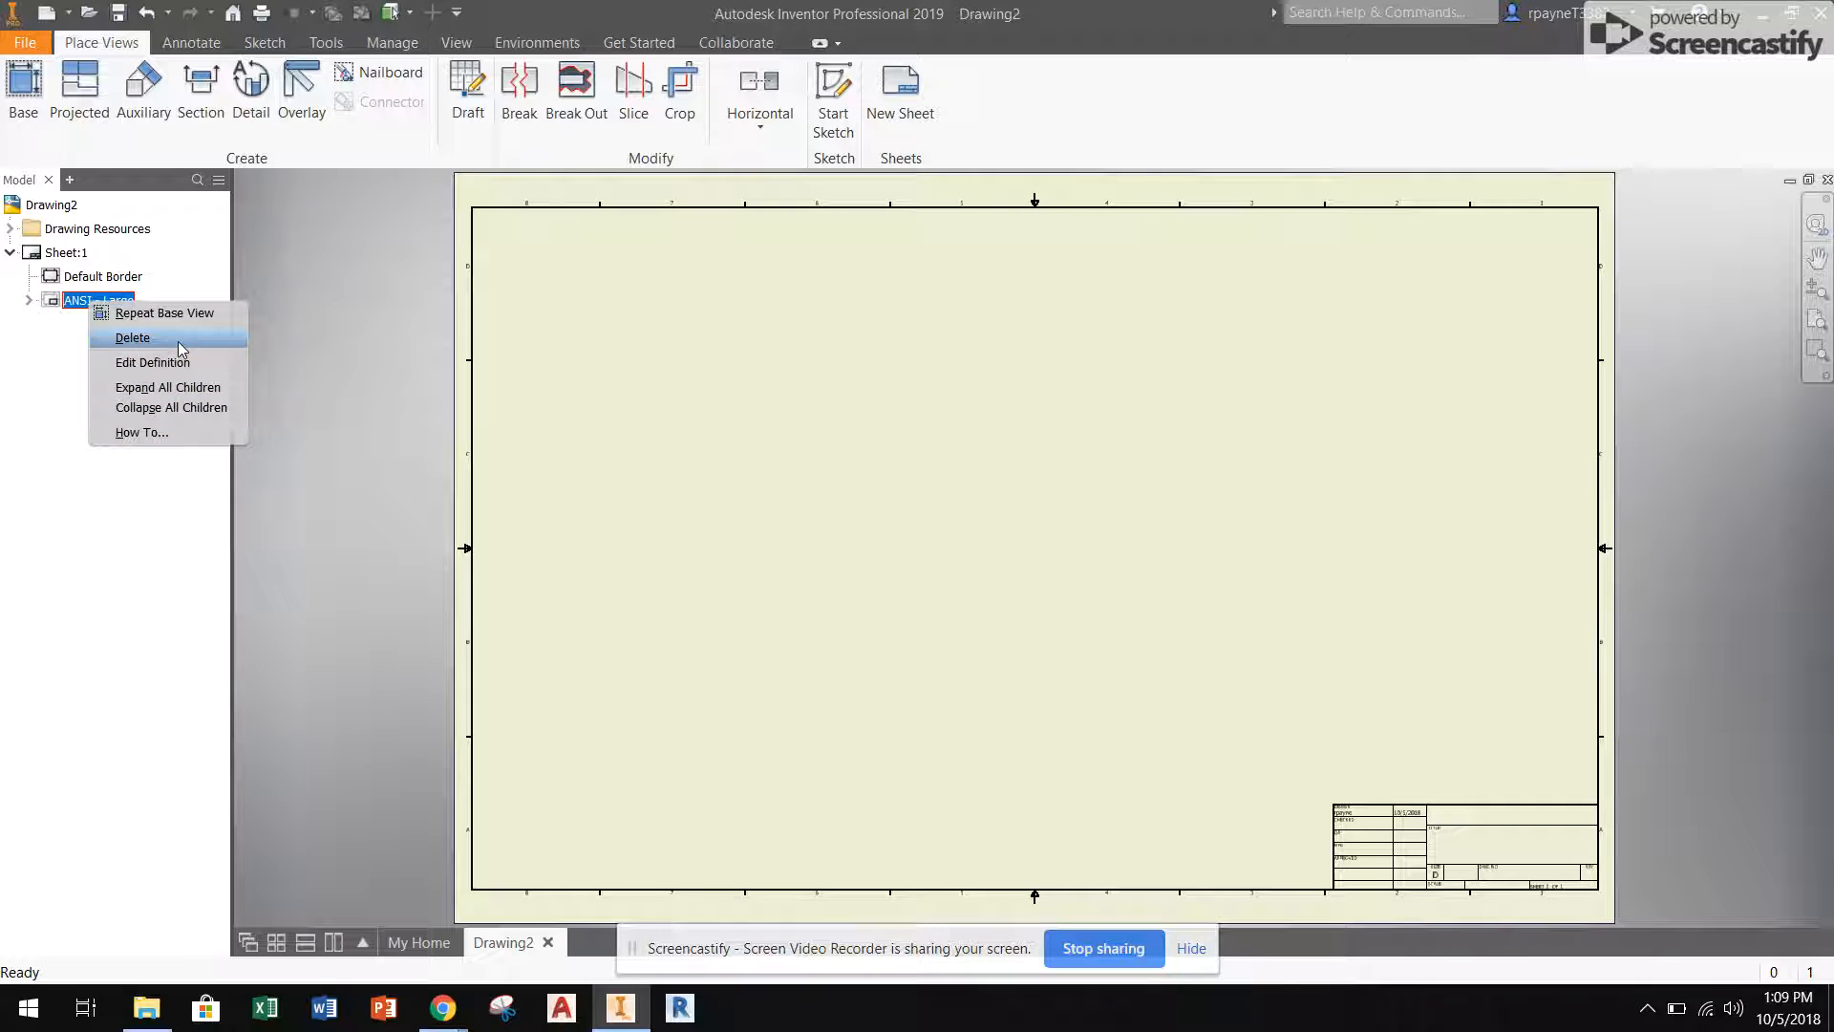
click(180, 344)
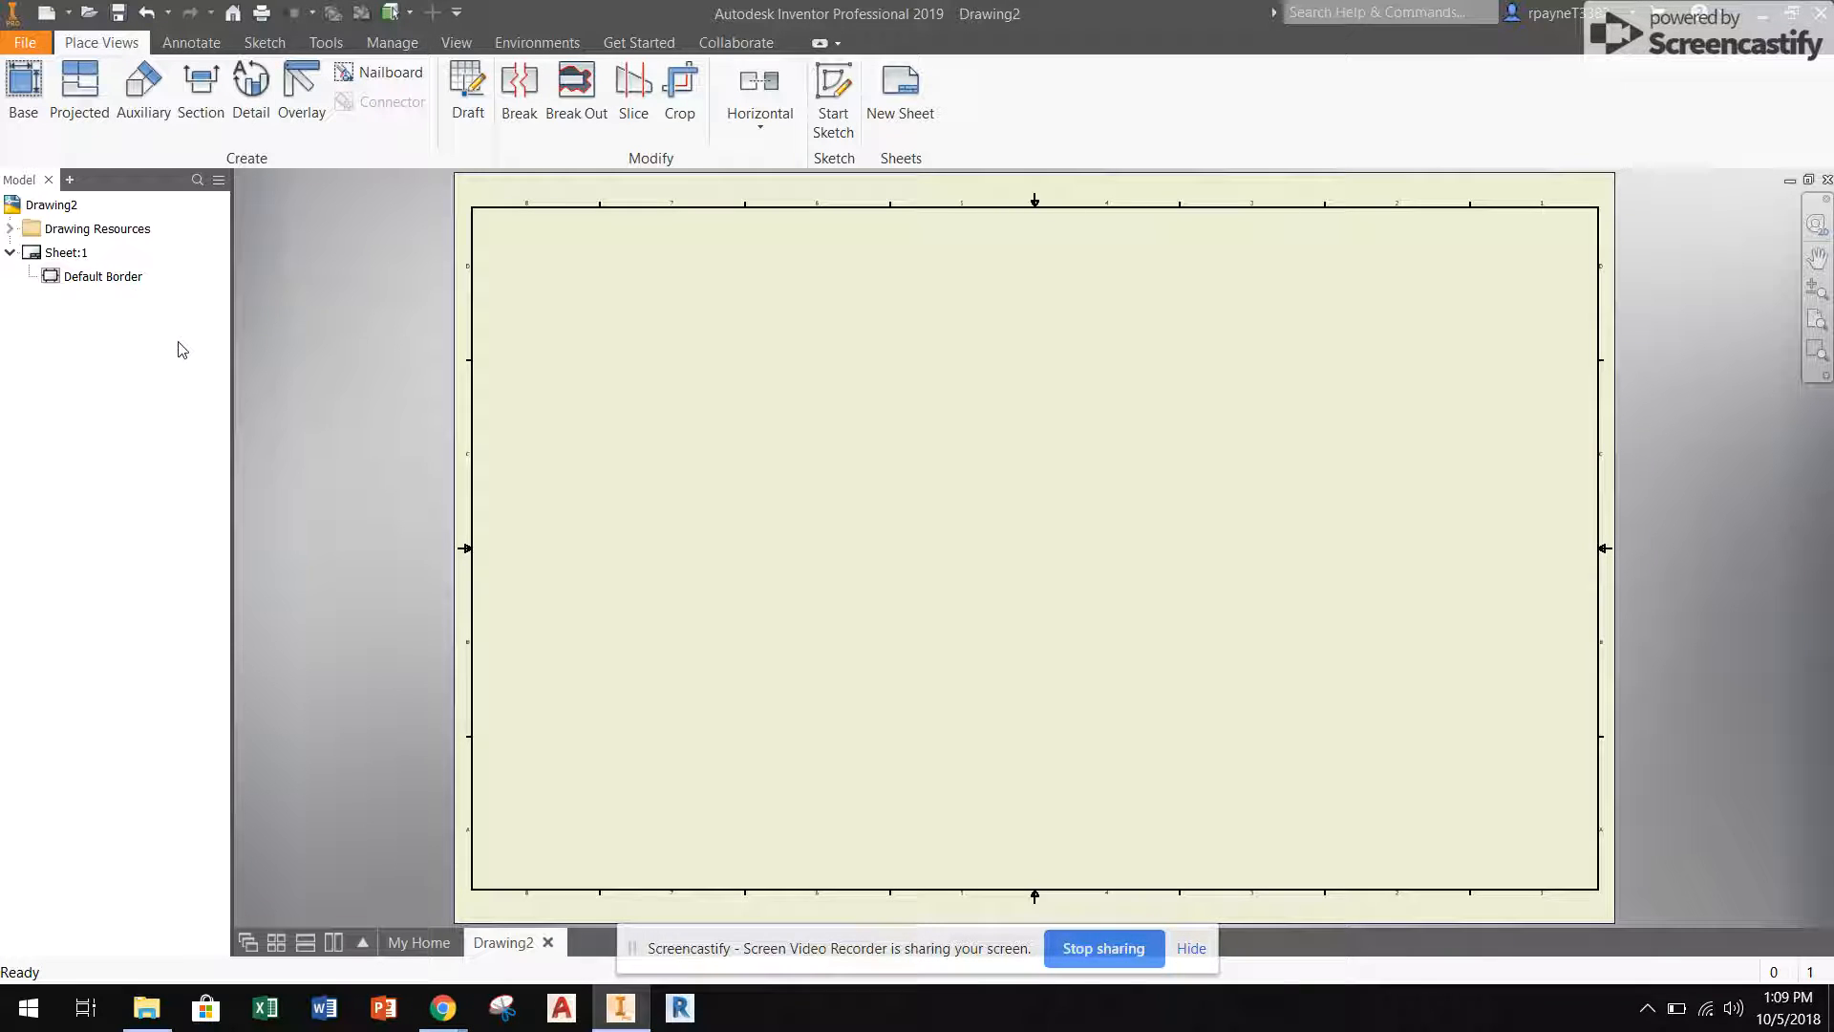
Change the size of Sheet:1 to A.
right_click(74, 253)
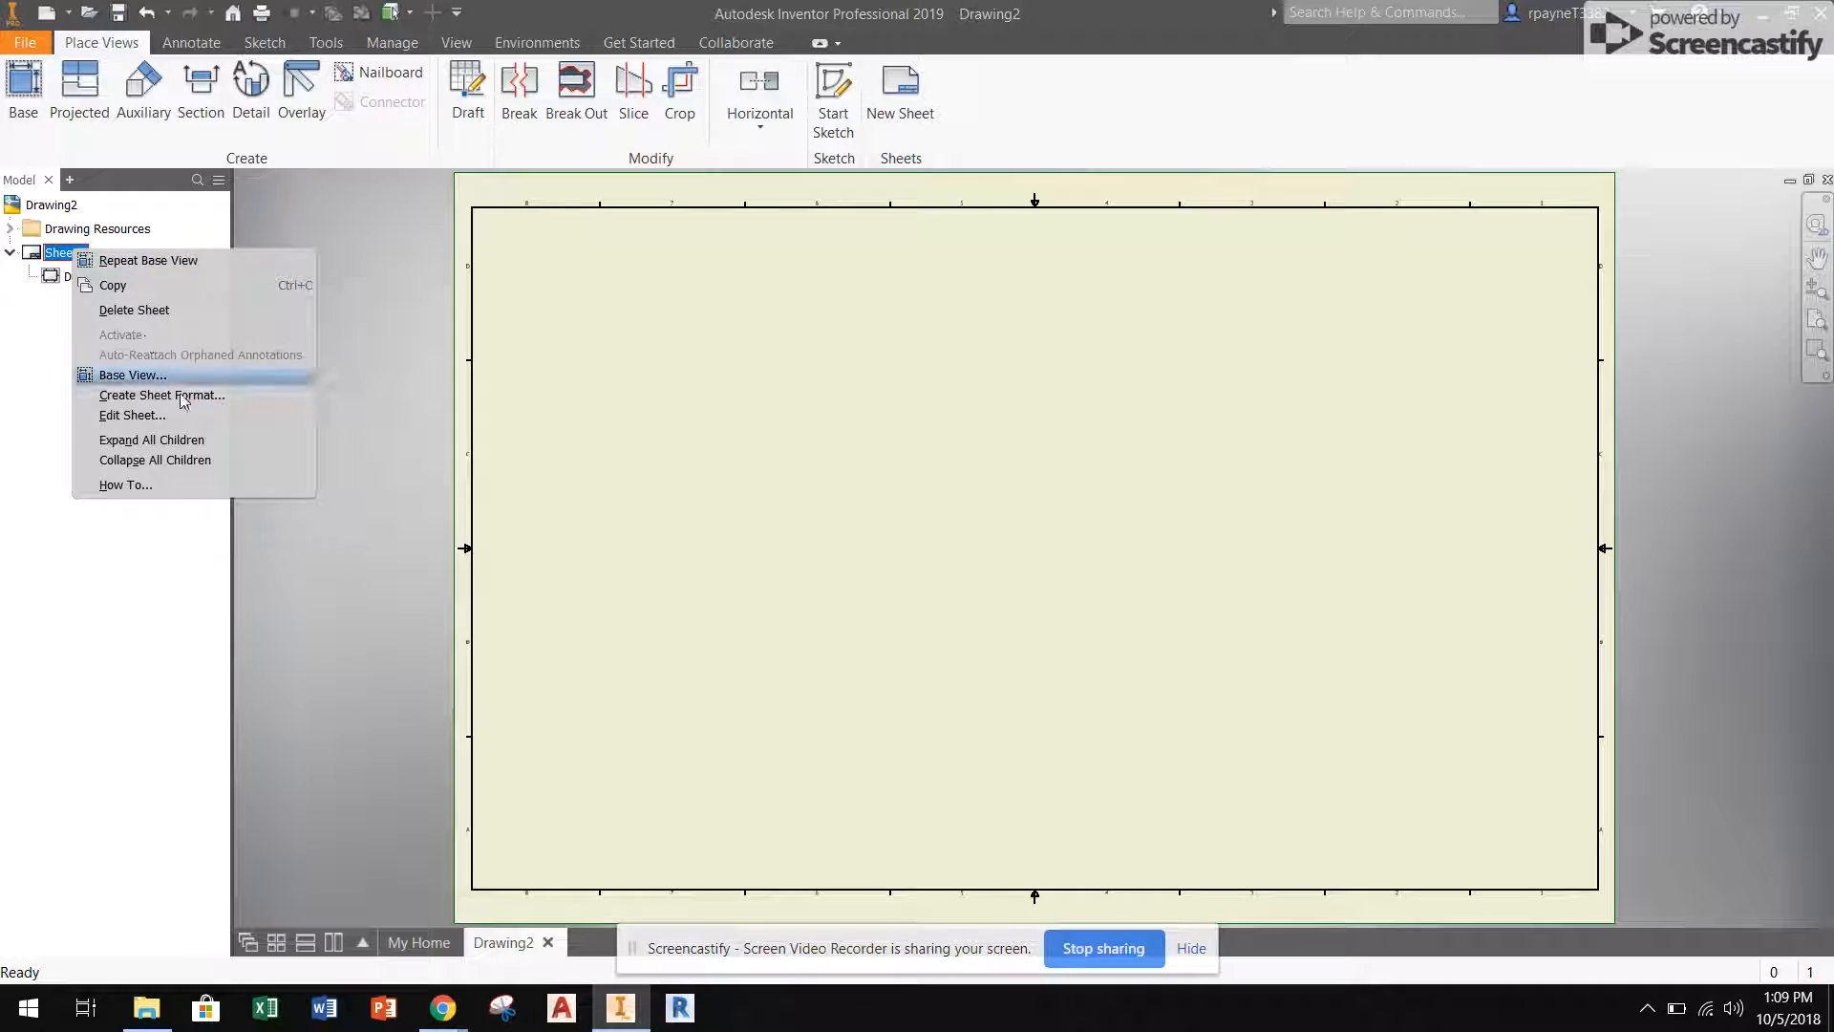
click(198, 420)
click(325, 332)
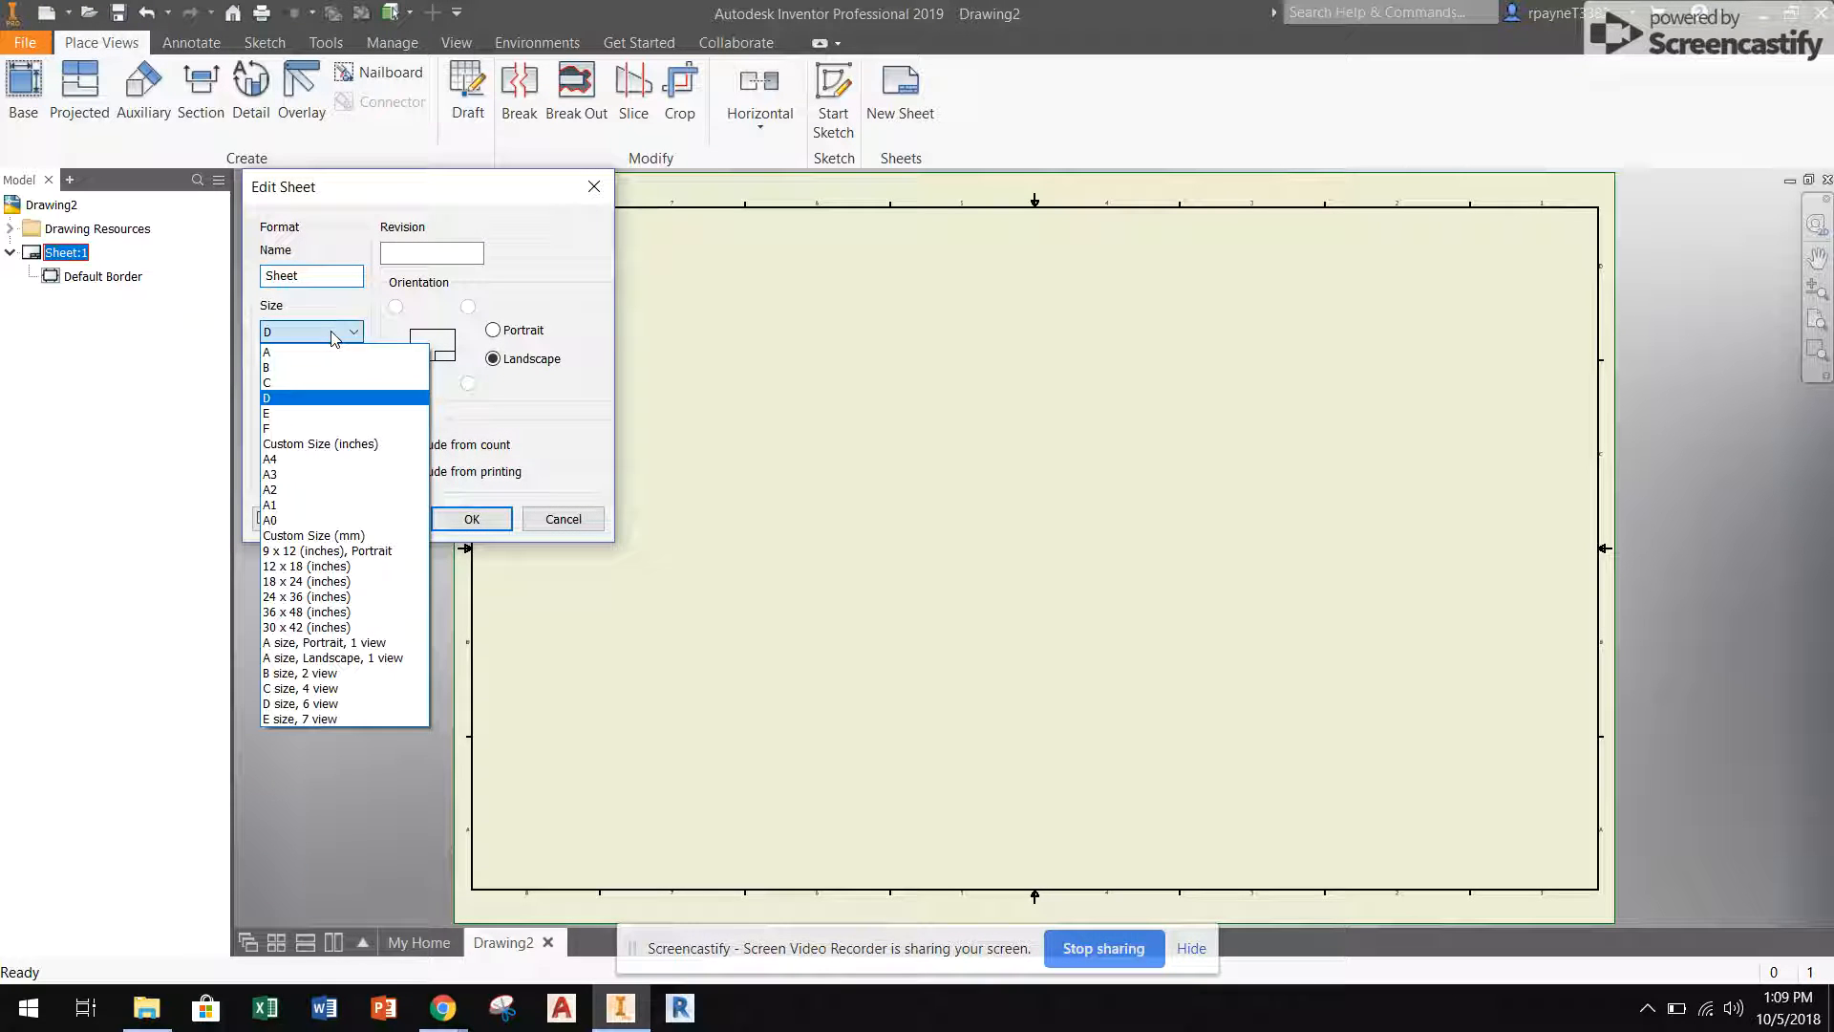
click(277, 351)
click(446, 516)
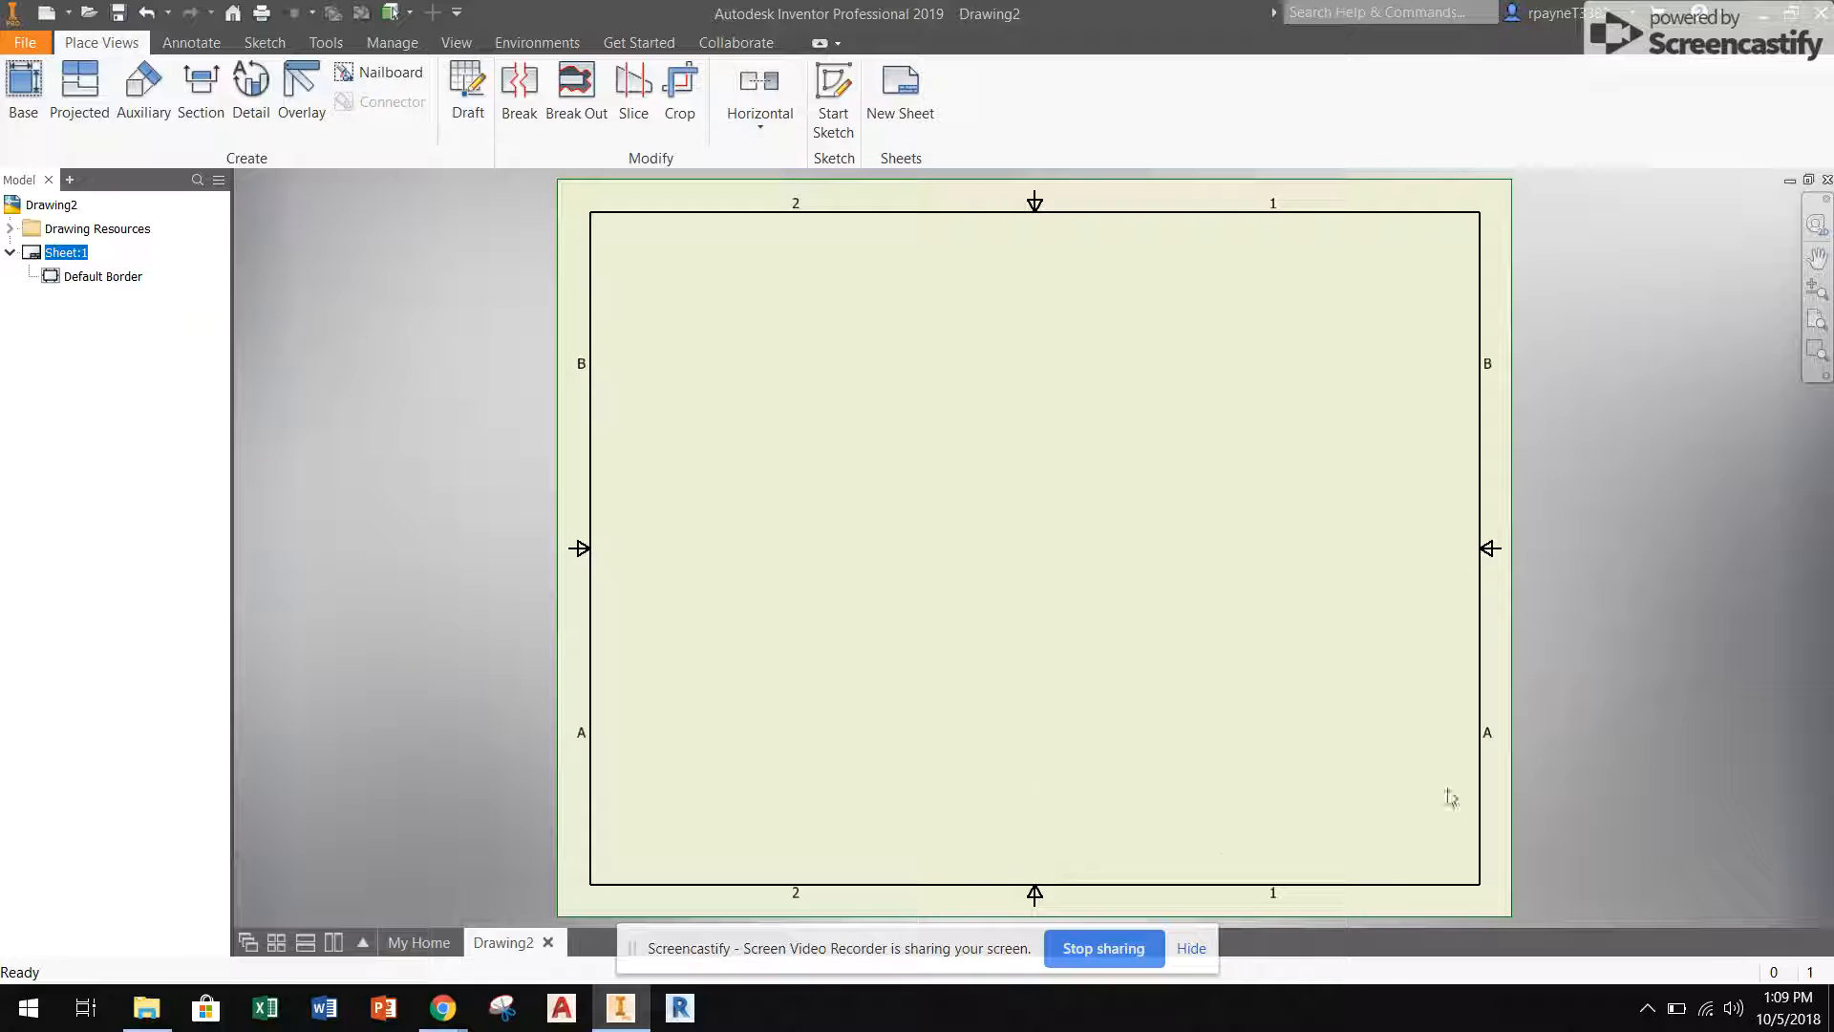
Insert the ANSI A title block from the drawing resources onto the sheet.
click(10, 229)
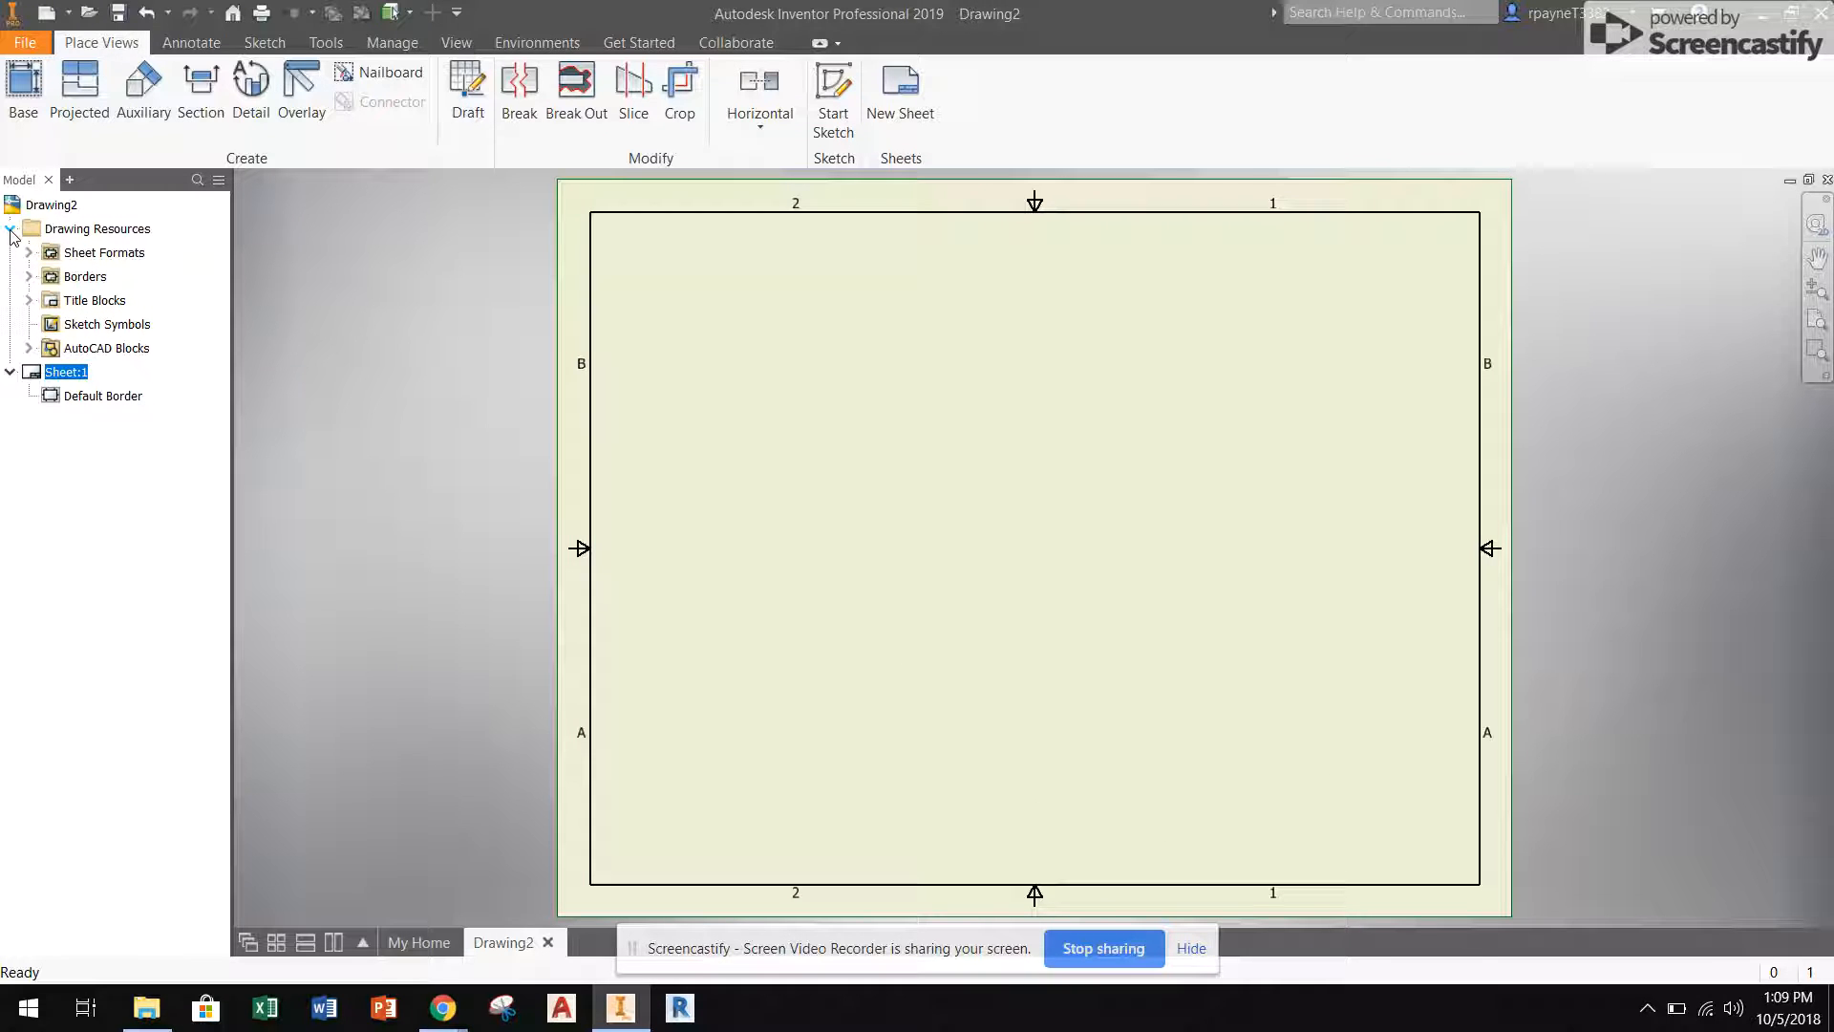
click(30, 301)
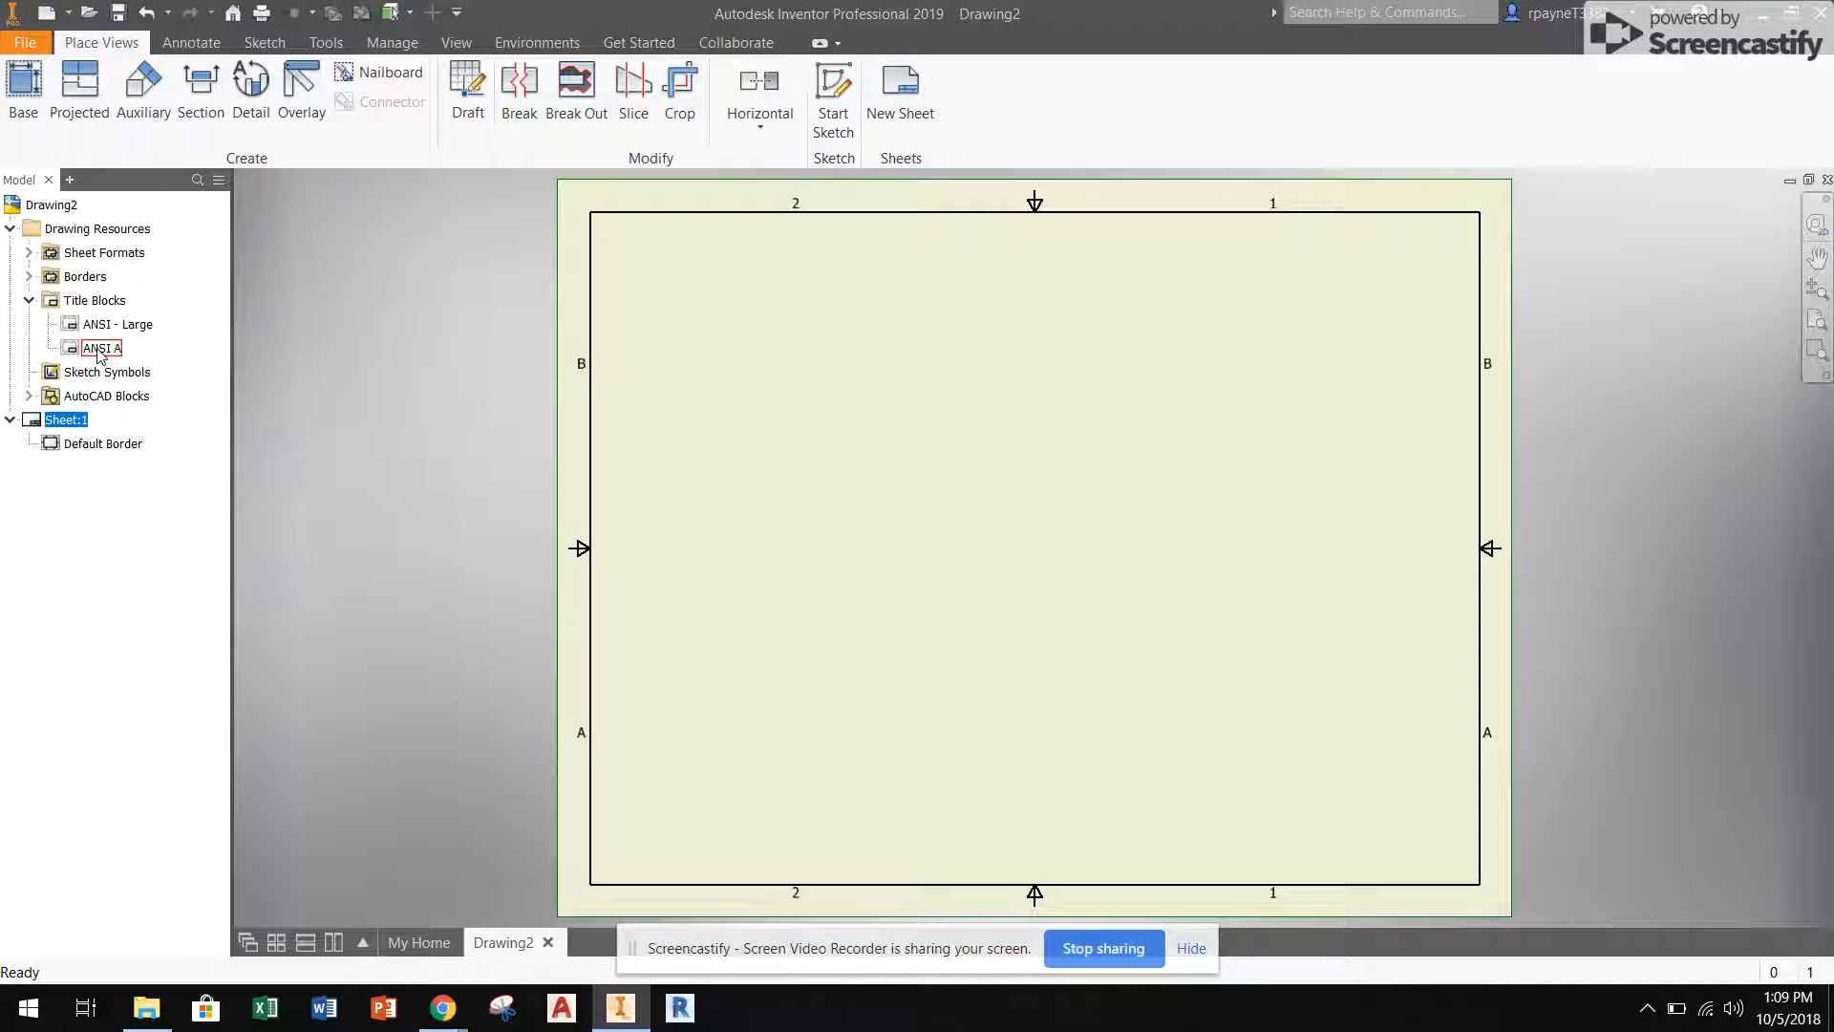
right_click(100, 350)
click(158, 432)
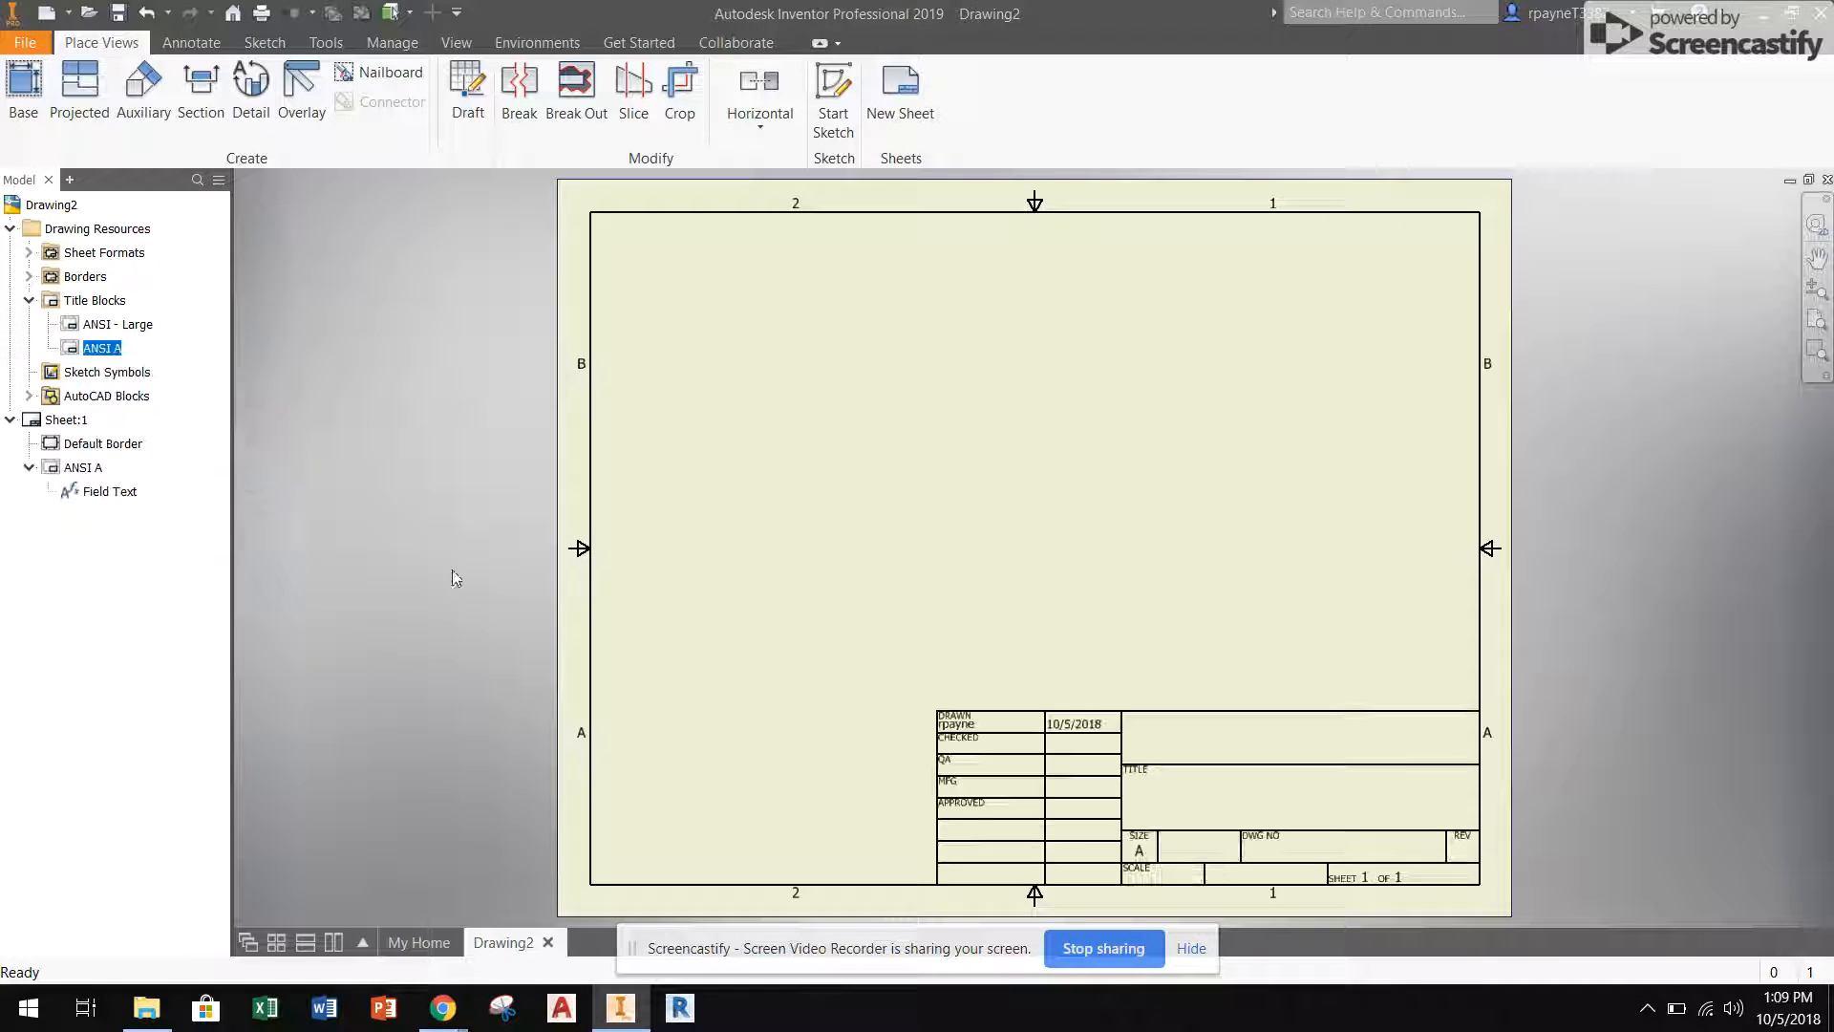
click(10, 420)
click(9, 229)
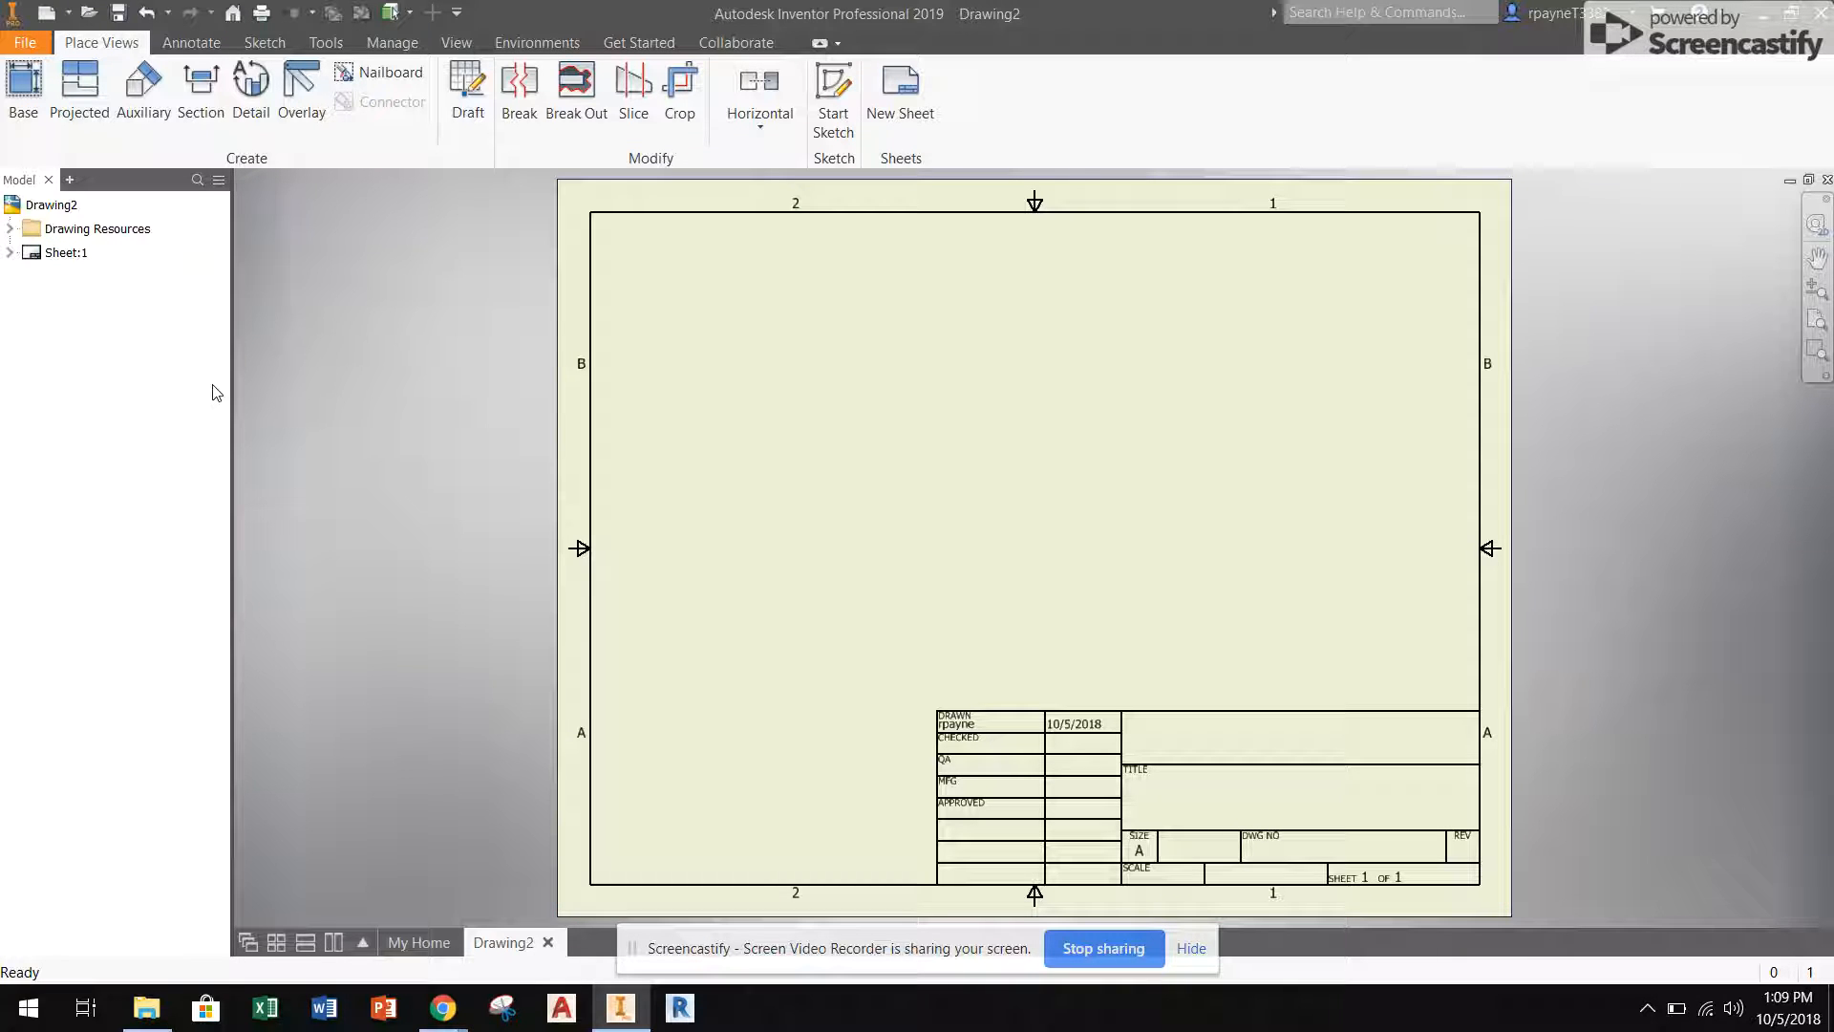
Start a base view of BLUE_PUZZLE_PIECE.ipt and position its front view in the lower-left area of the sheet.
click(26, 103)
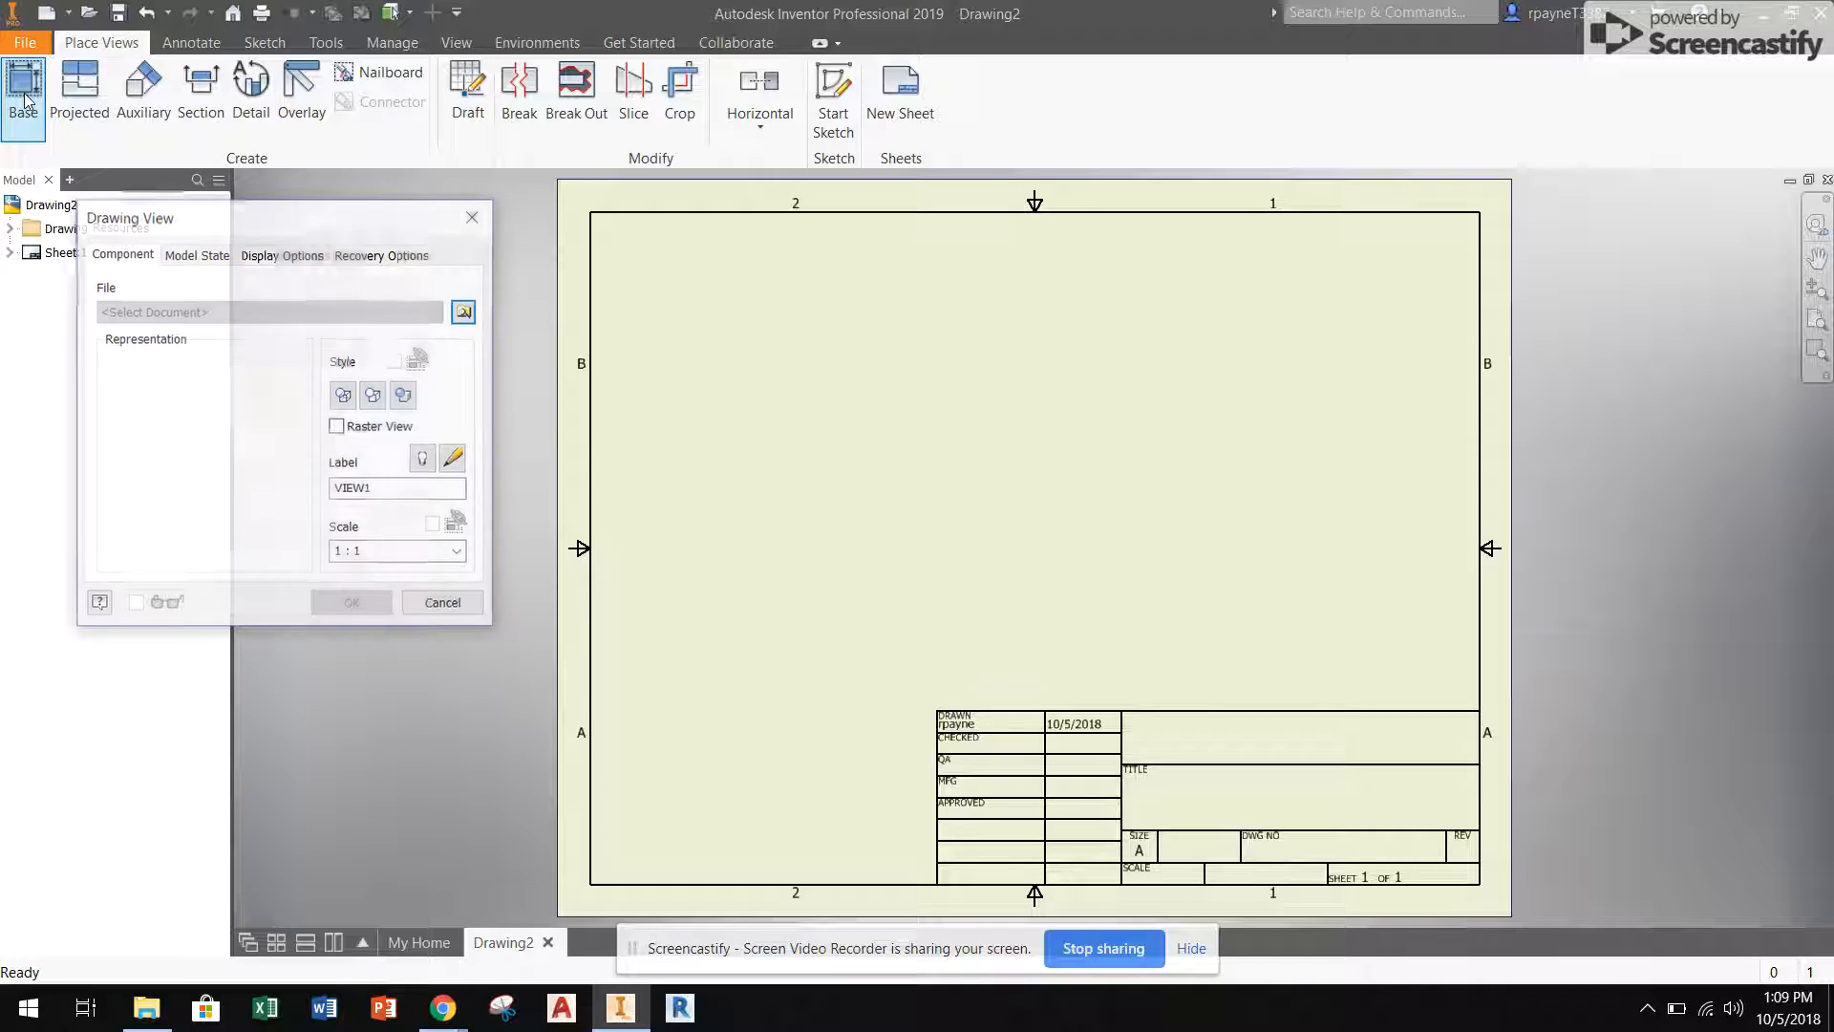
click(465, 313)
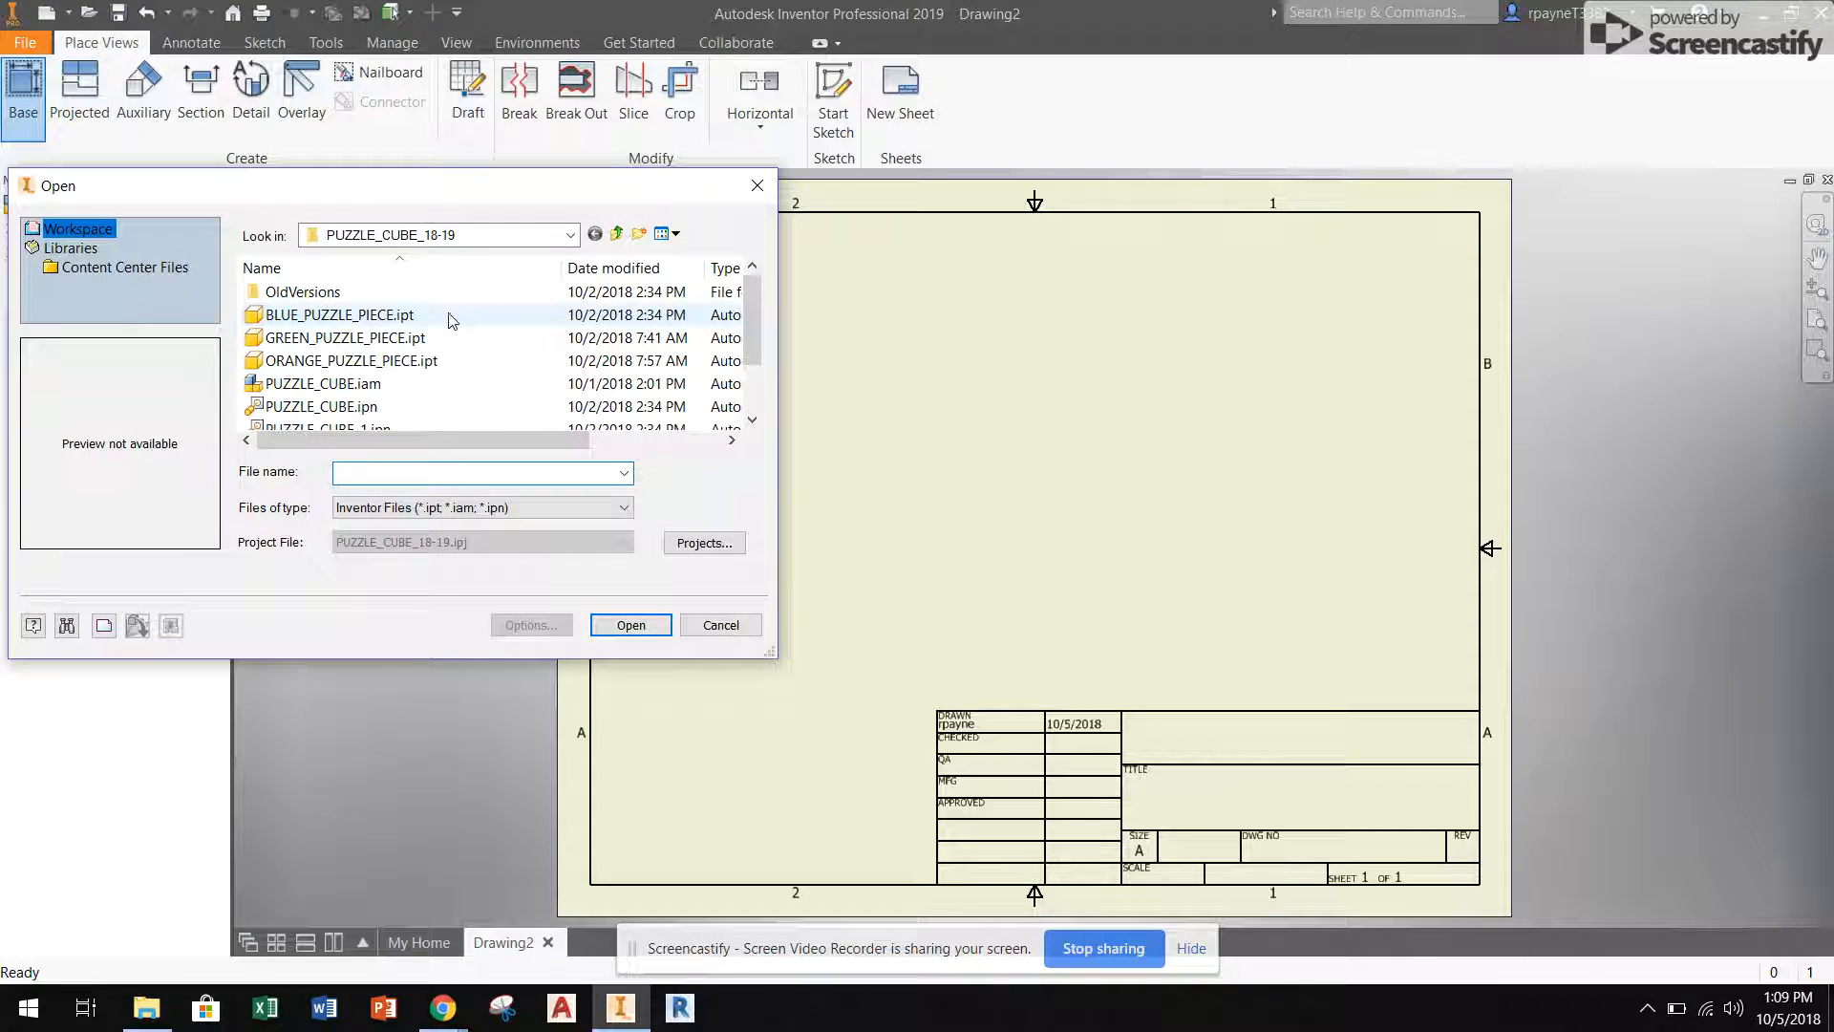
click(333, 316)
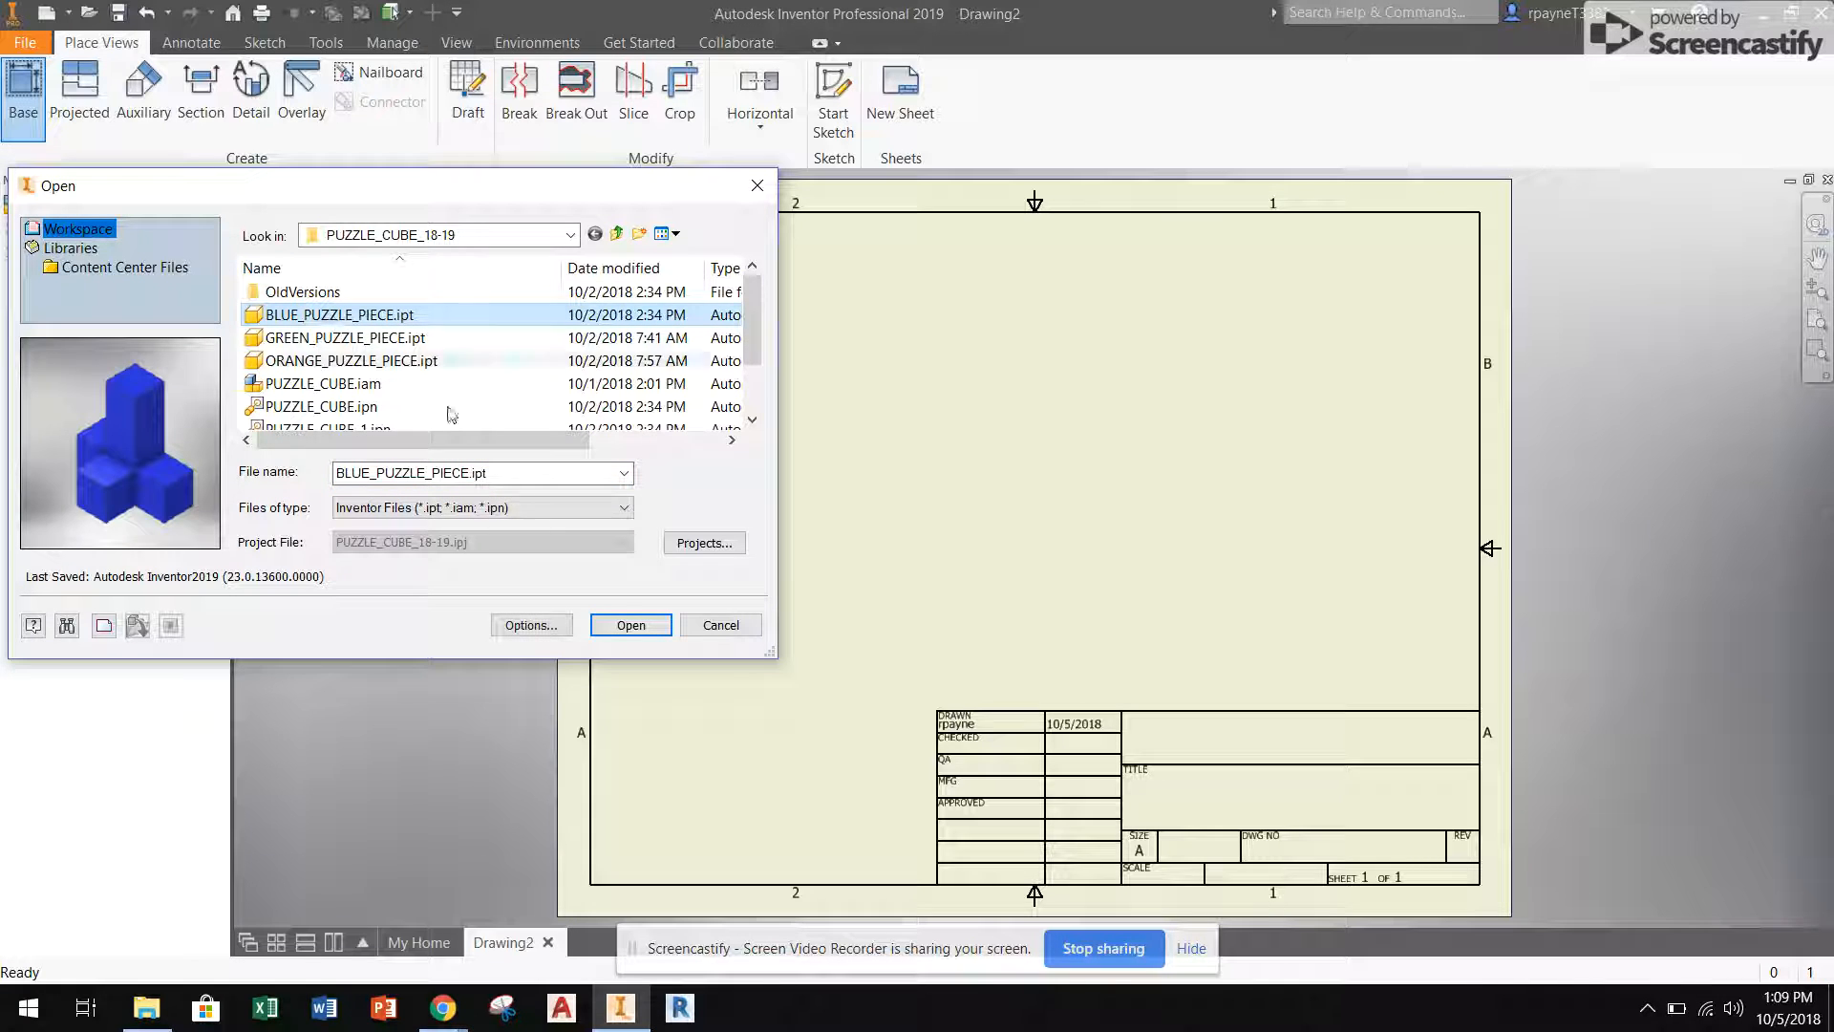
click(652, 627)
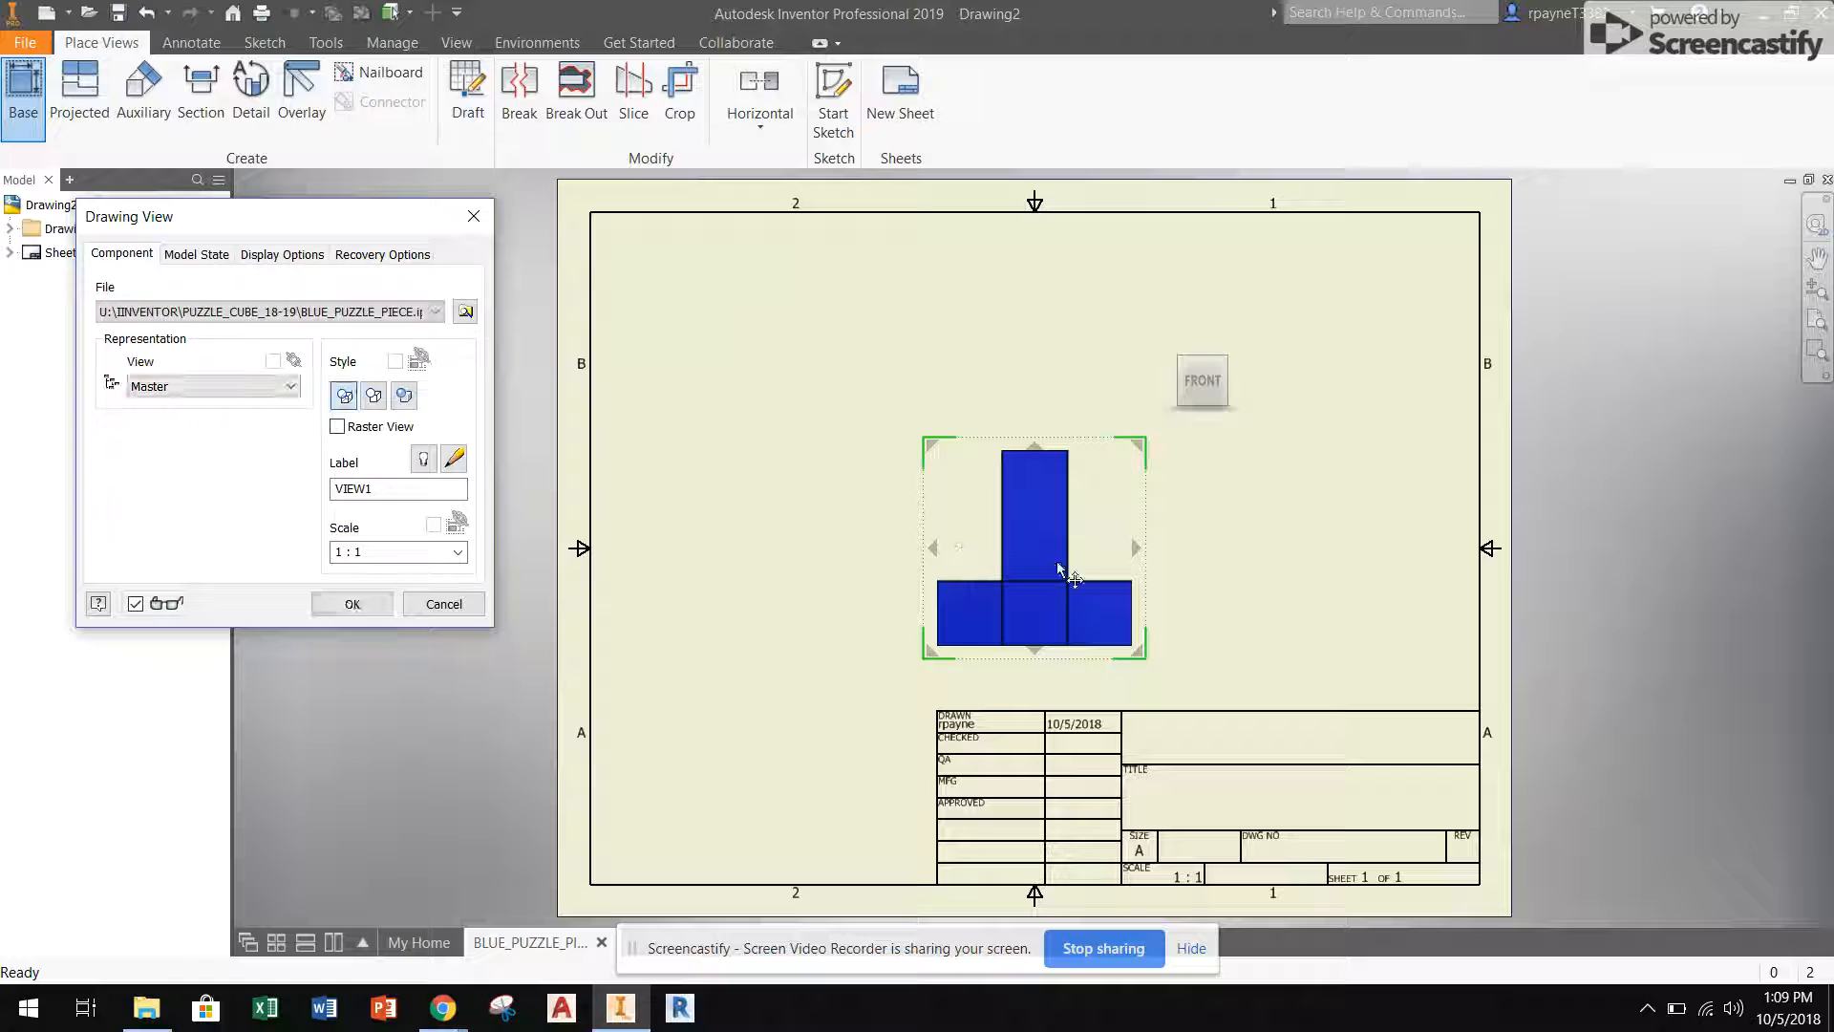
drag(1000, 554, 826, 598)
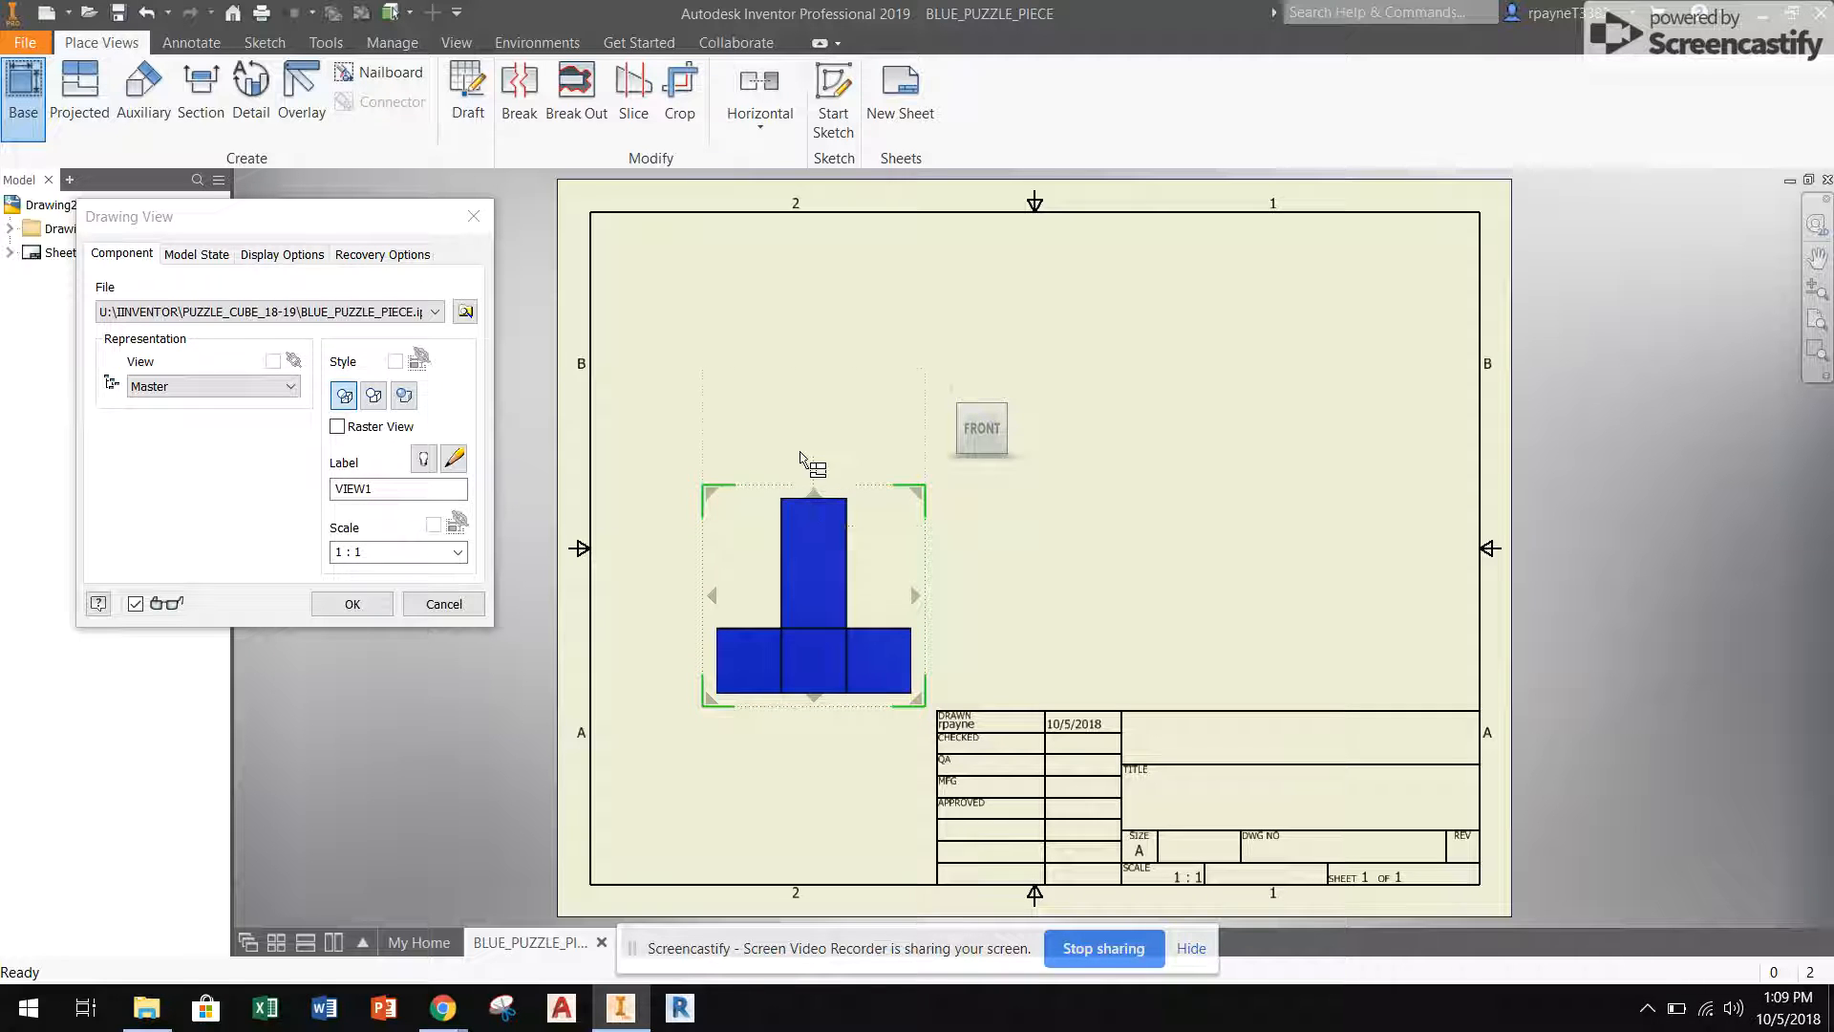
Project a top view above the front view, a side view to its right and an isometric view in the upper-right area.
click(806, 332)
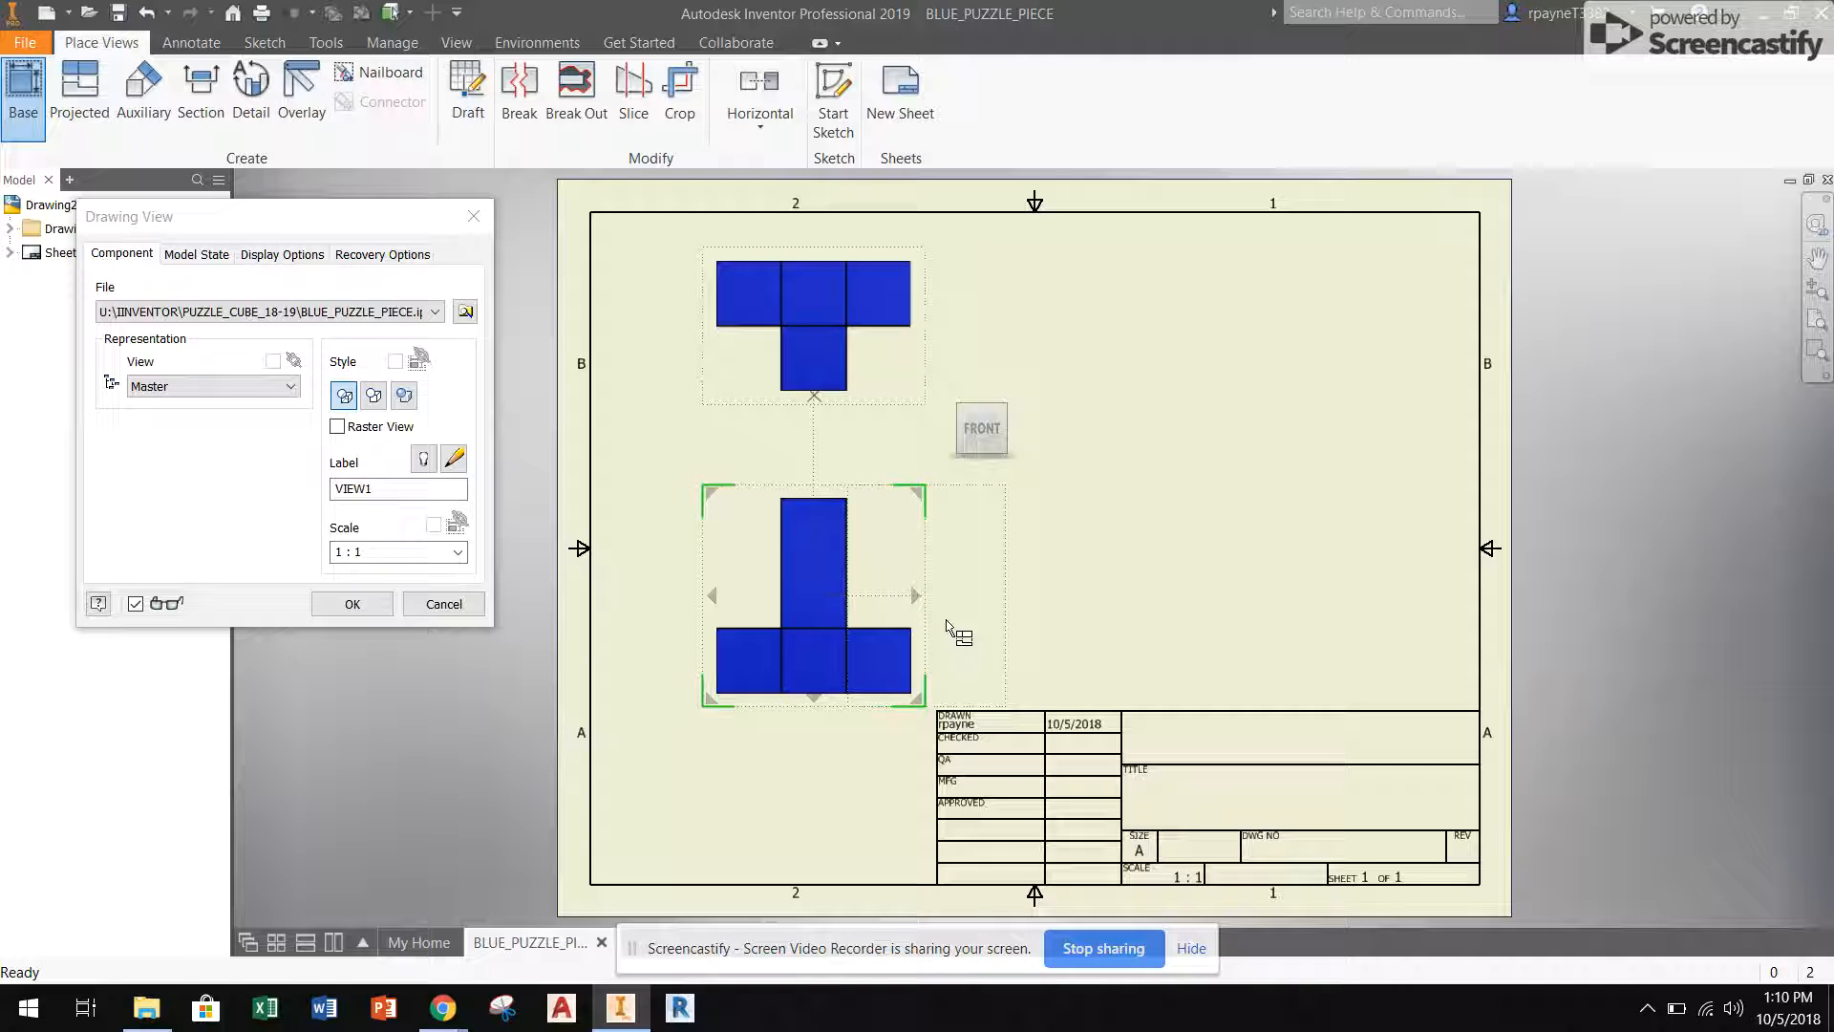
click(1205, 635)
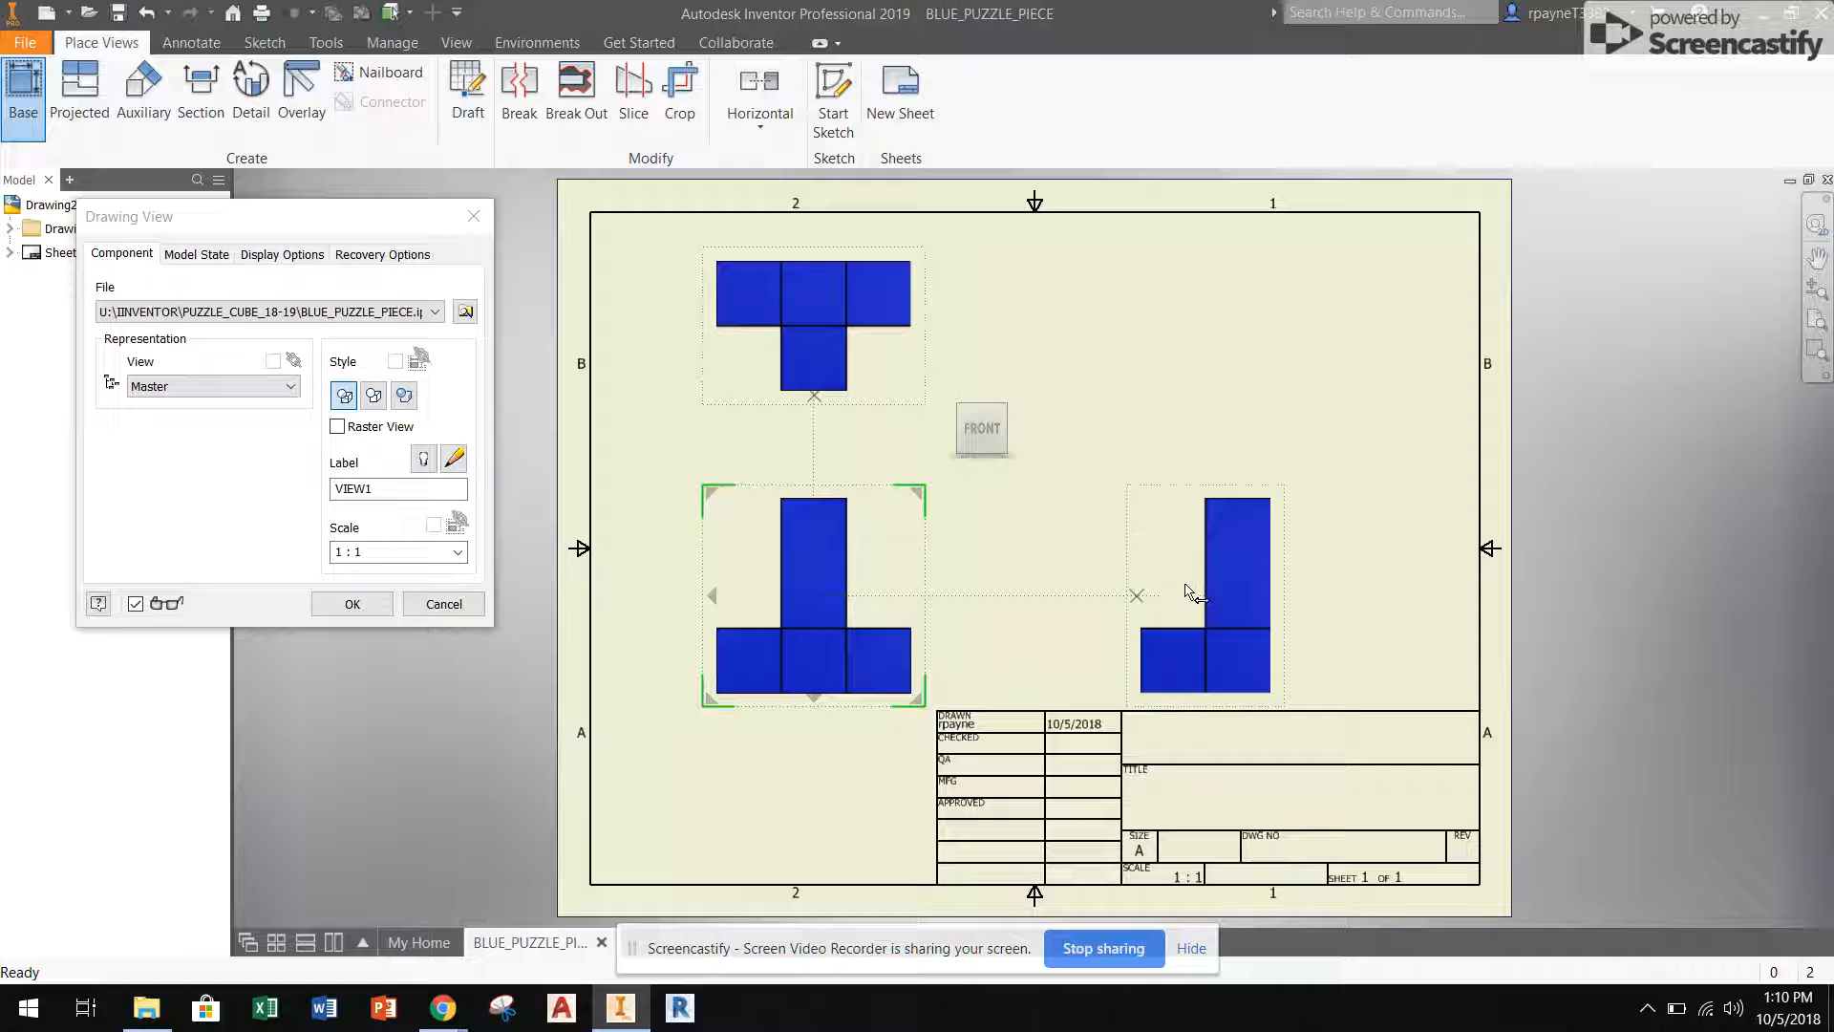
click(1156, 364)
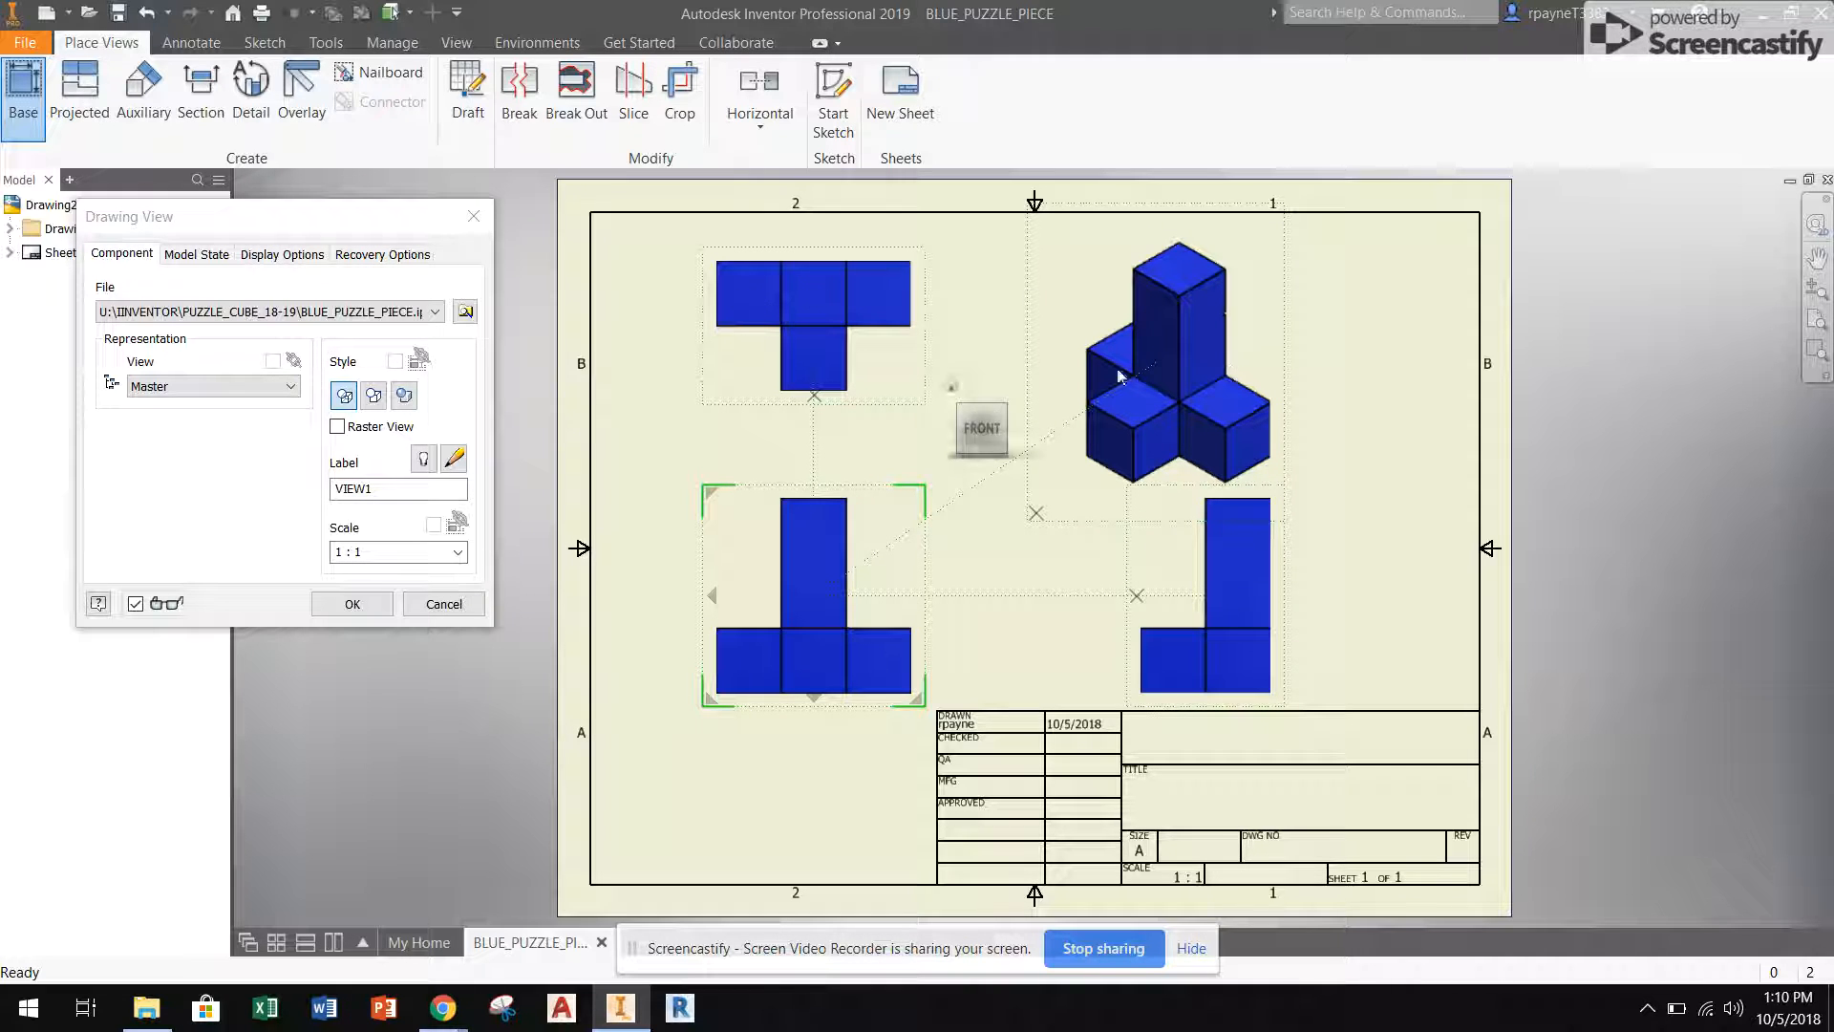
click(353, 603)
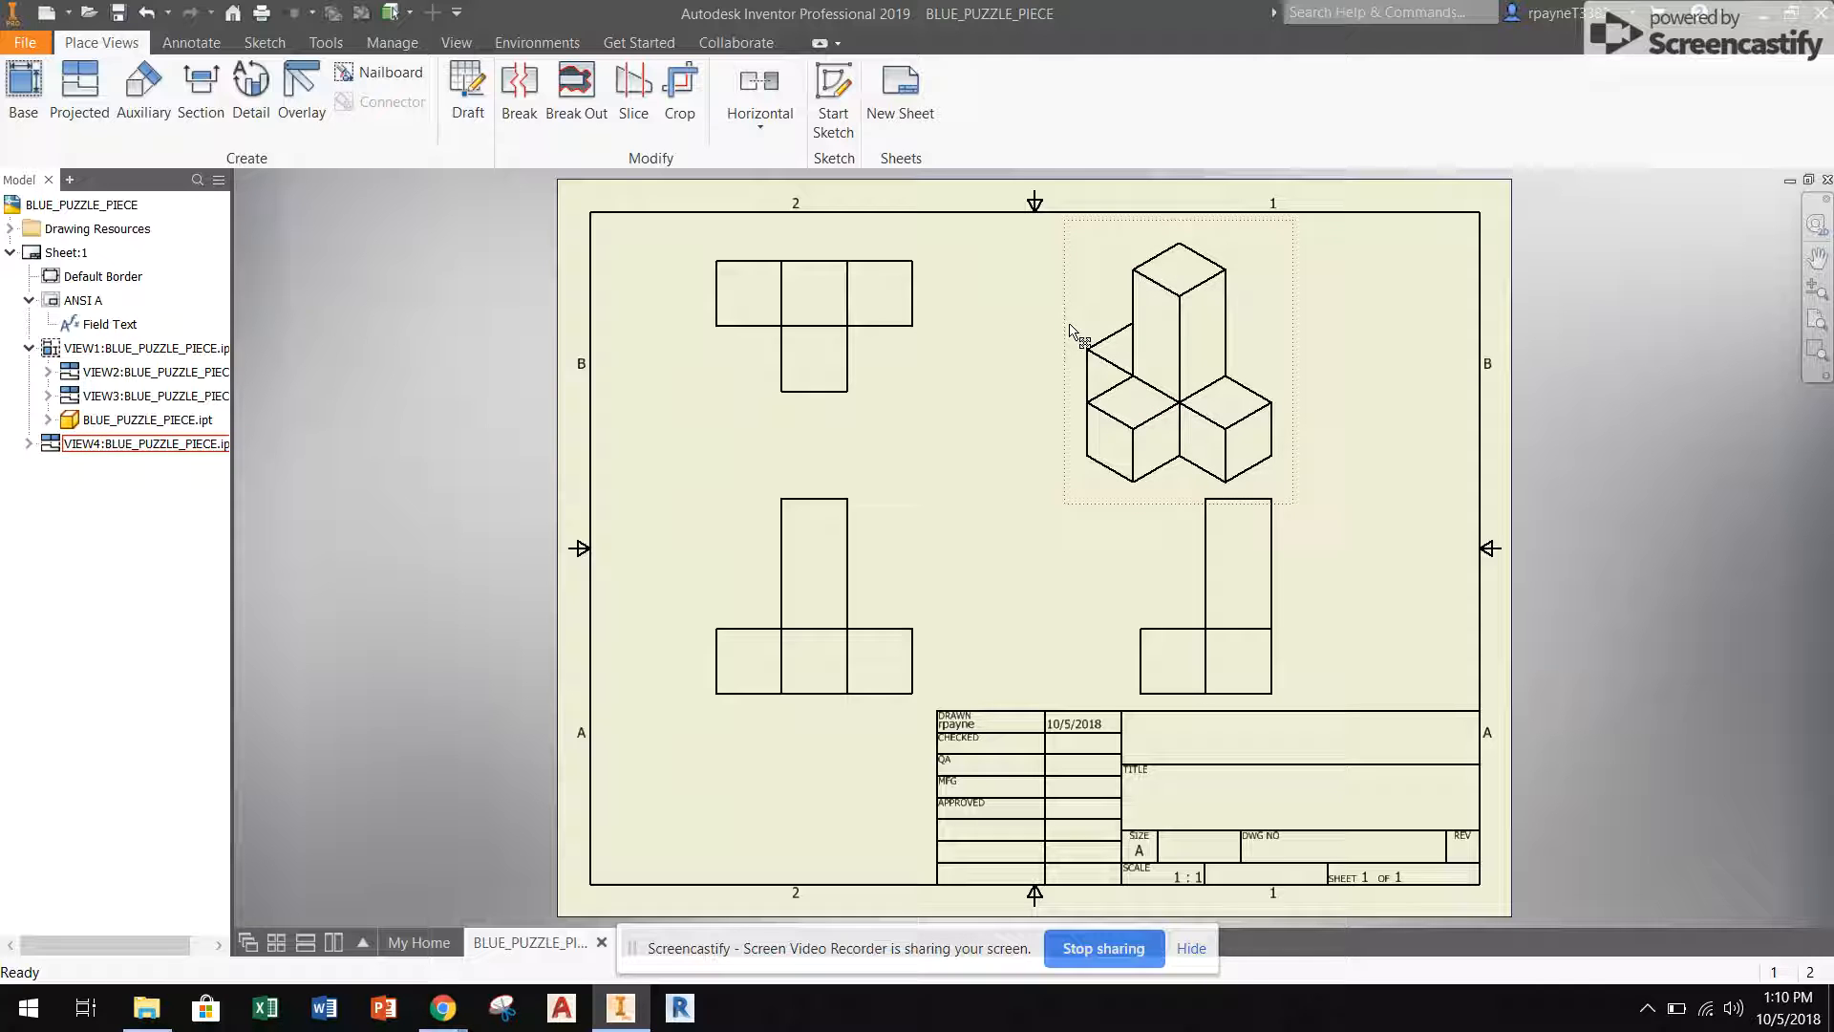
Set the isometric view's display style to shaded.
right_click(1146, 351)
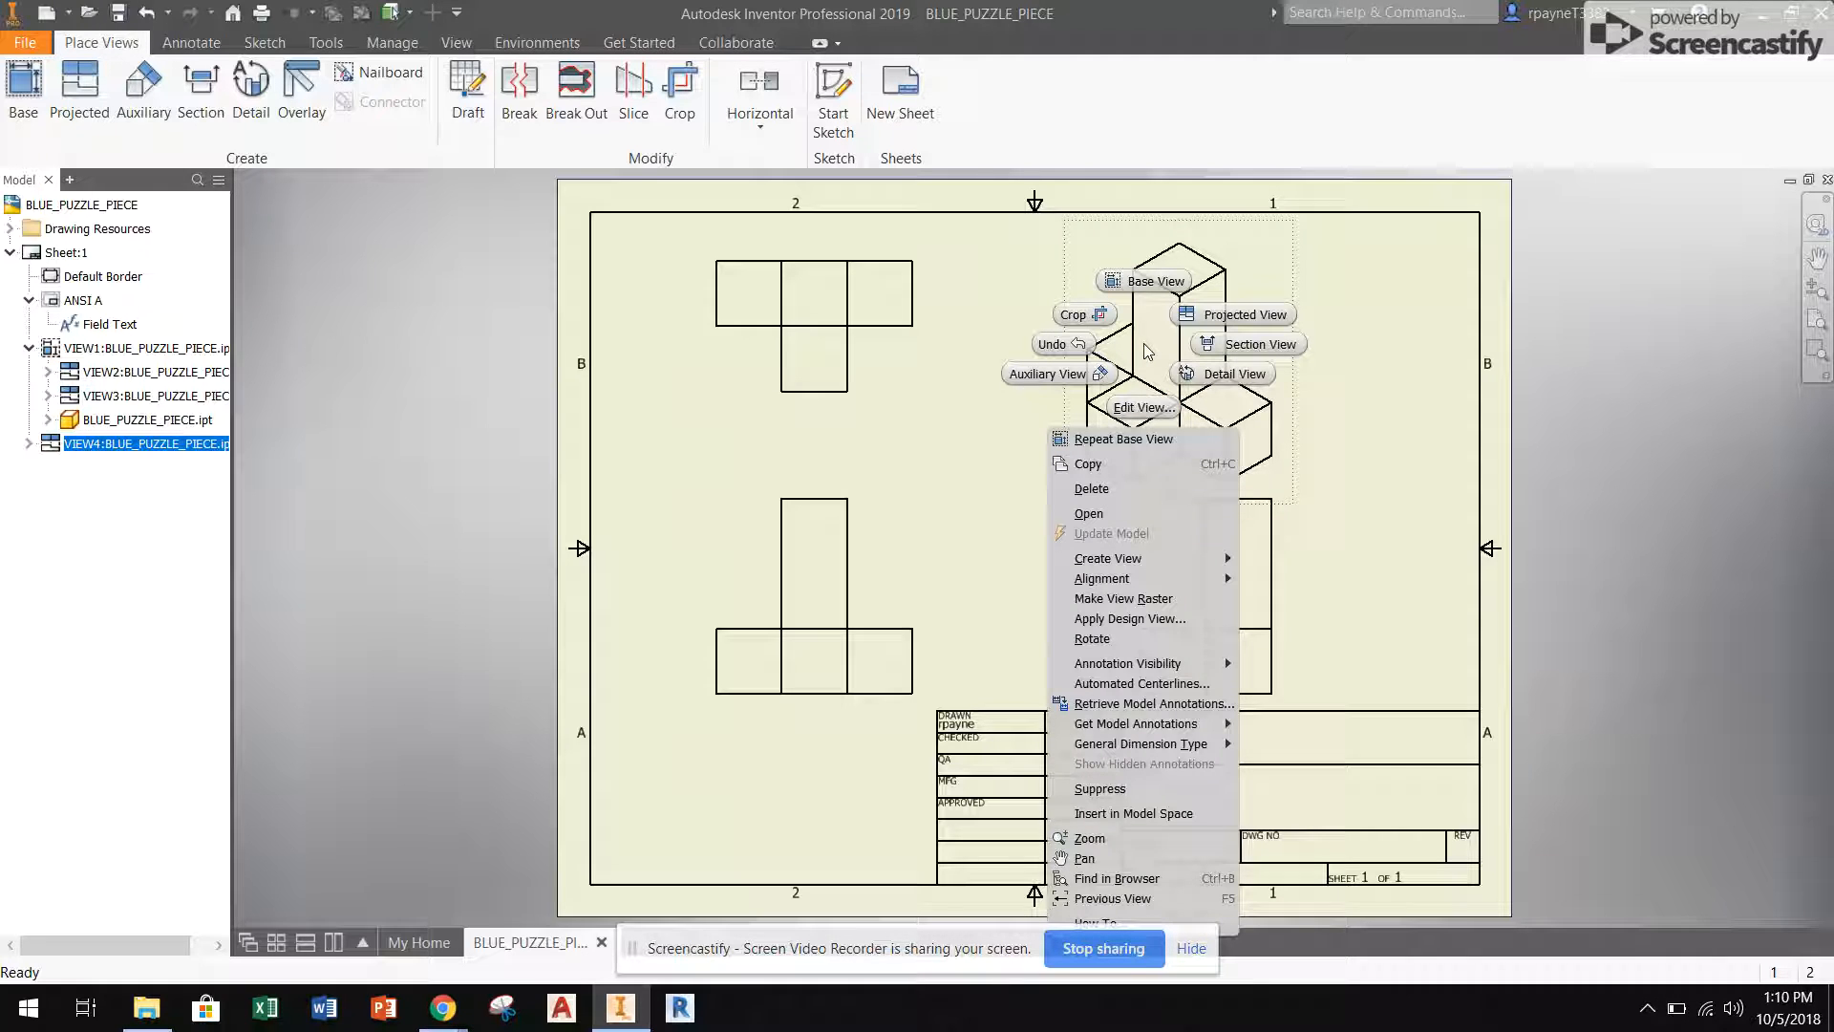
click(1145, 413)
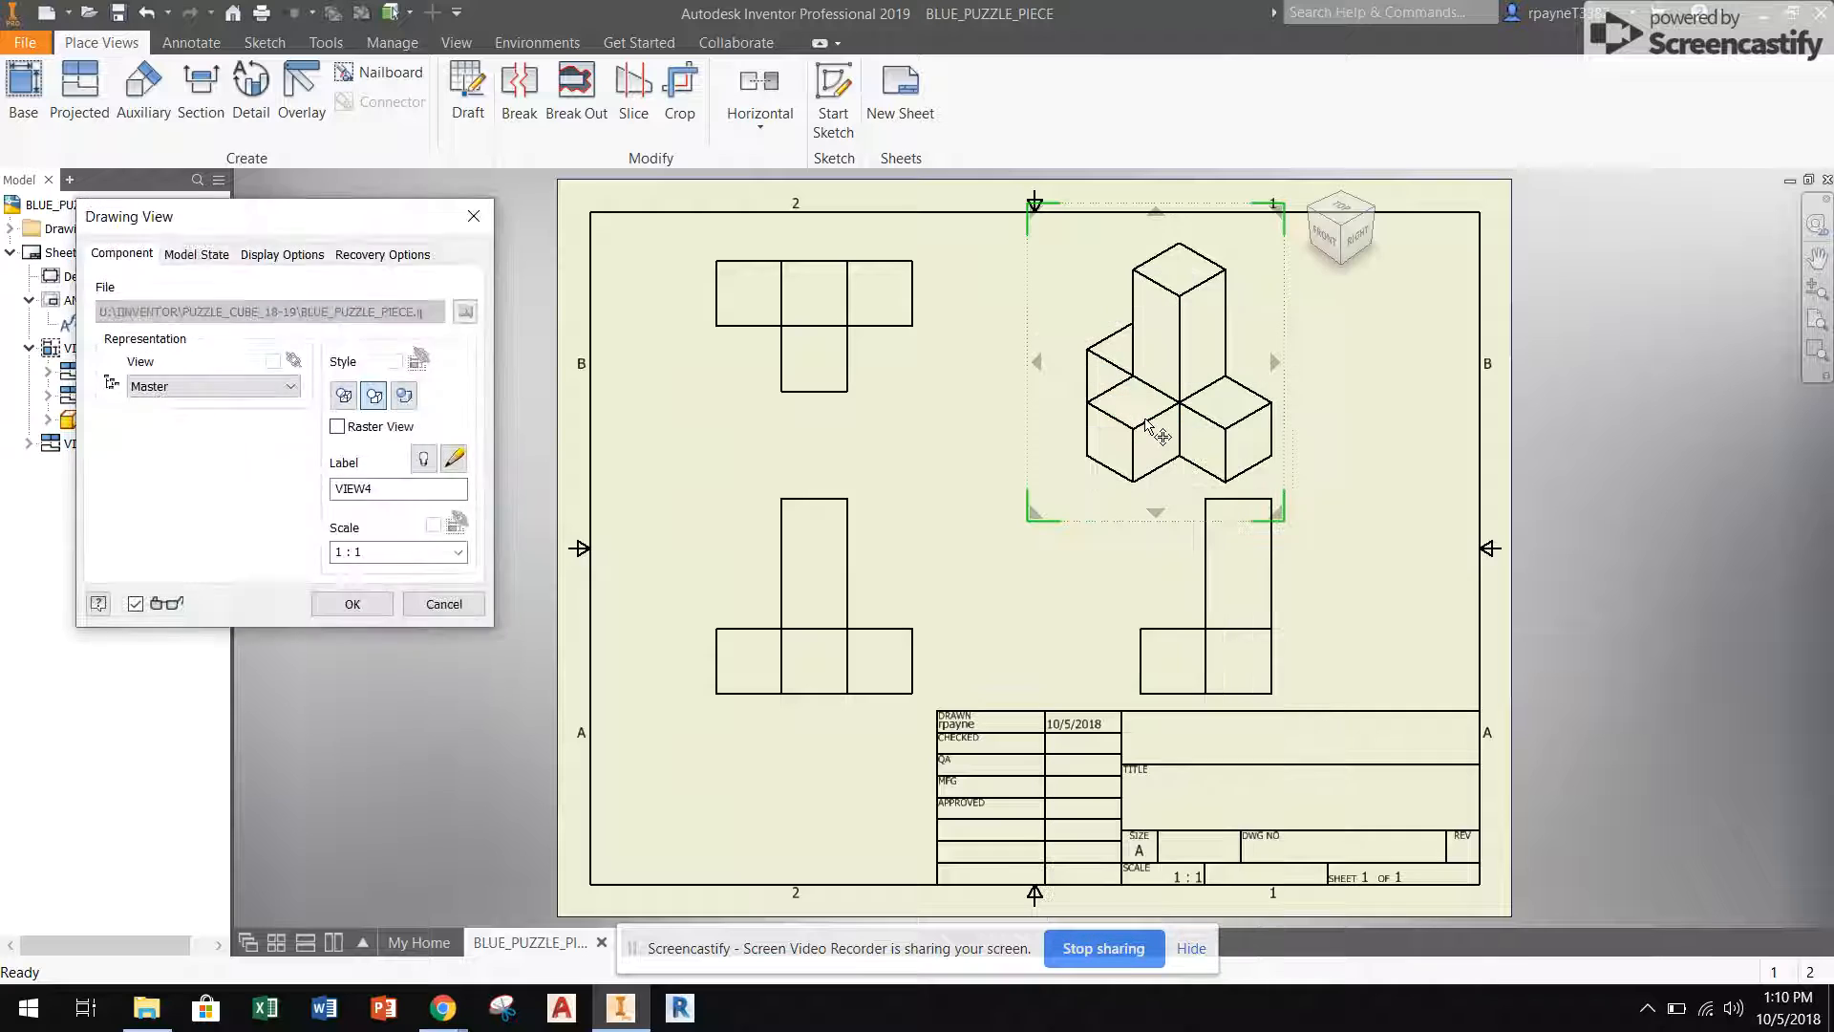
click(400, 400)
click(351, 604)
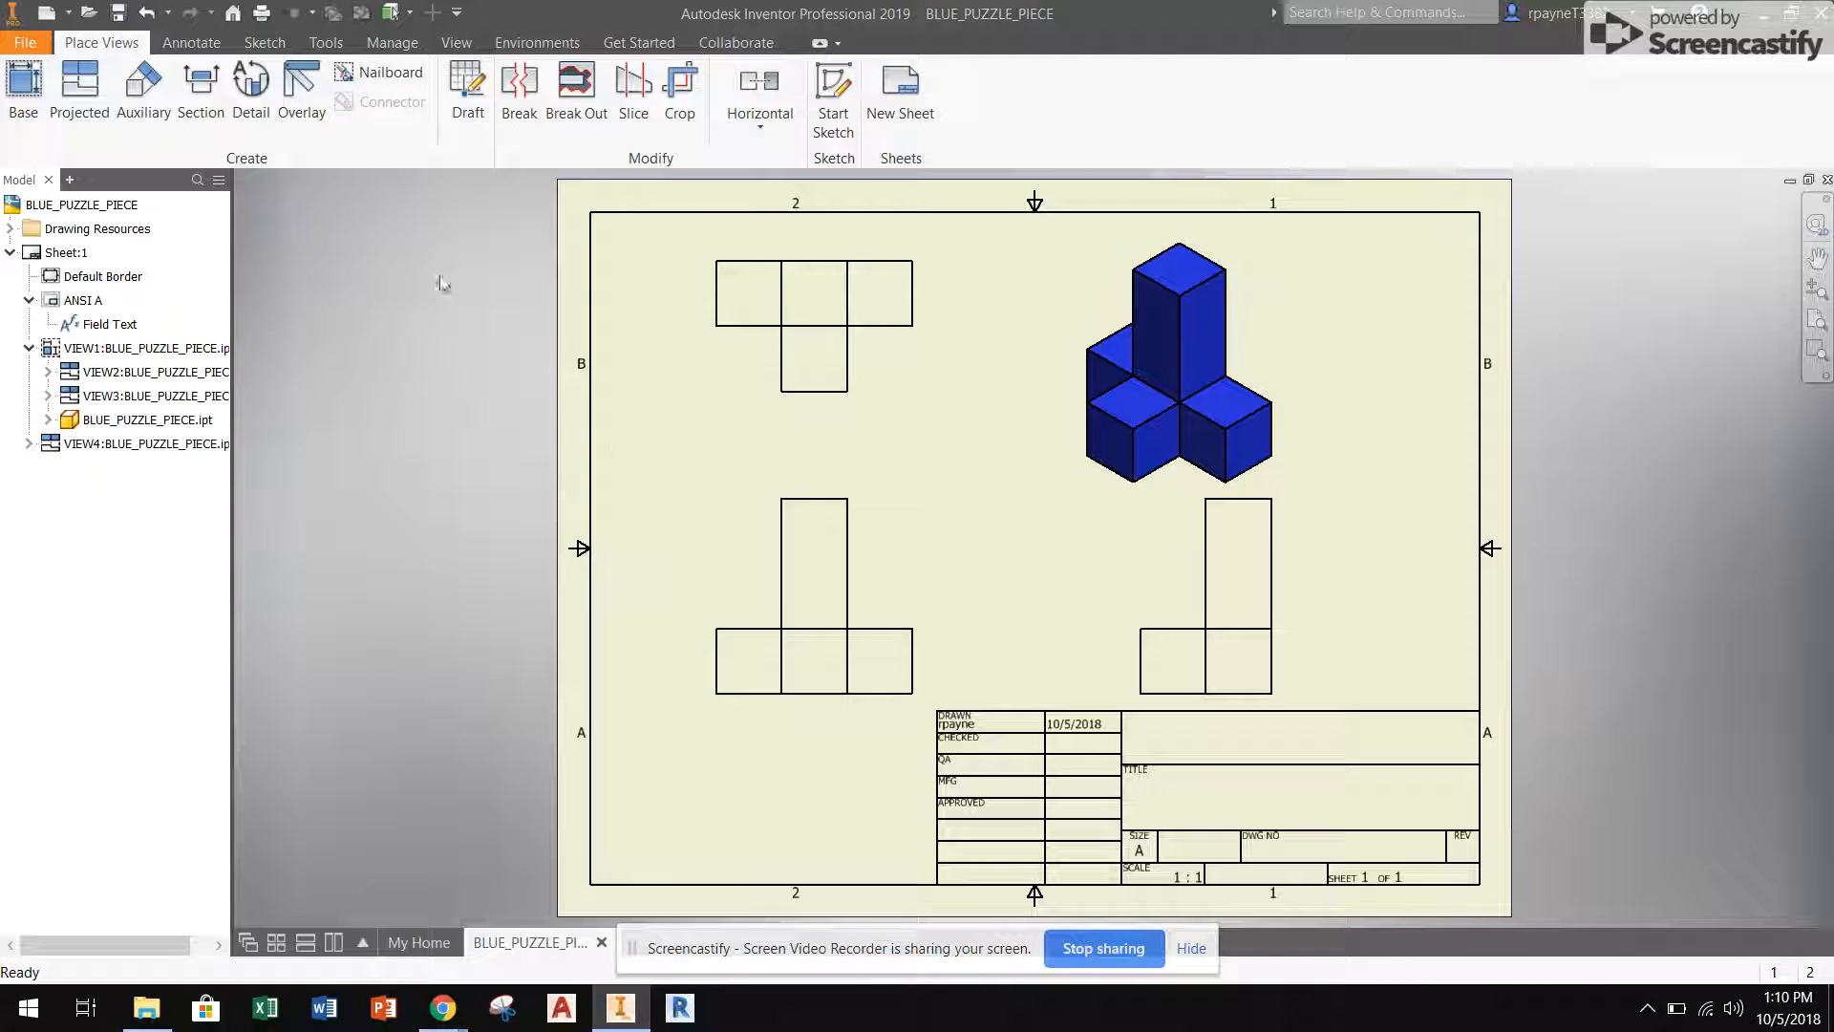
Dimension the heights of the bottom-left block and the upright column, placing both to the left of the front view.
click(192, 43)
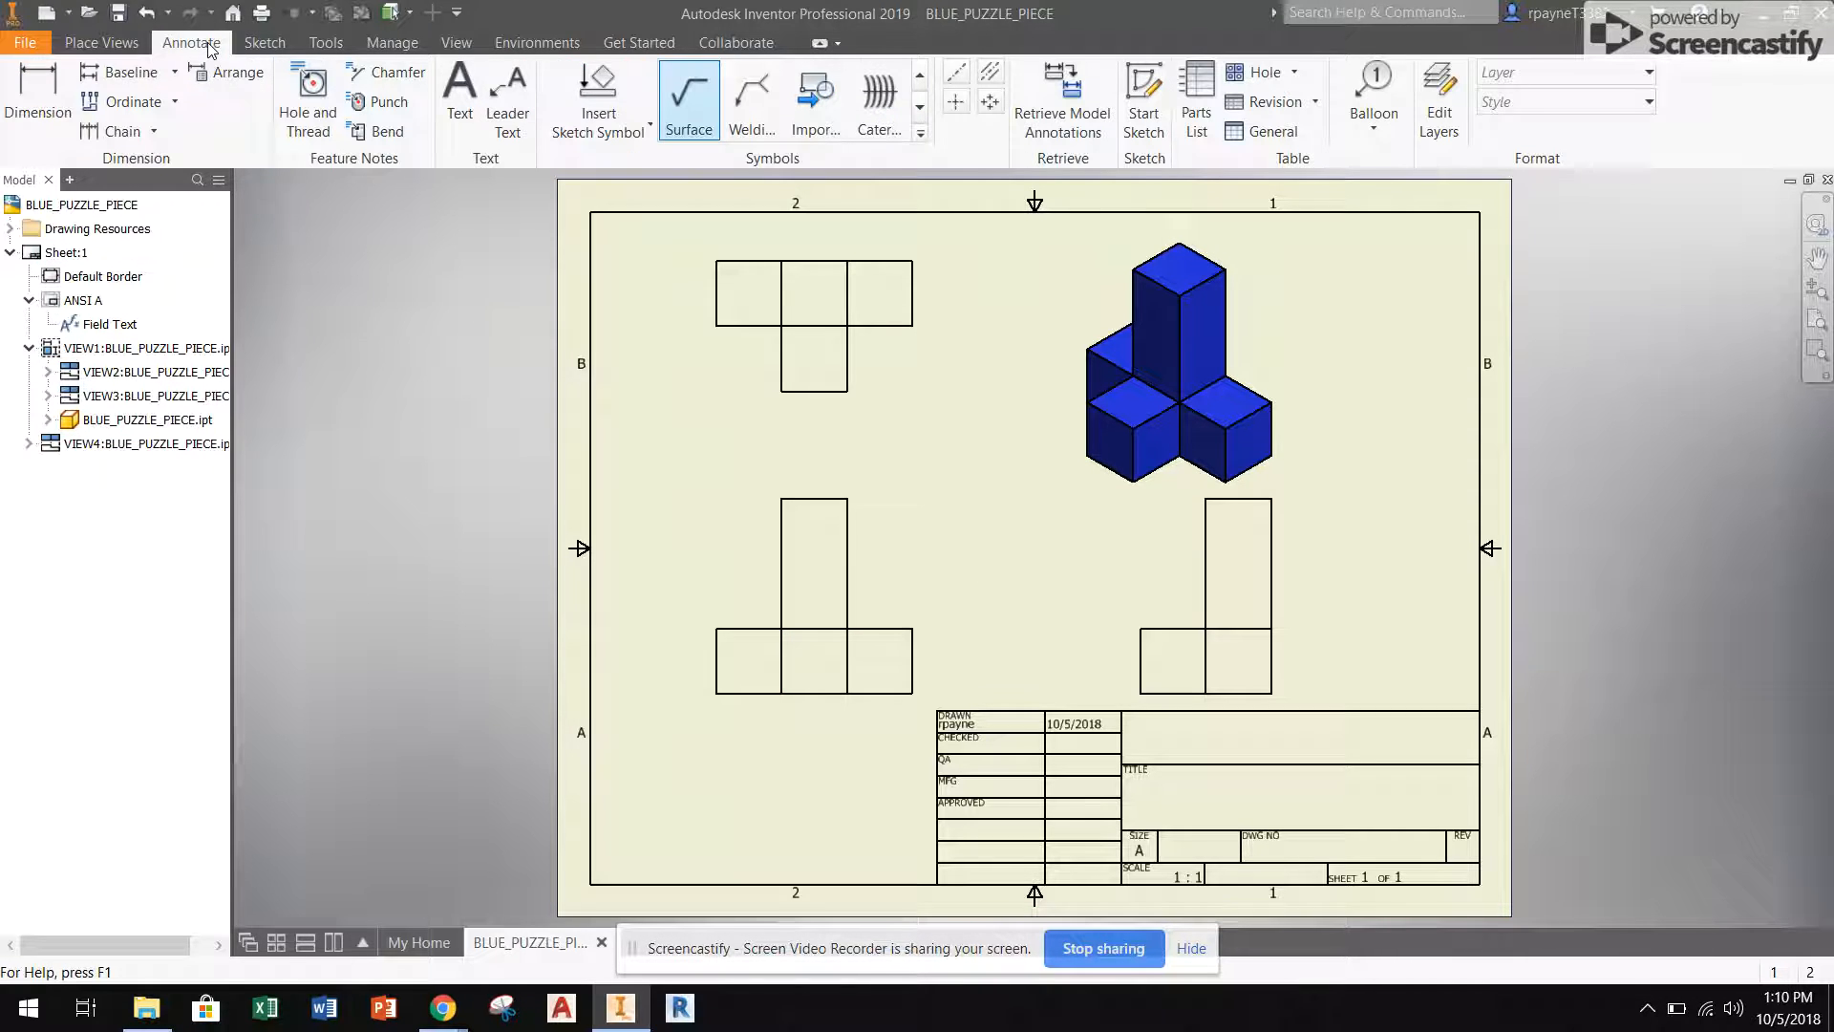
click(39, 96)
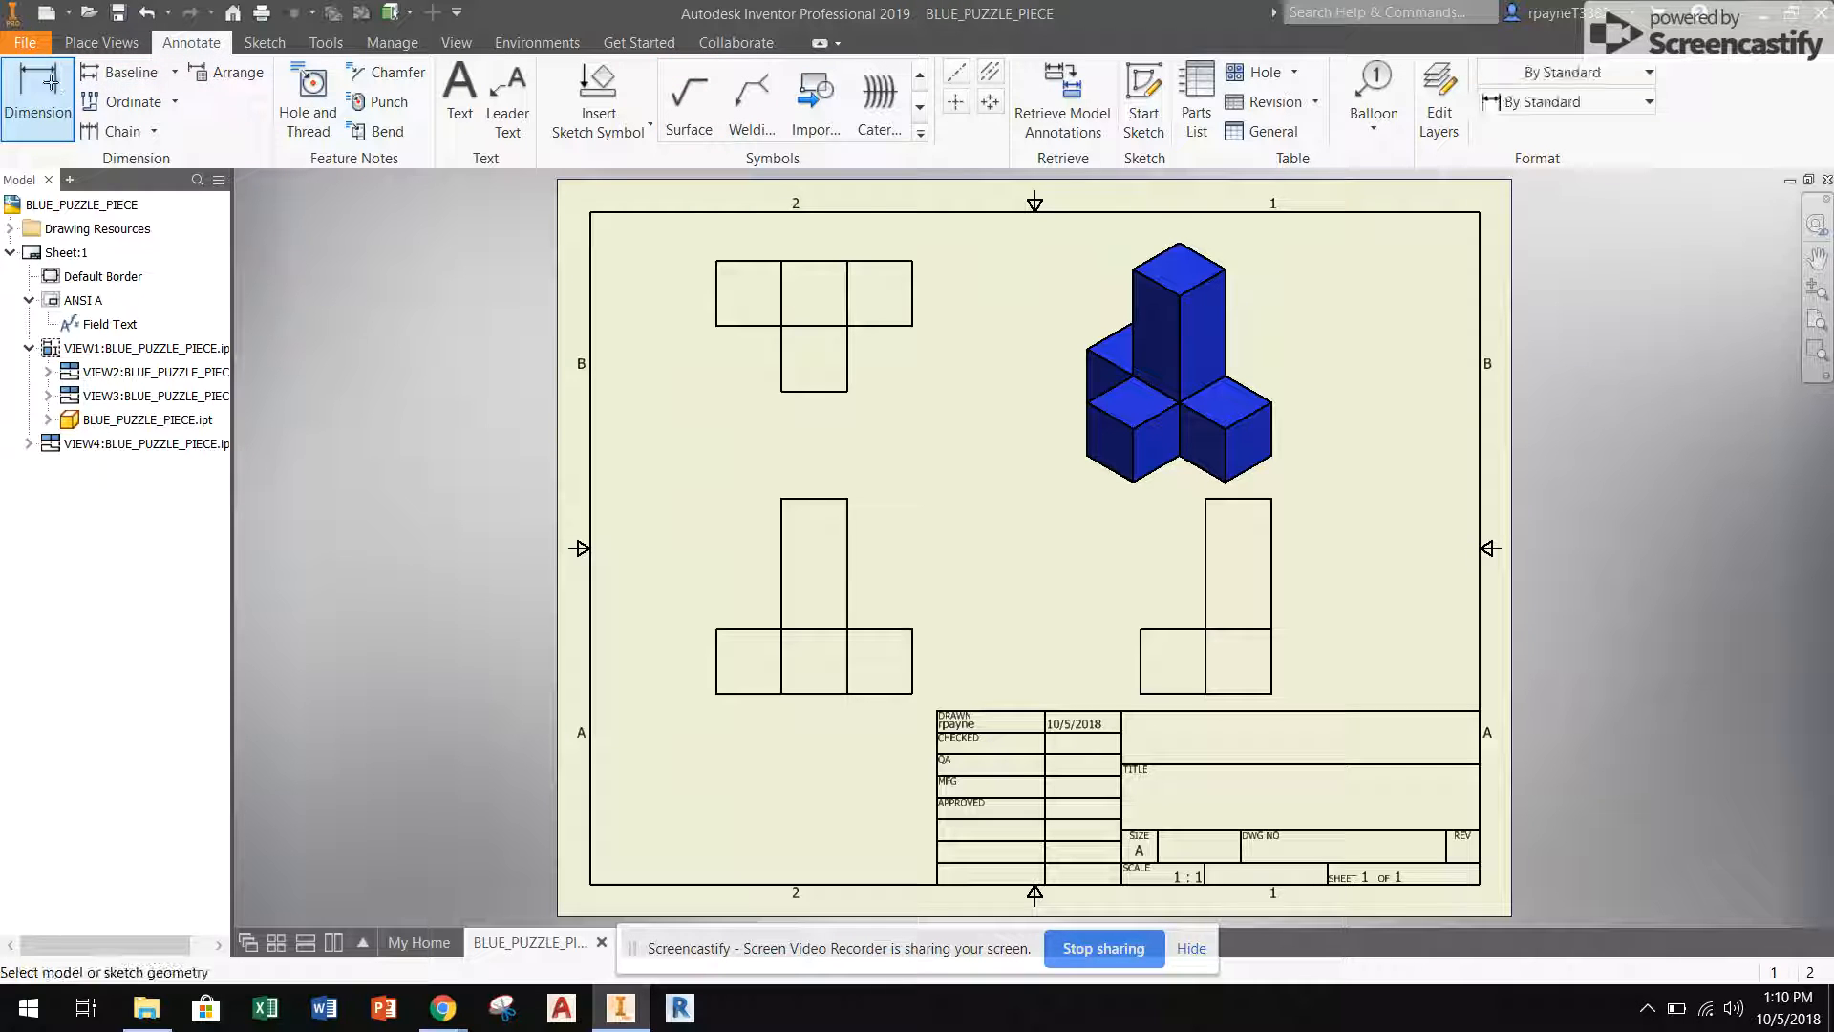
click(715, 646)
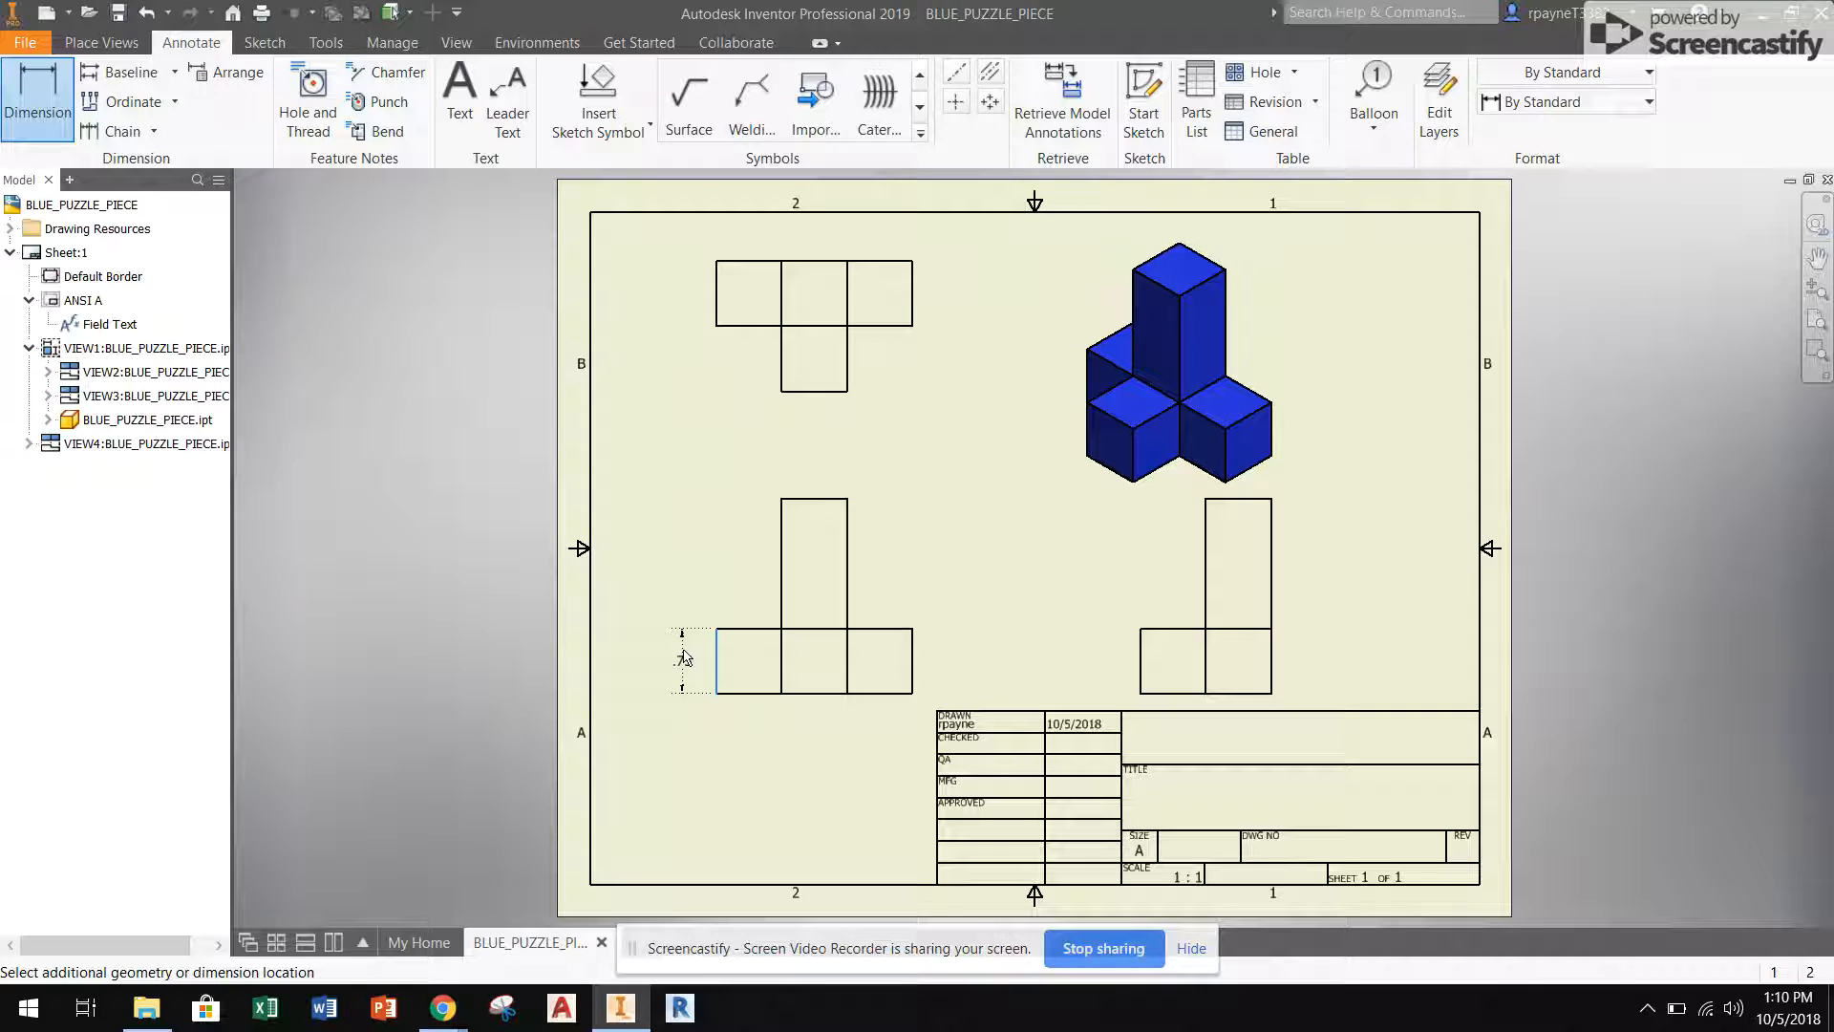
click(684, 657)
click(824, 585)
click(781, 597)
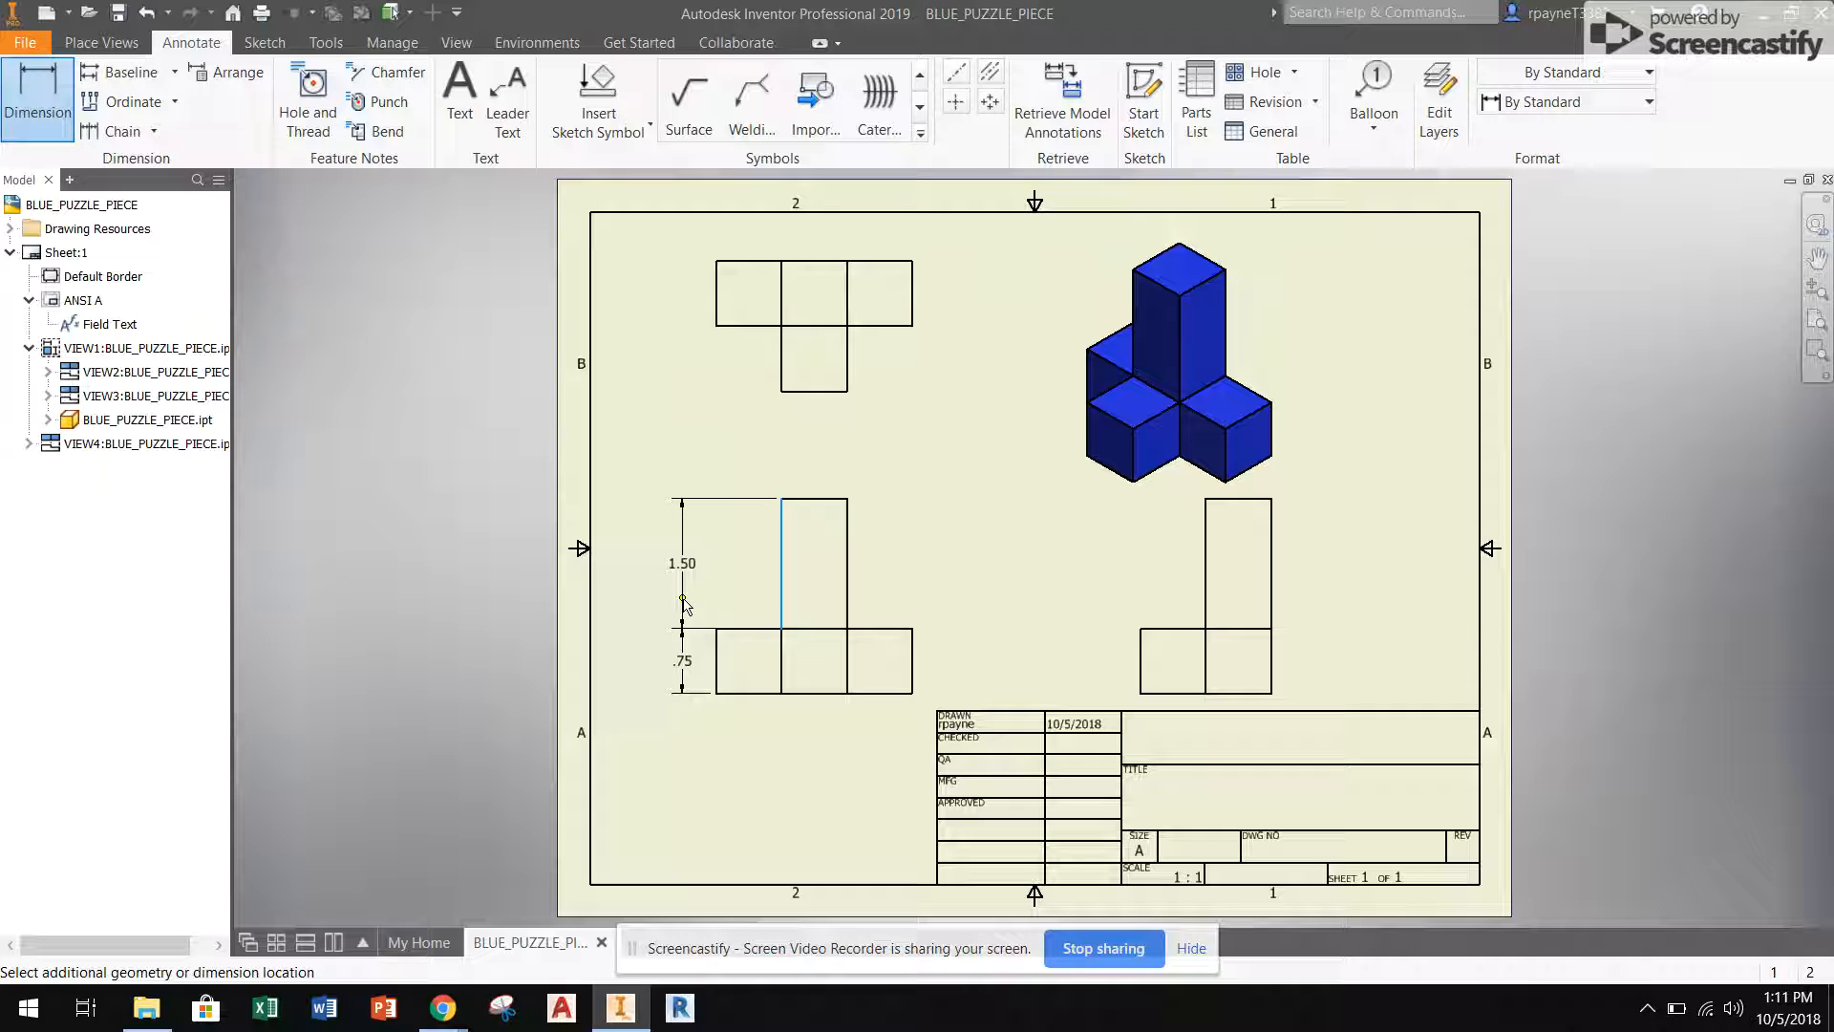
click(684, 602)
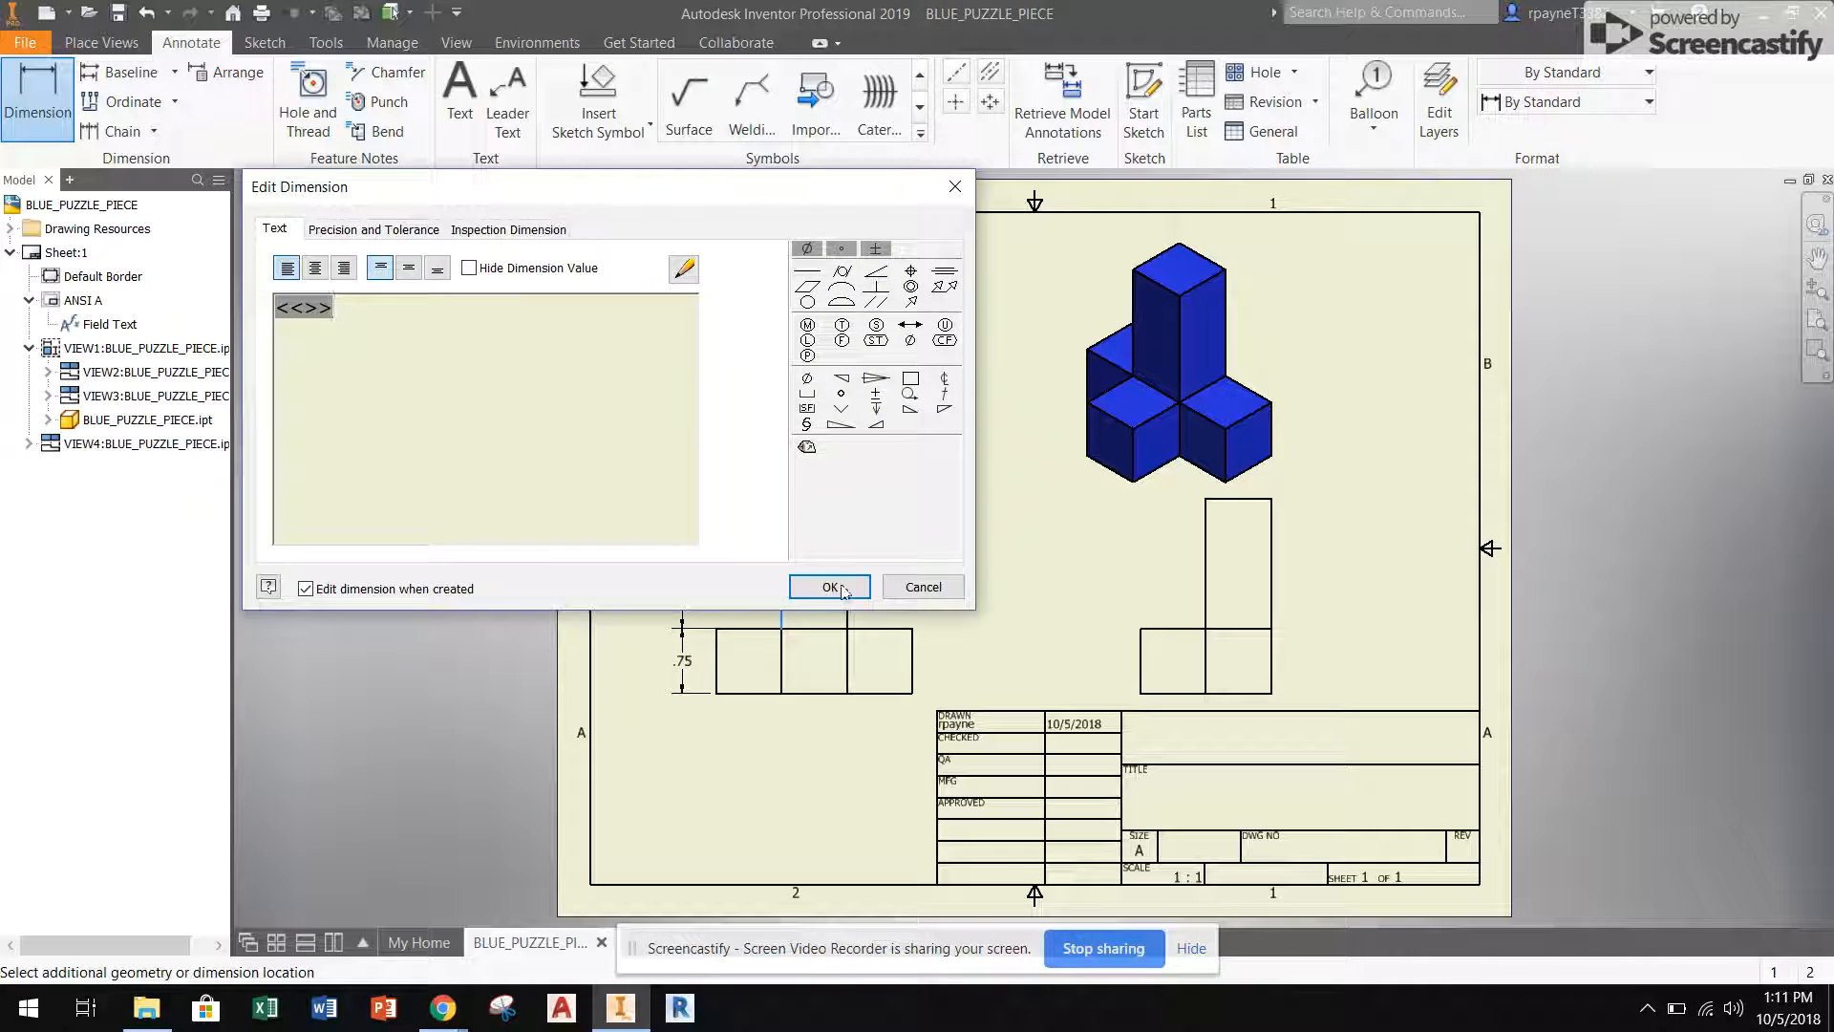
click(824, 586)
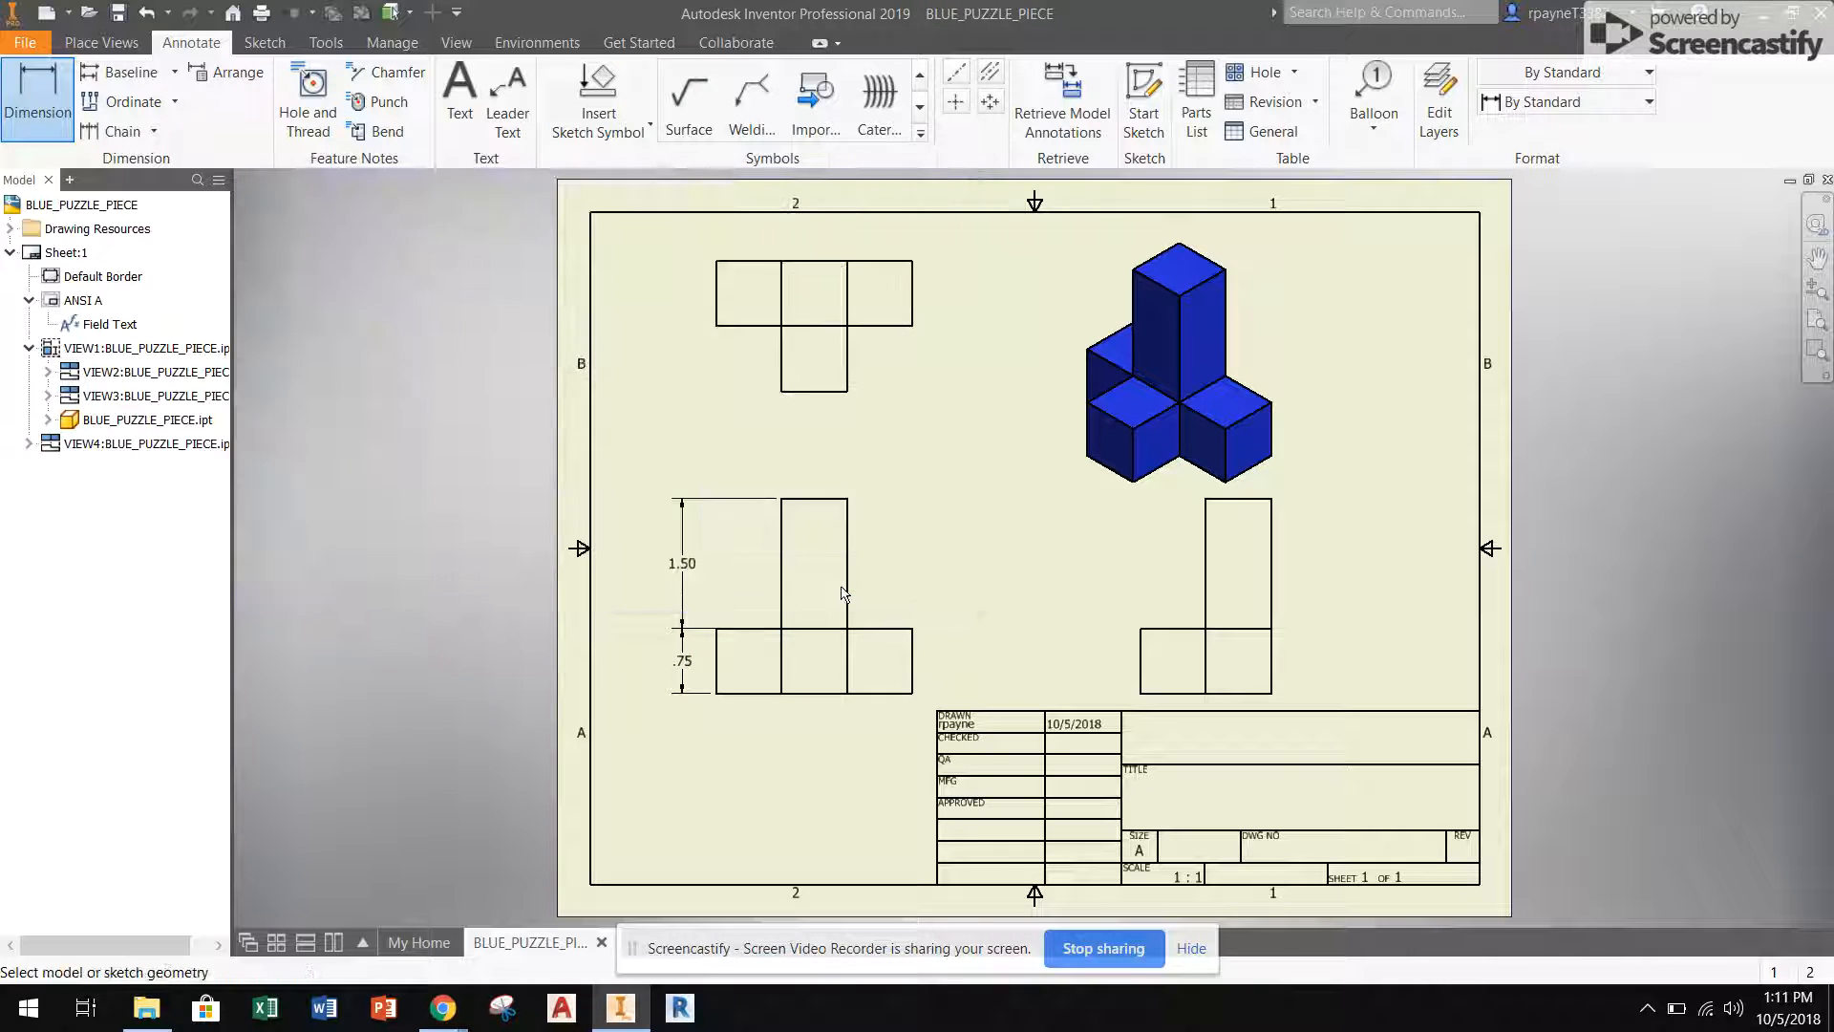
Dimension the front view's overall height, placing it outside the two existing vertical dimensions.
click(815, 535)
click(781, 504)
click(803, 692)
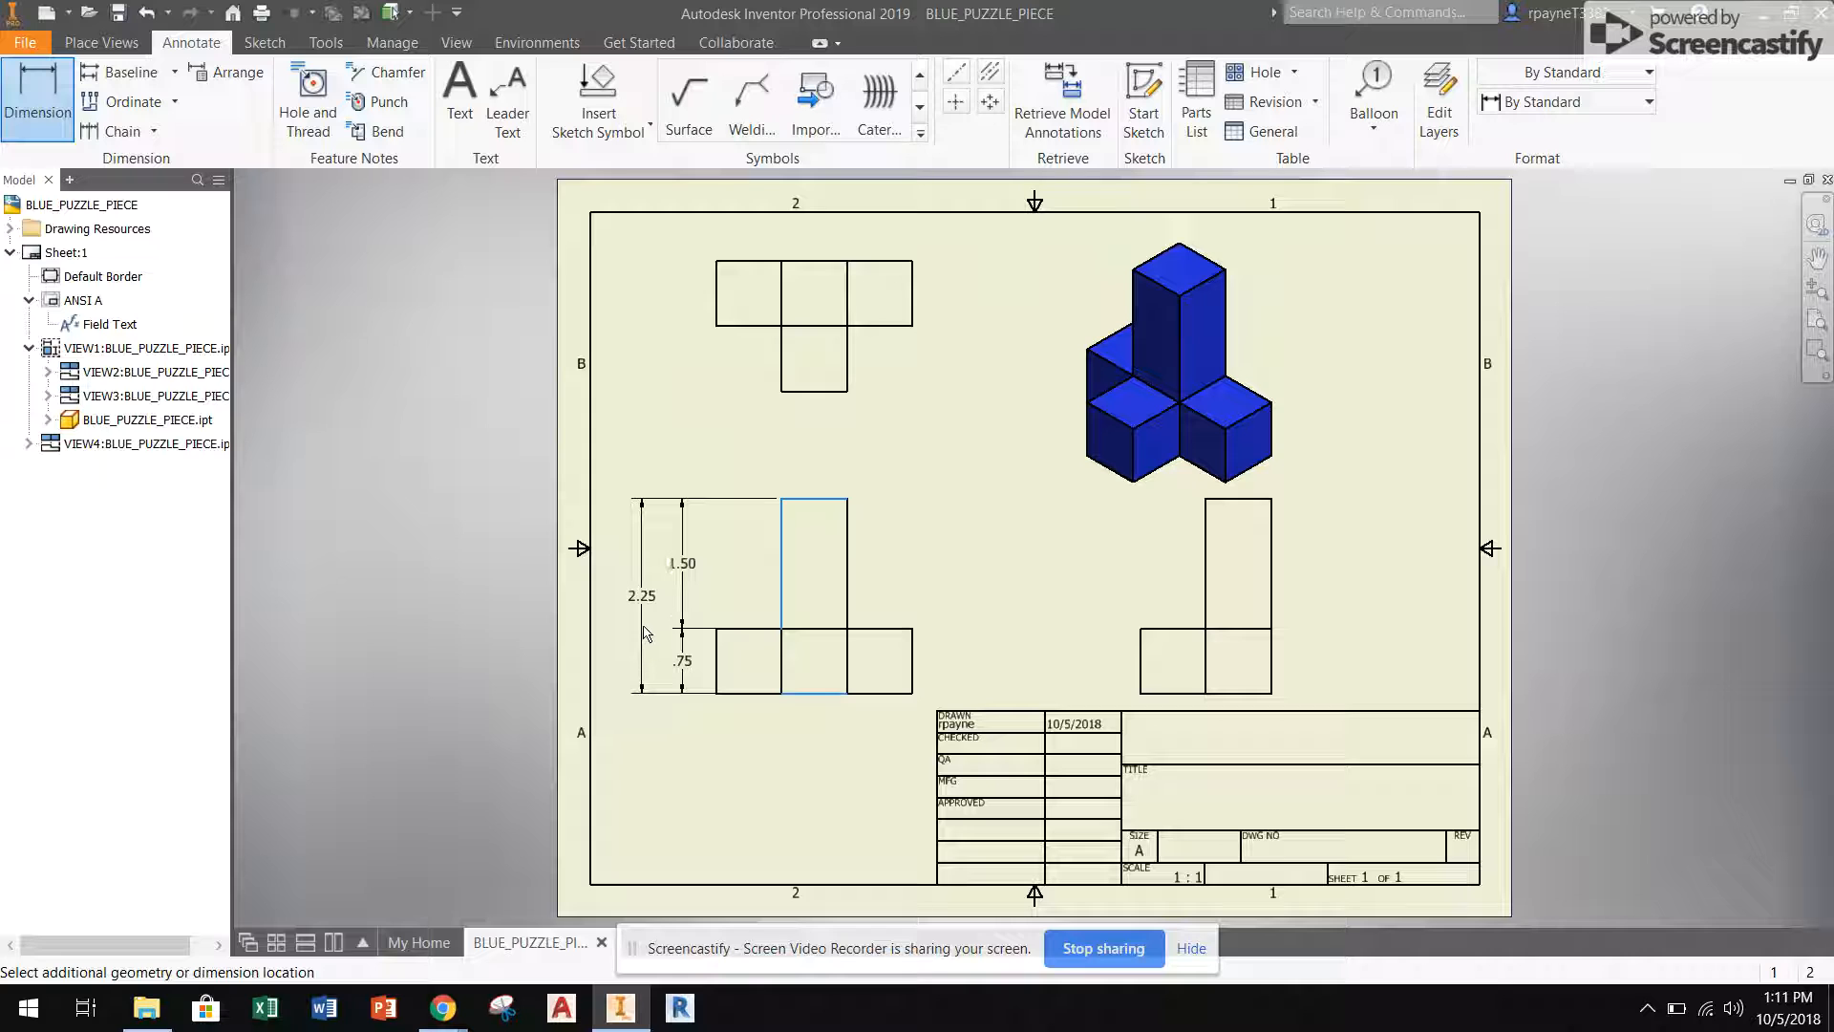
click(645, 624)
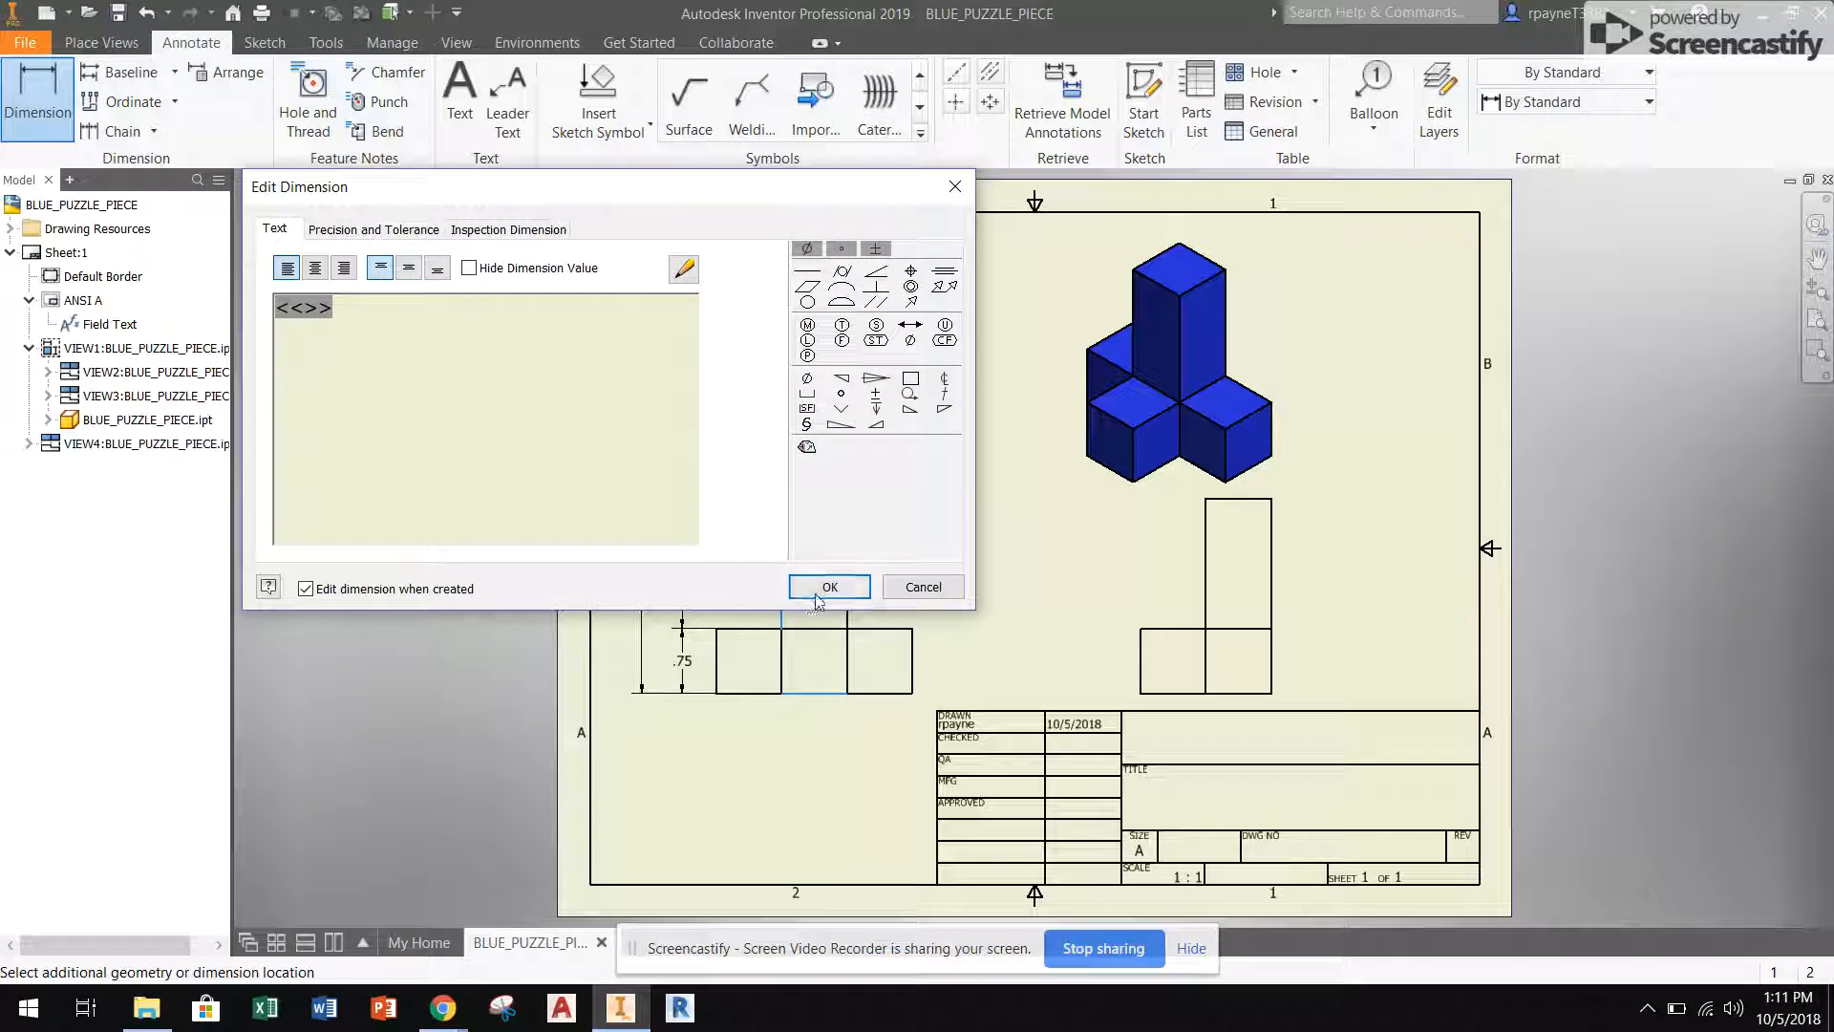
click(821, 587)
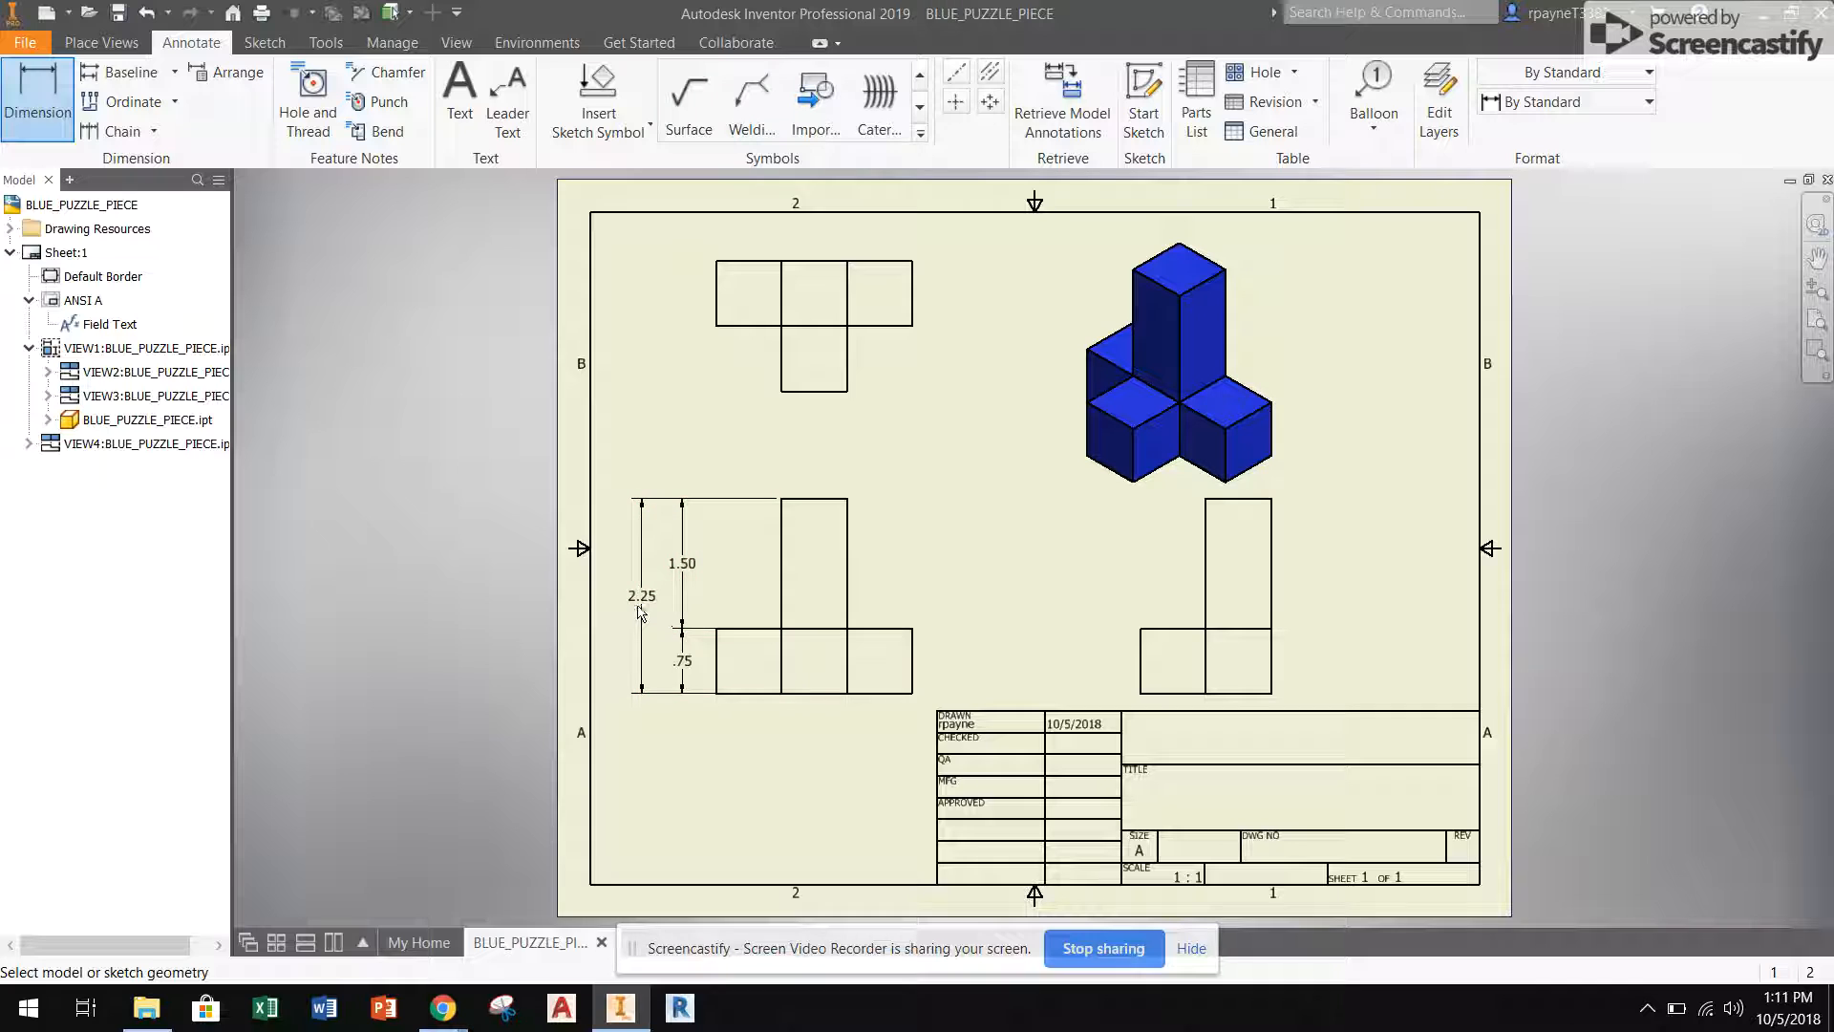
Dimension the widths of the front view's three bottom blocks, placing the dimensions in one row below the view.
click(728, 693)
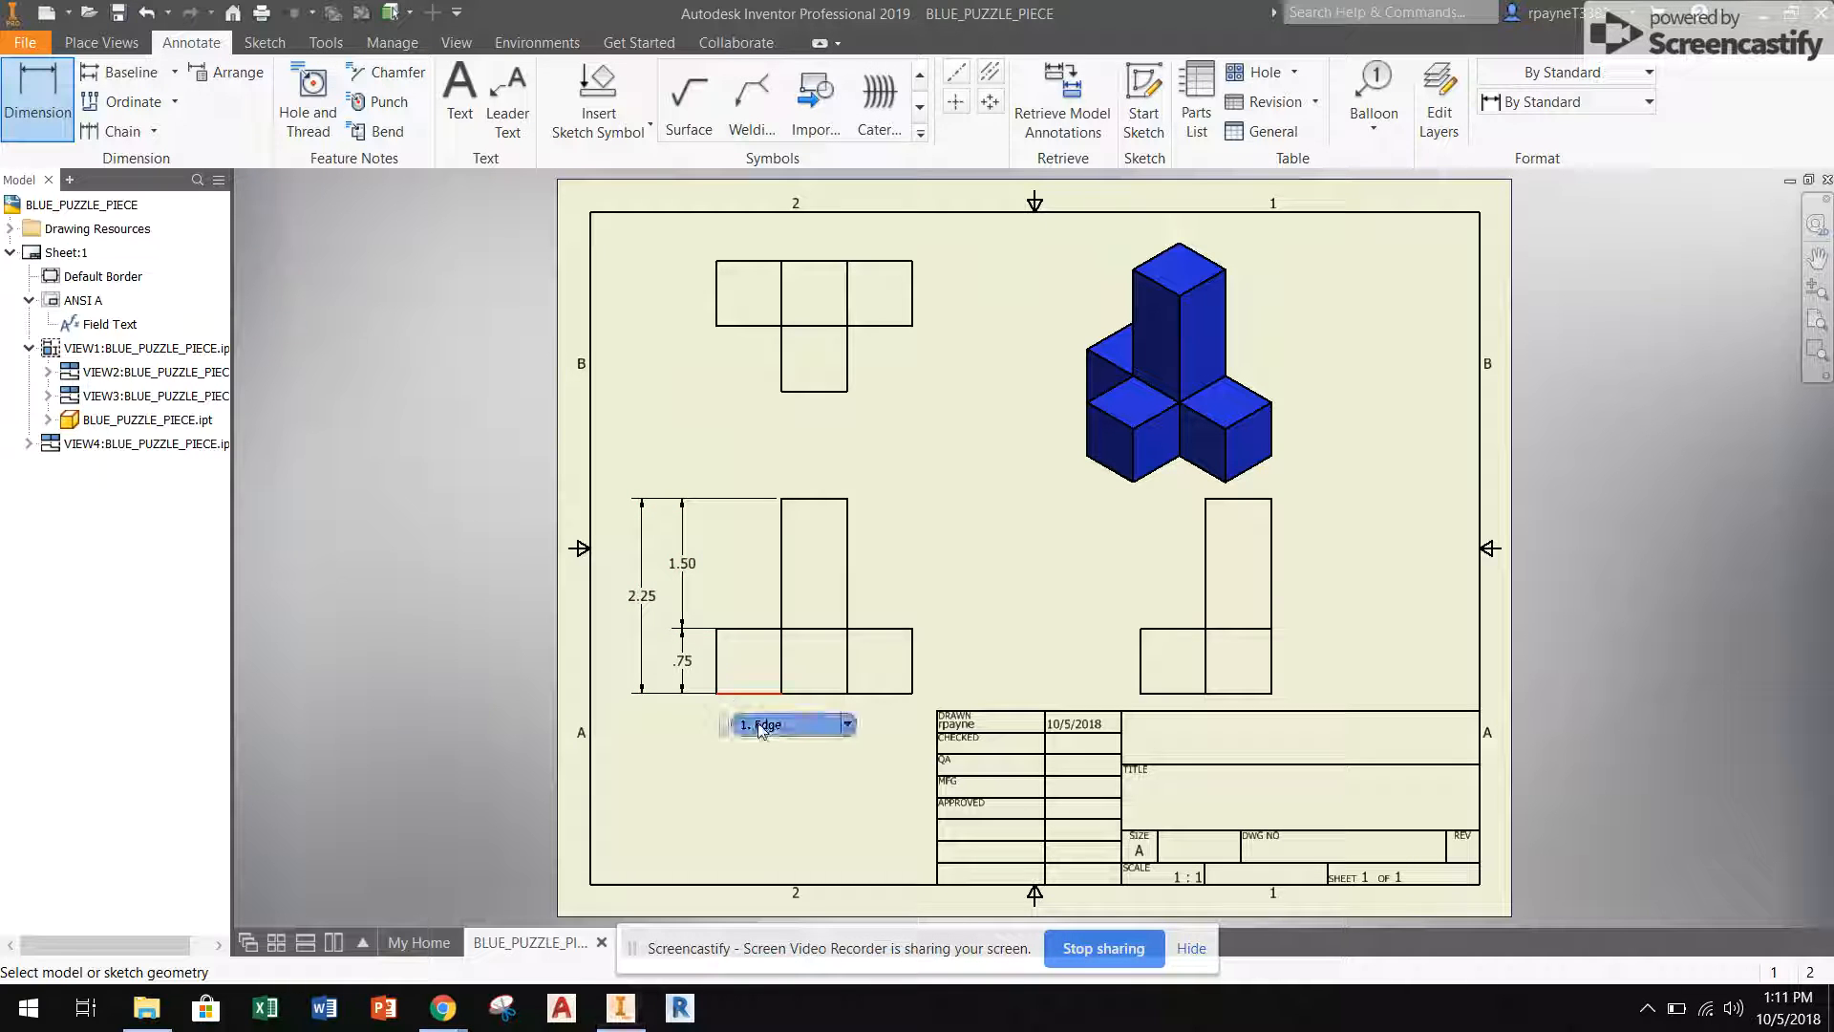
click(767, 736)
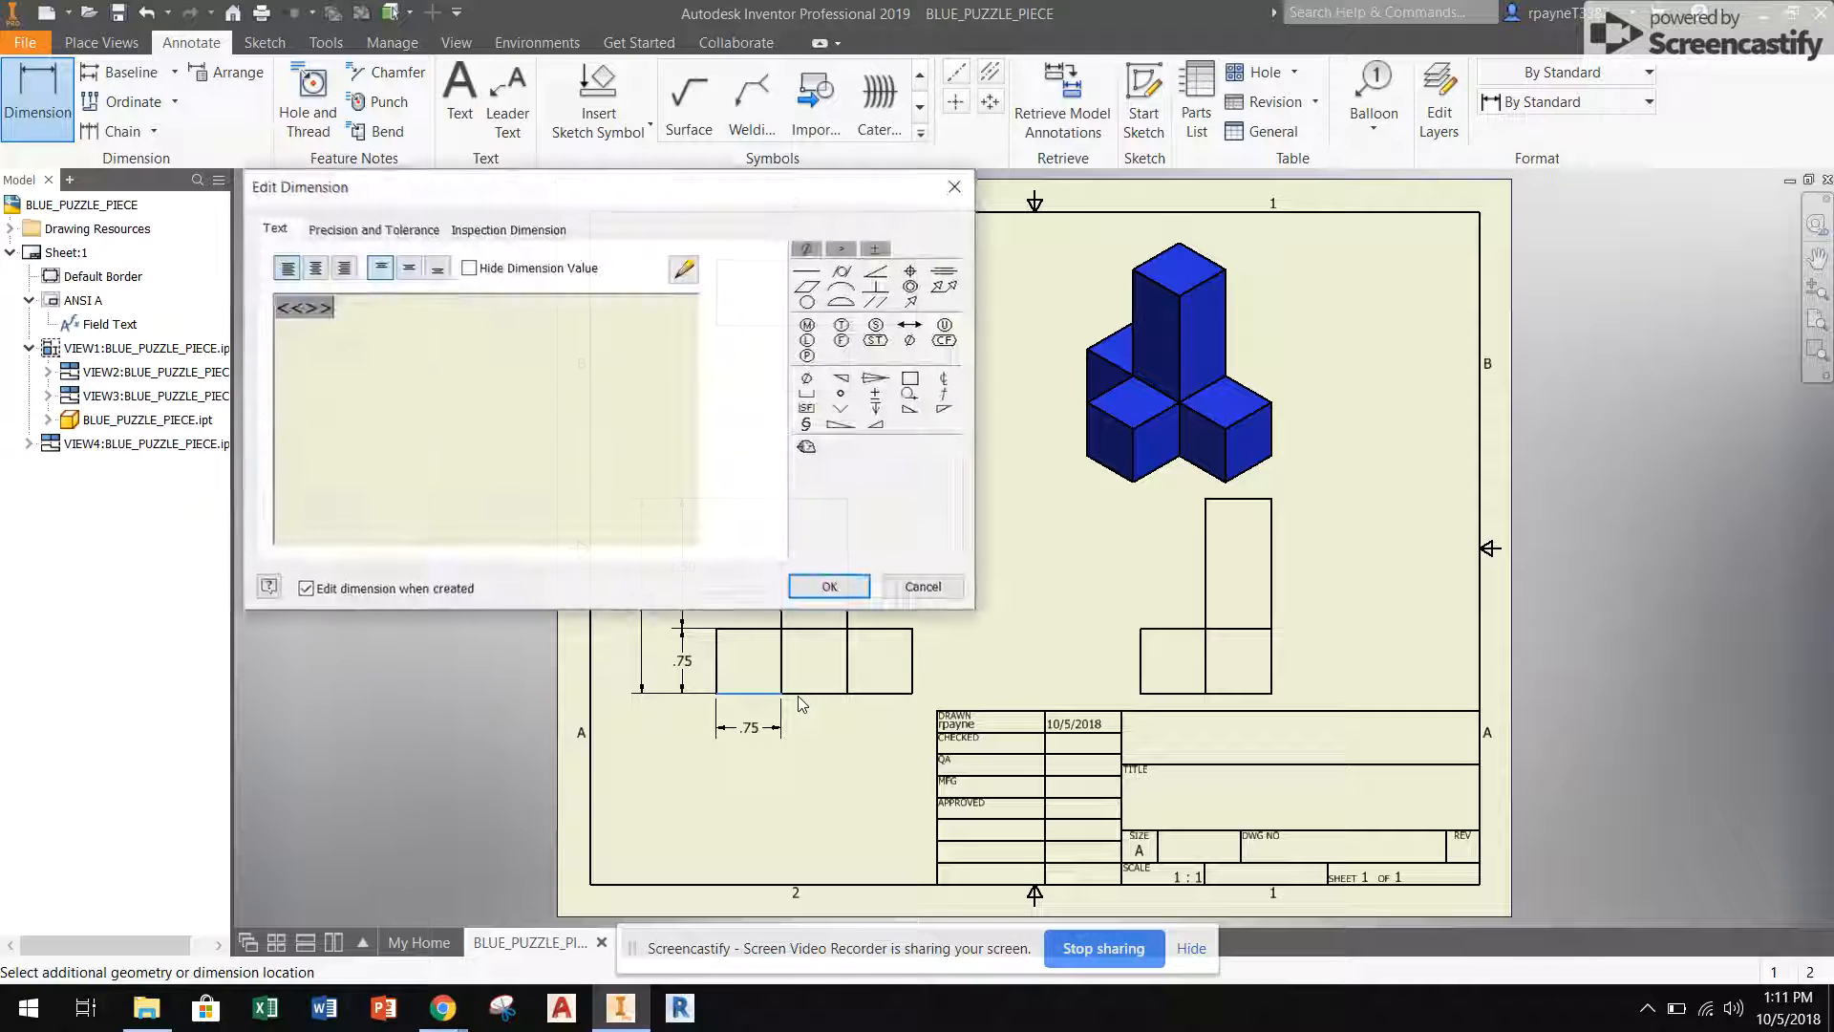
click(827, 585)
click(794, 695)
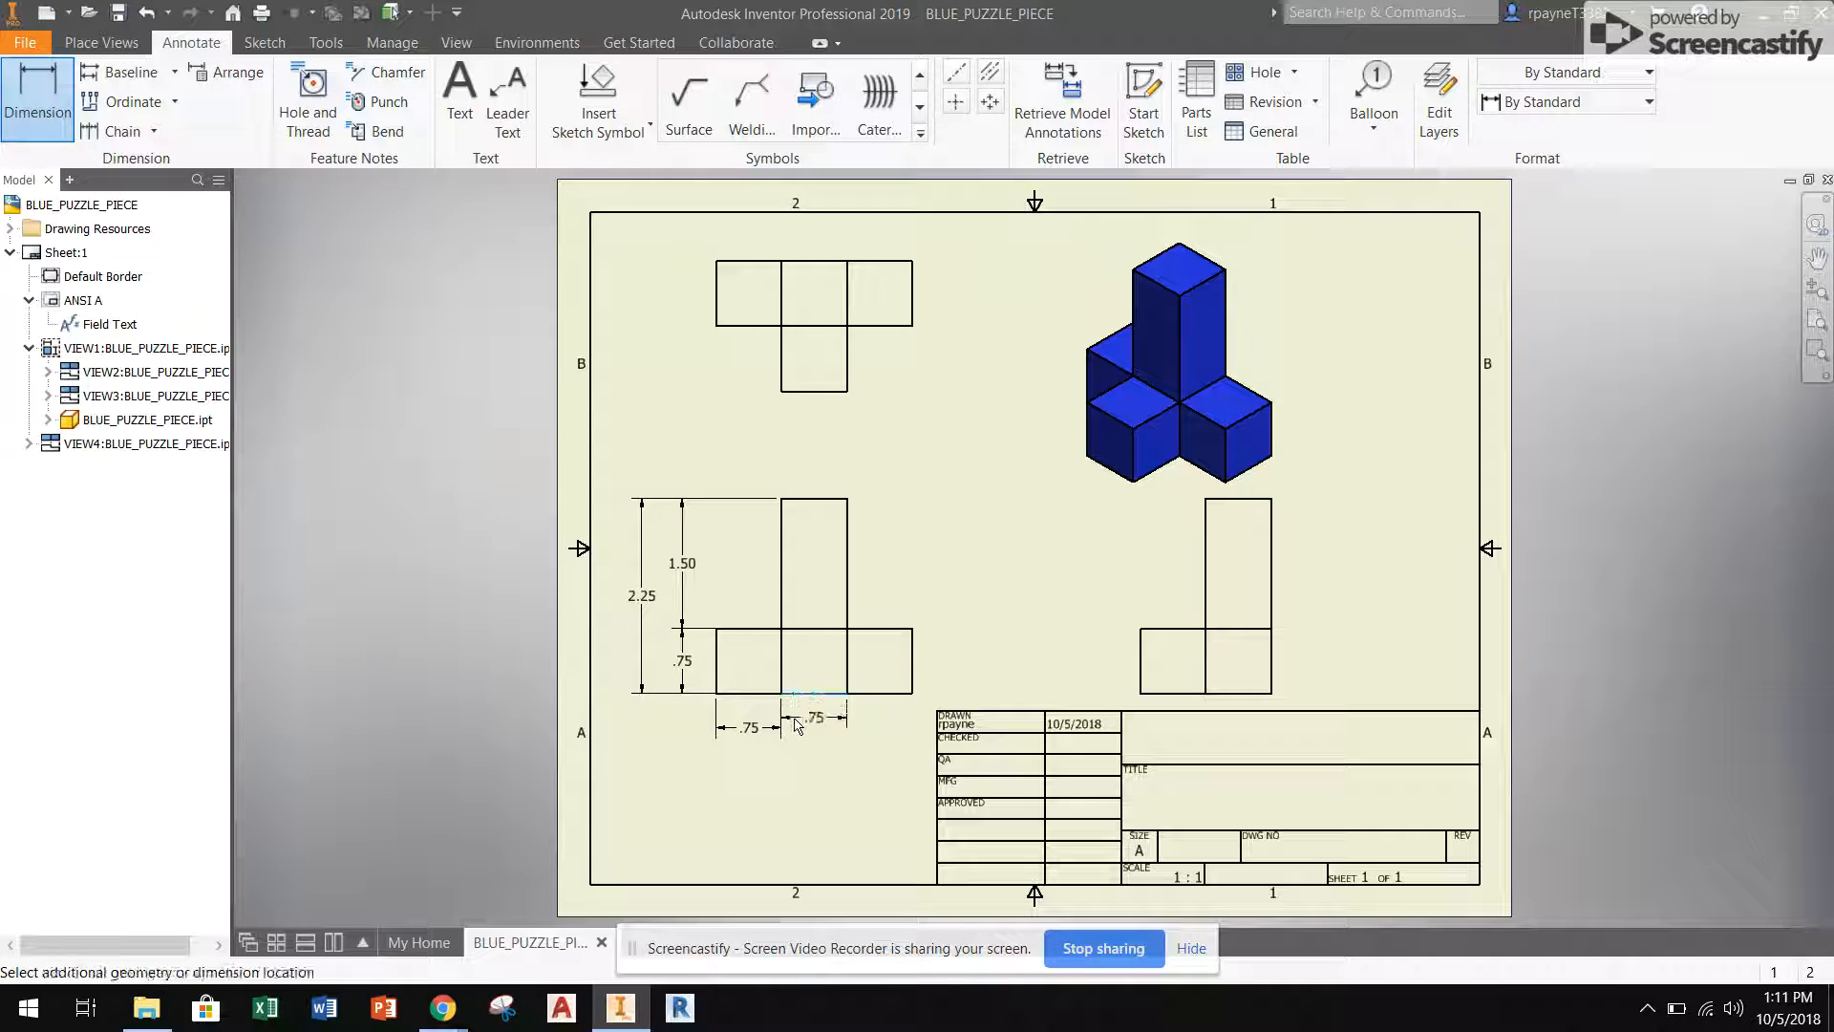
click(871, 689)
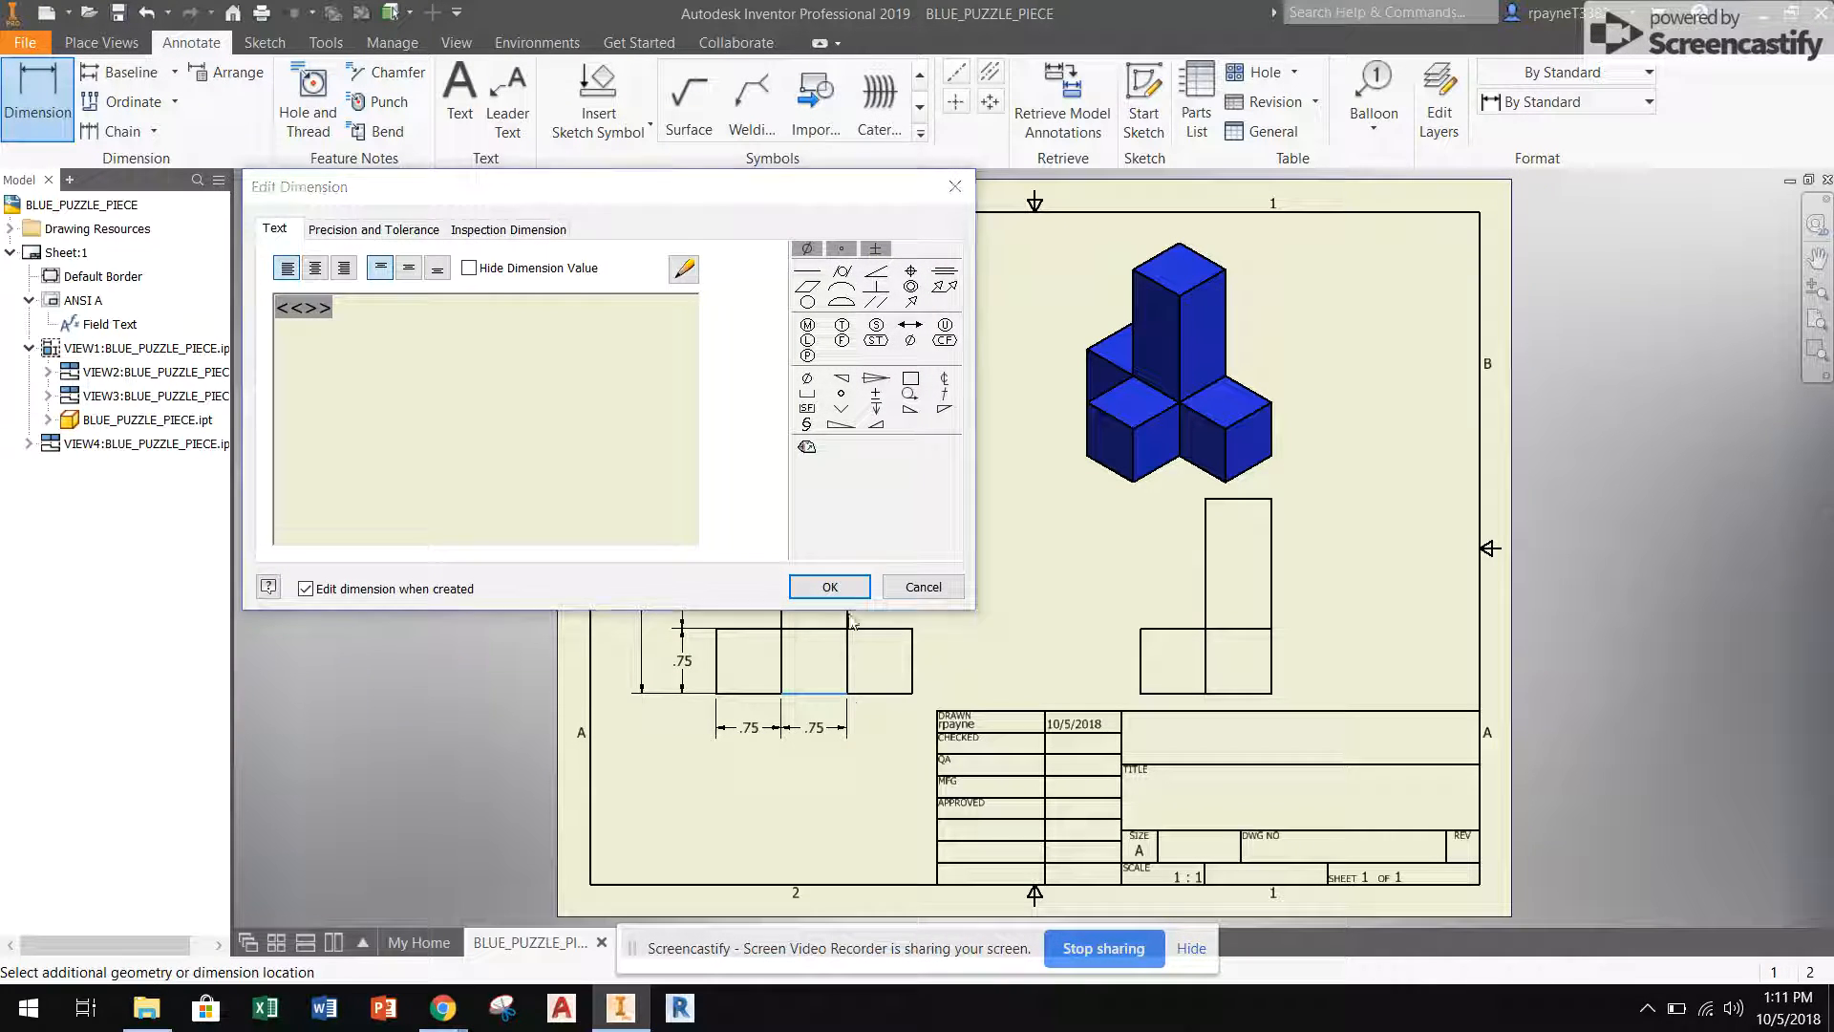
click(828, 585)
click(859, 694)
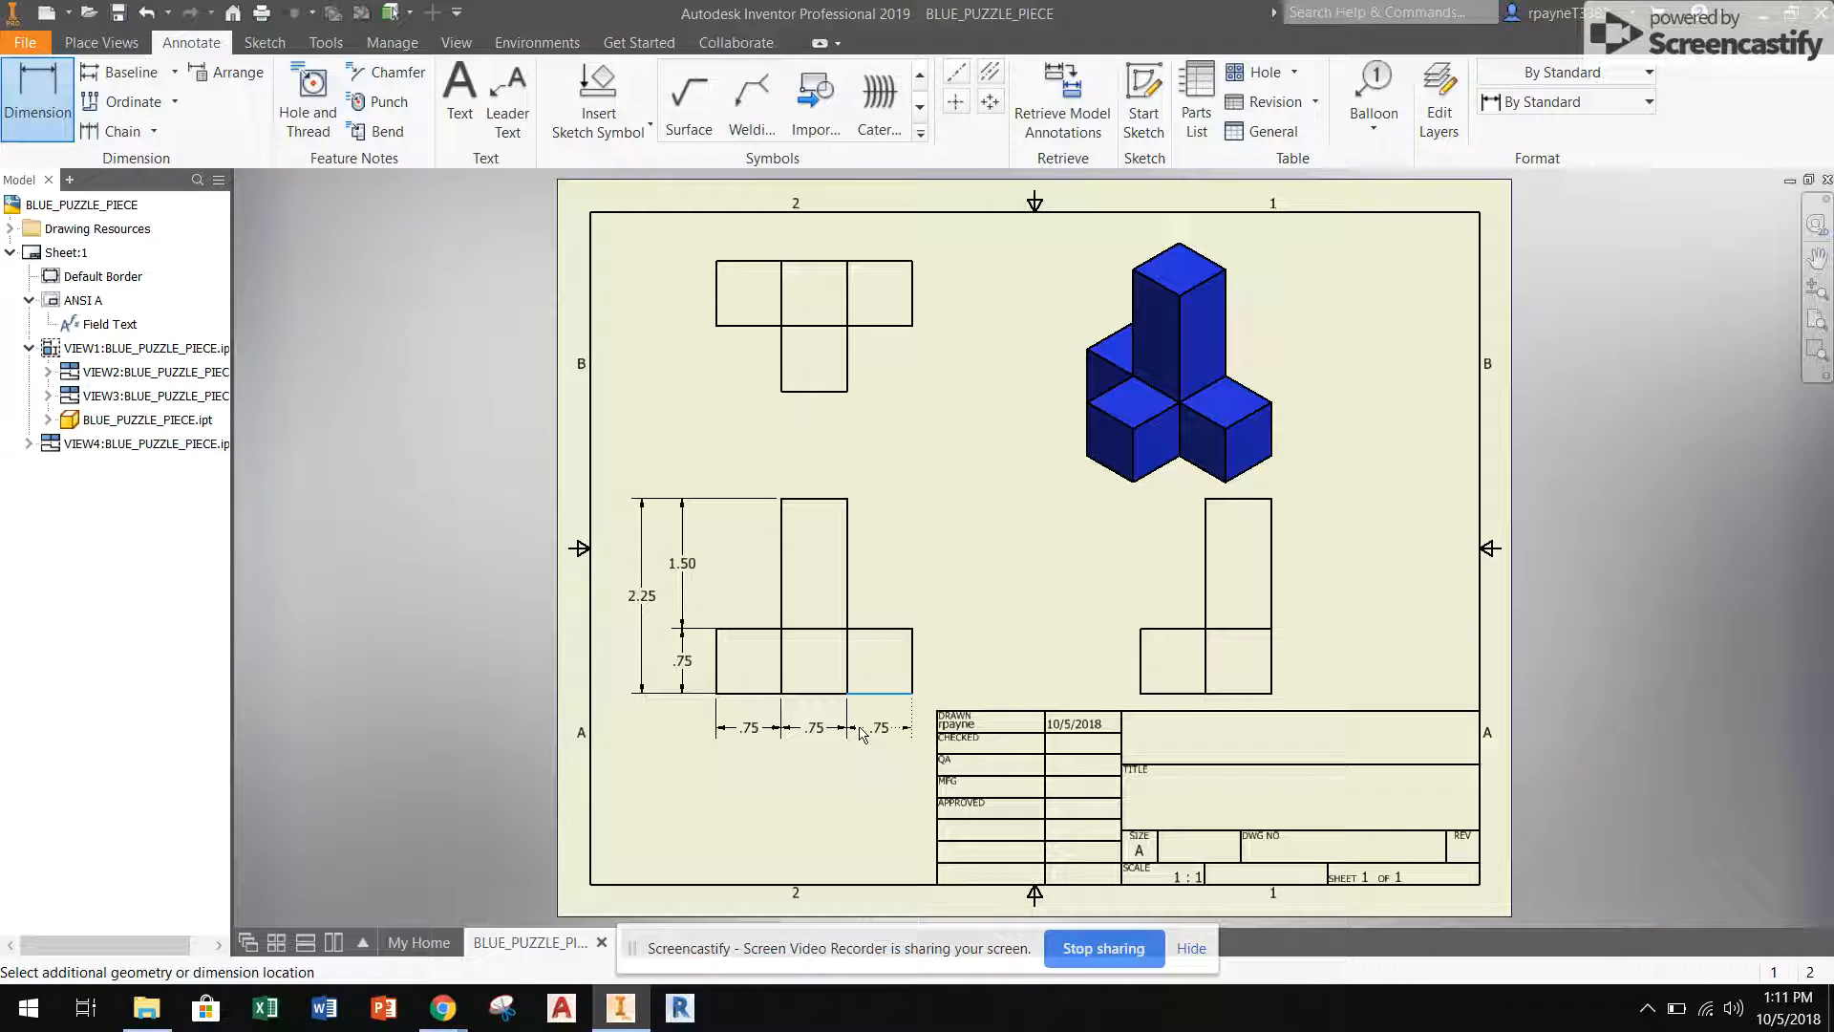
click(865, 735)
click(828, 586)
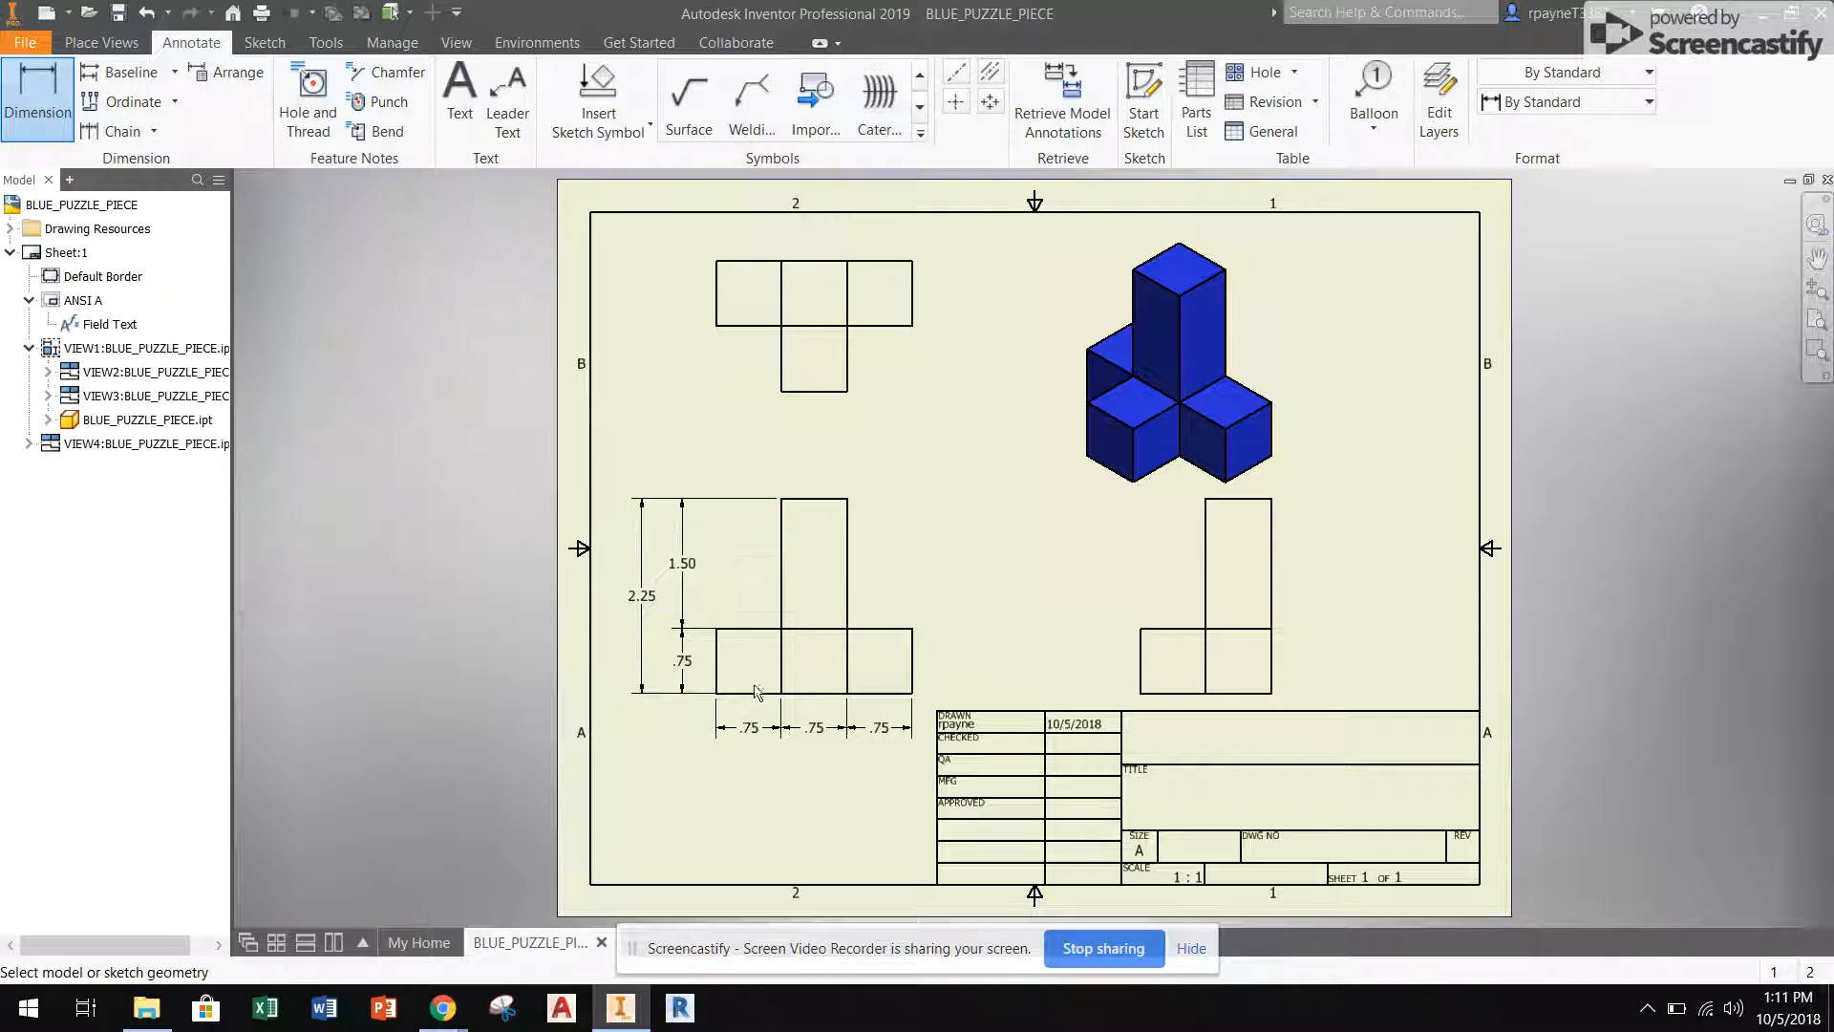
Dimension the front view's overall width, placing it below the row of individual block widths.
click(719, 694)
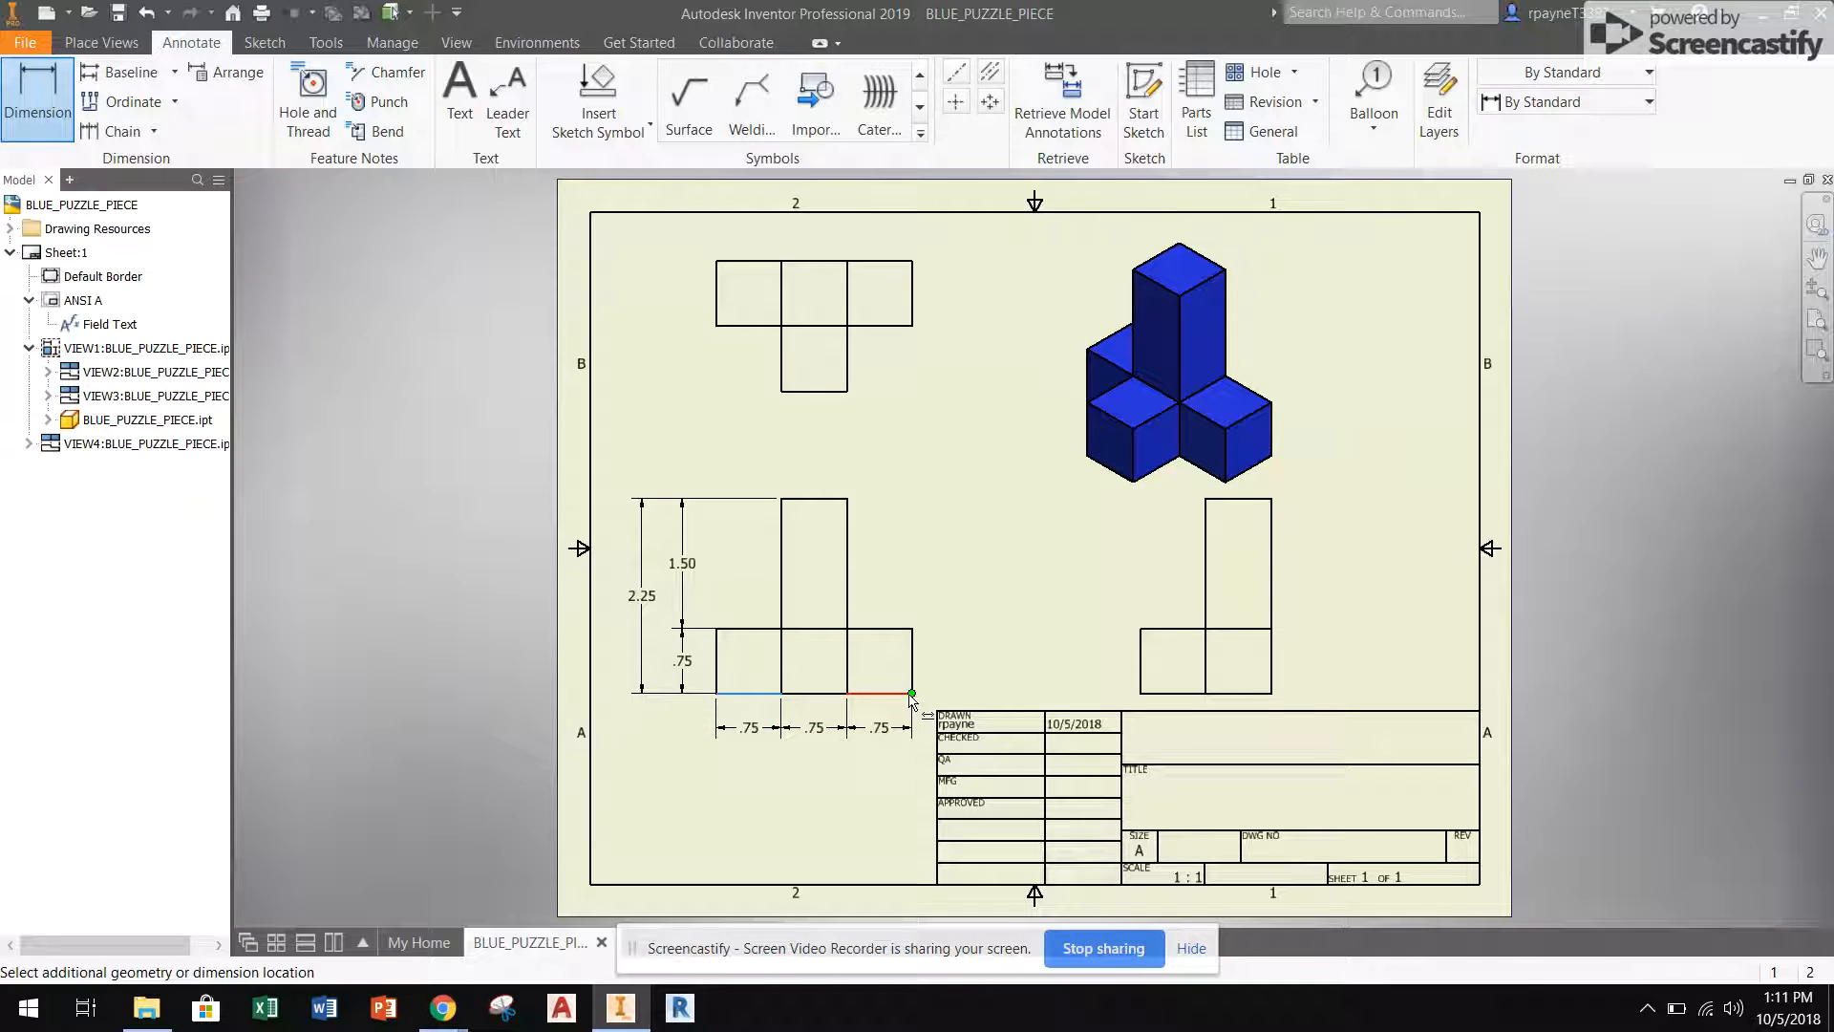
mouse_move(943, 732)
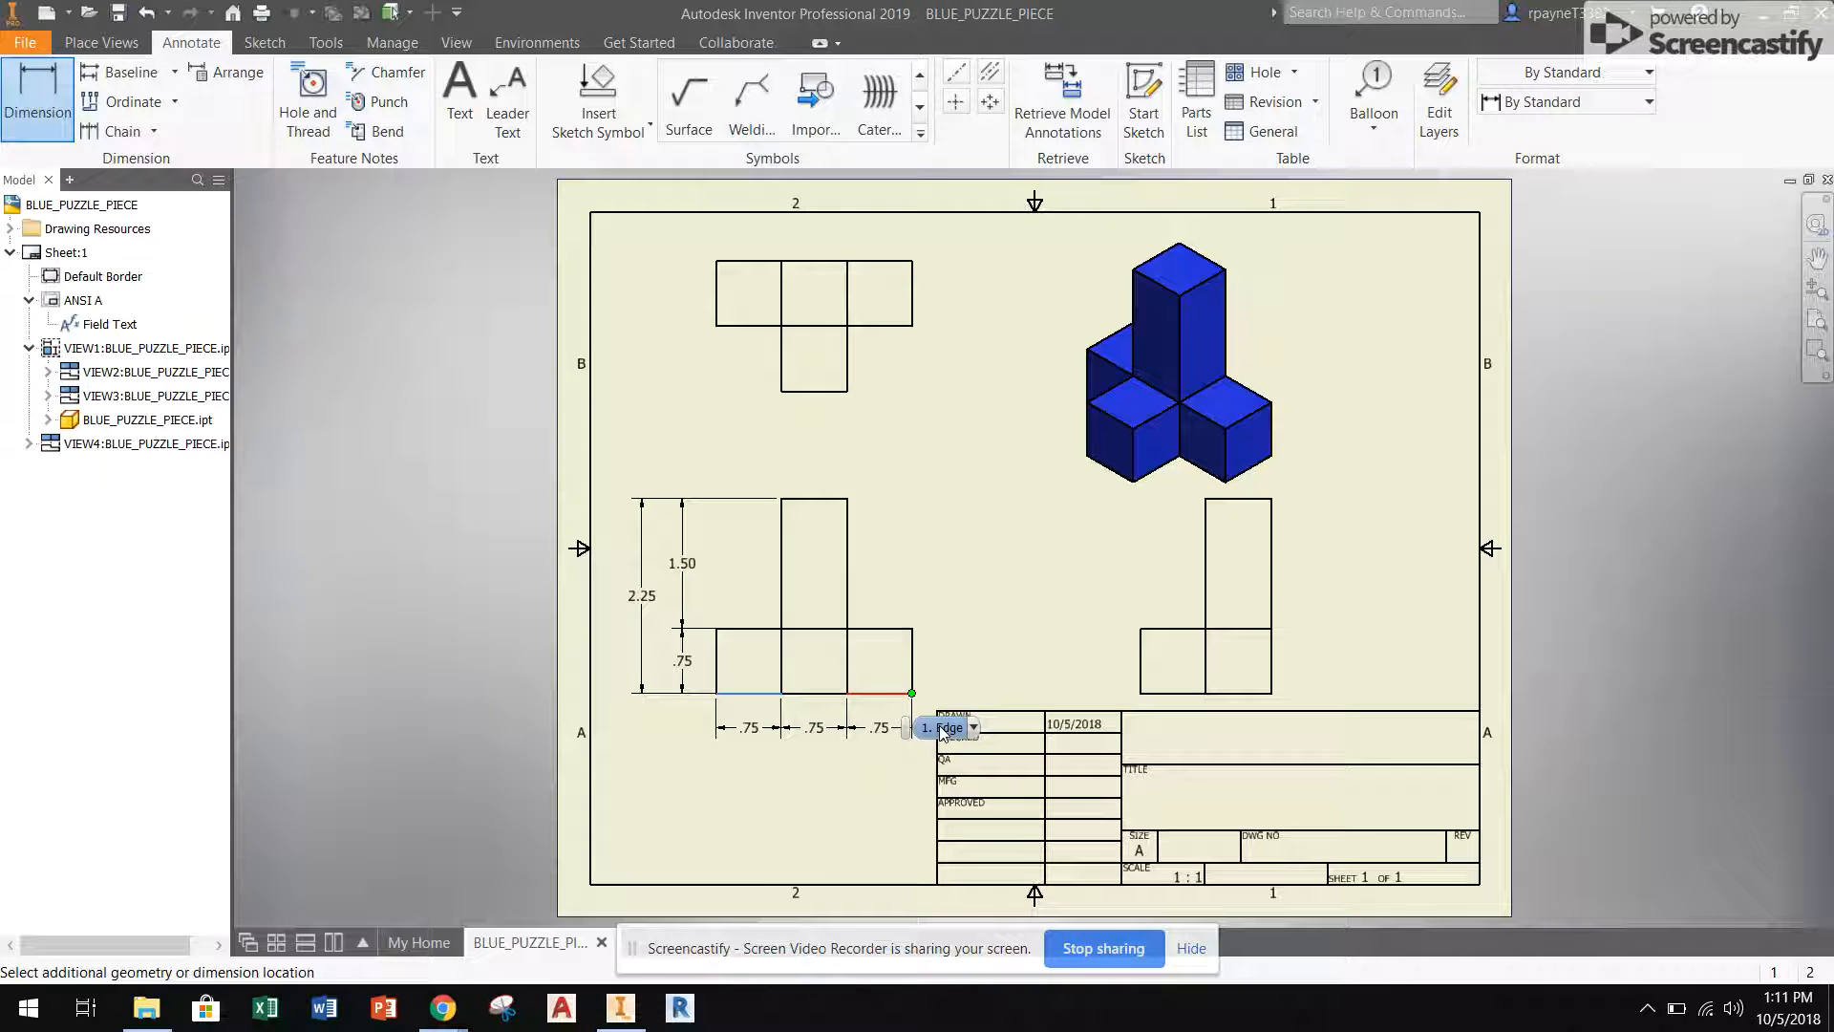
click(950, 728)
click(895, 768)
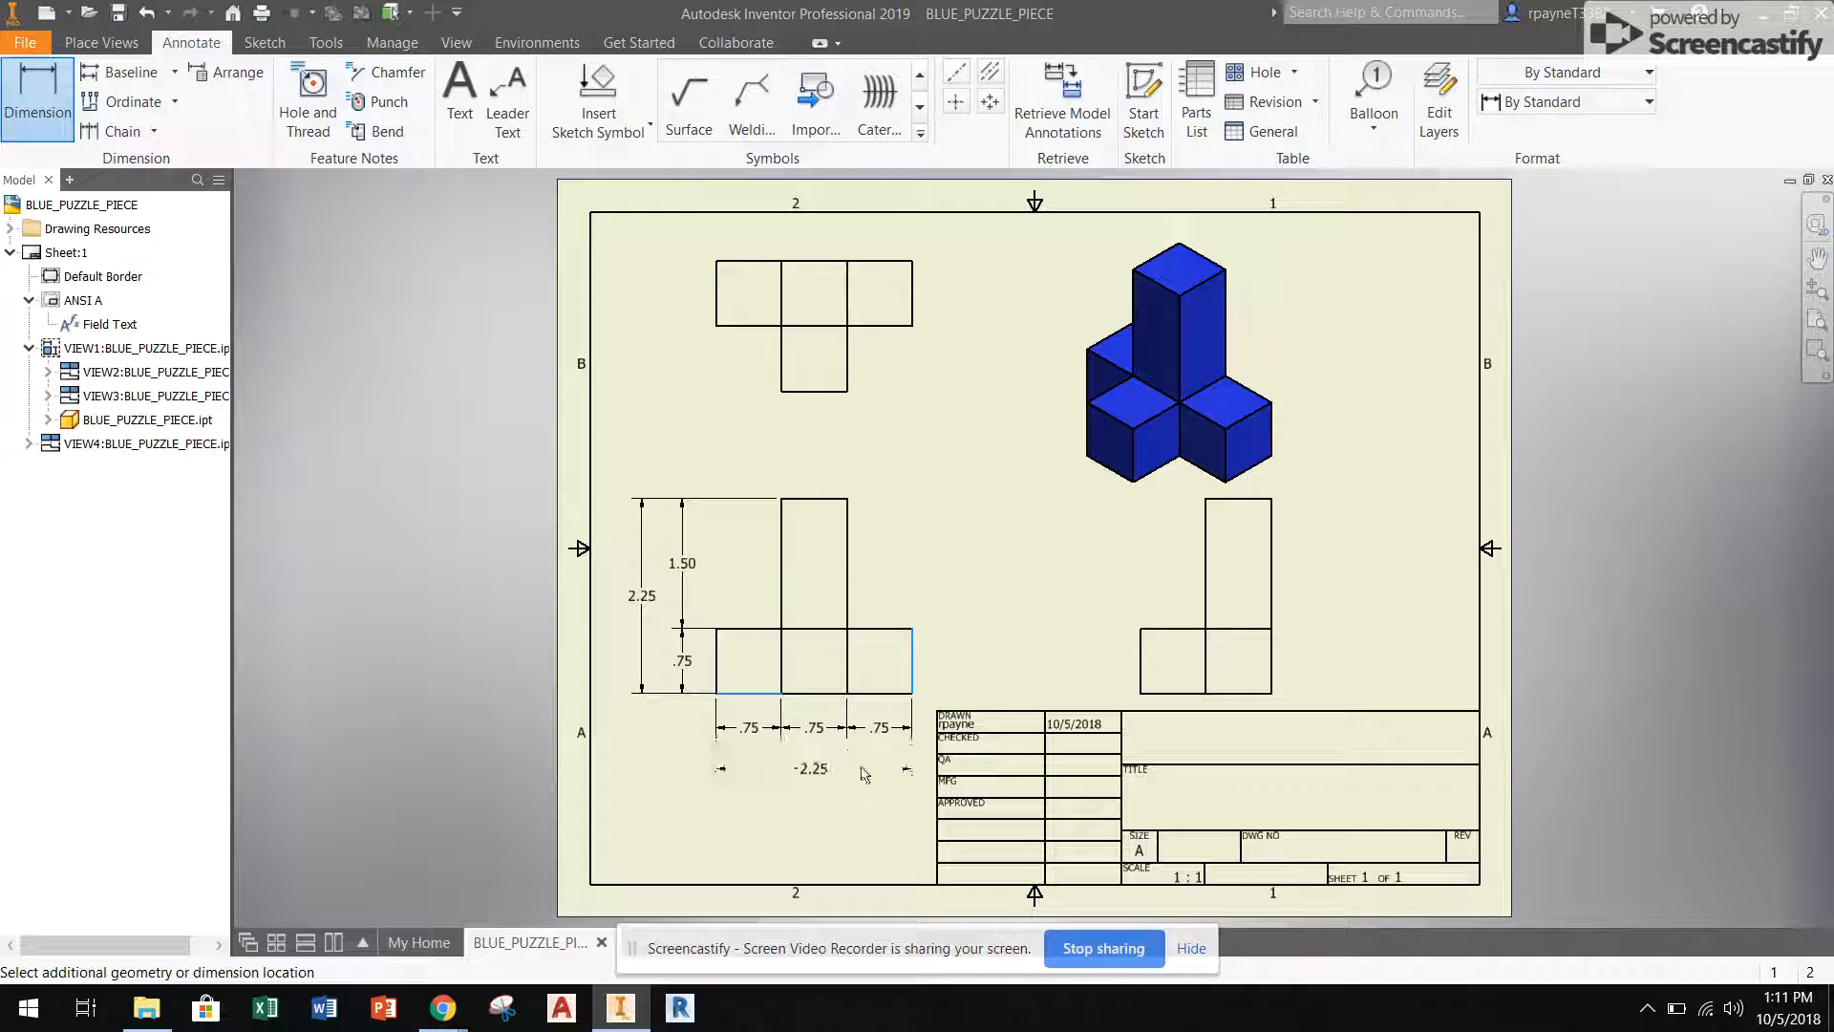
click(860, 766)
click(860, 585)
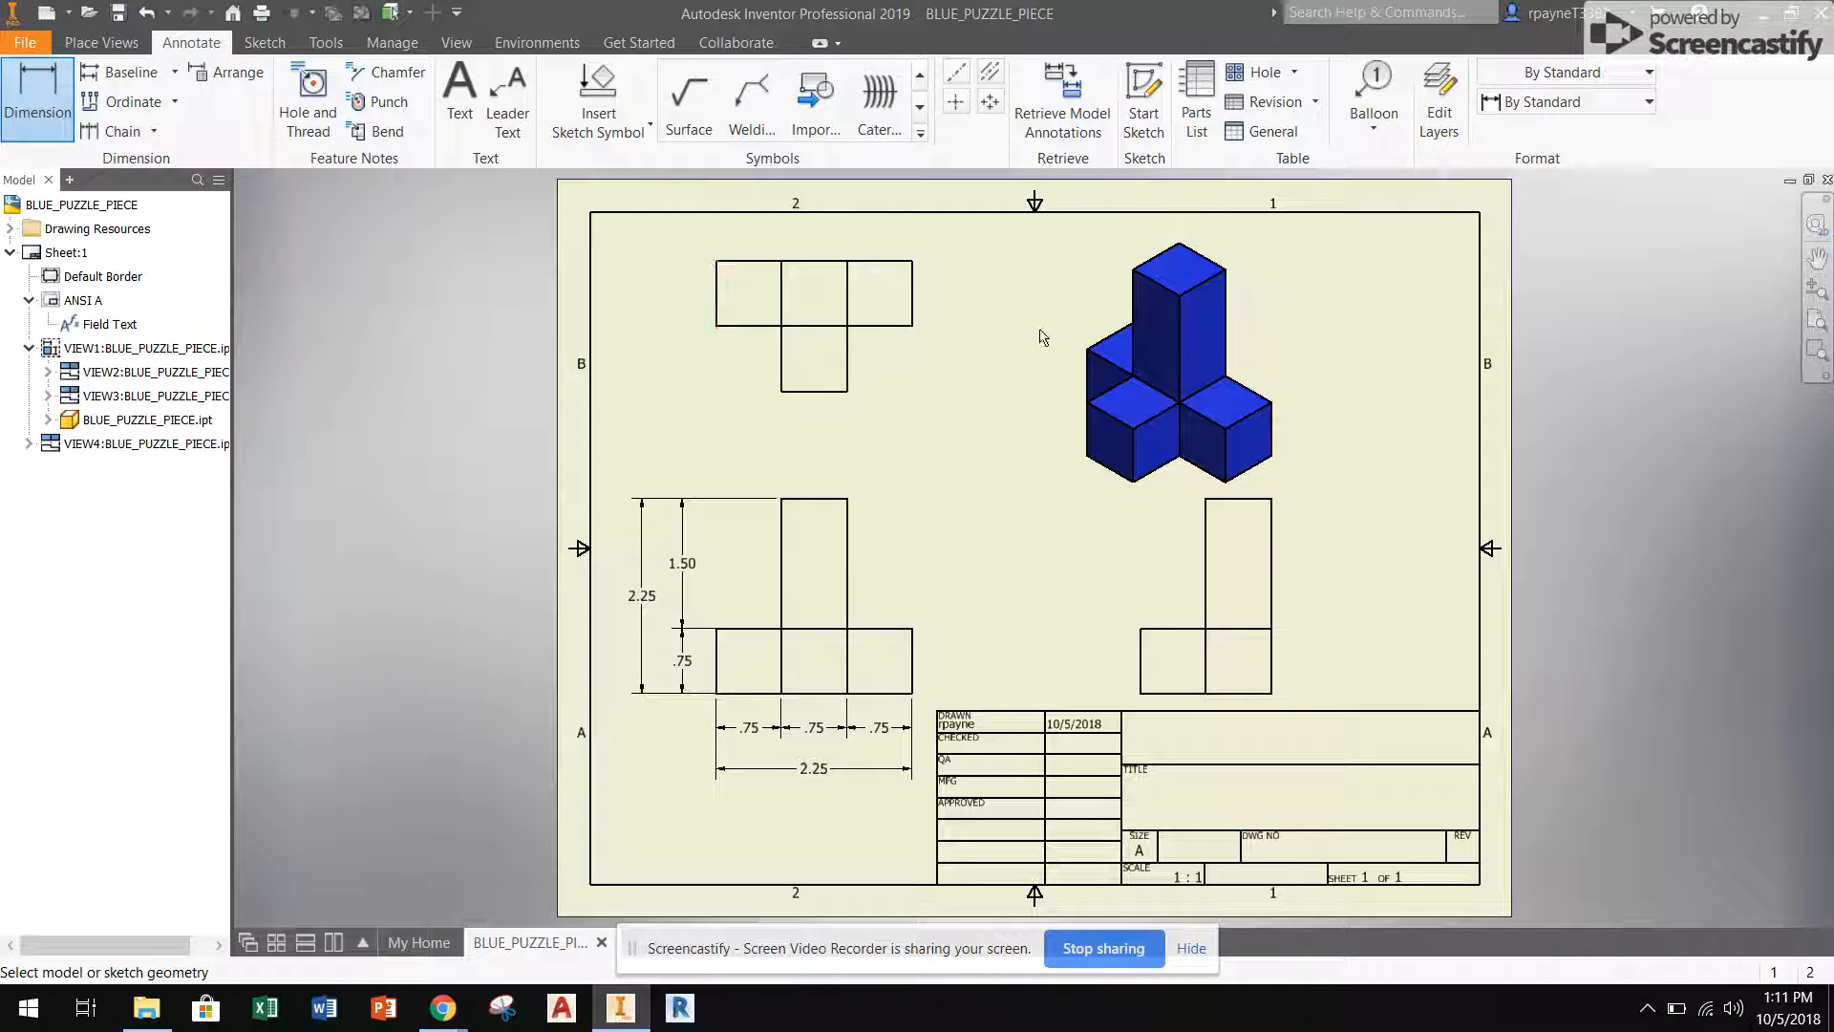
Dimension the depths of the top view's back row and front block, aligning both to the left of the view.
click(718, 292)
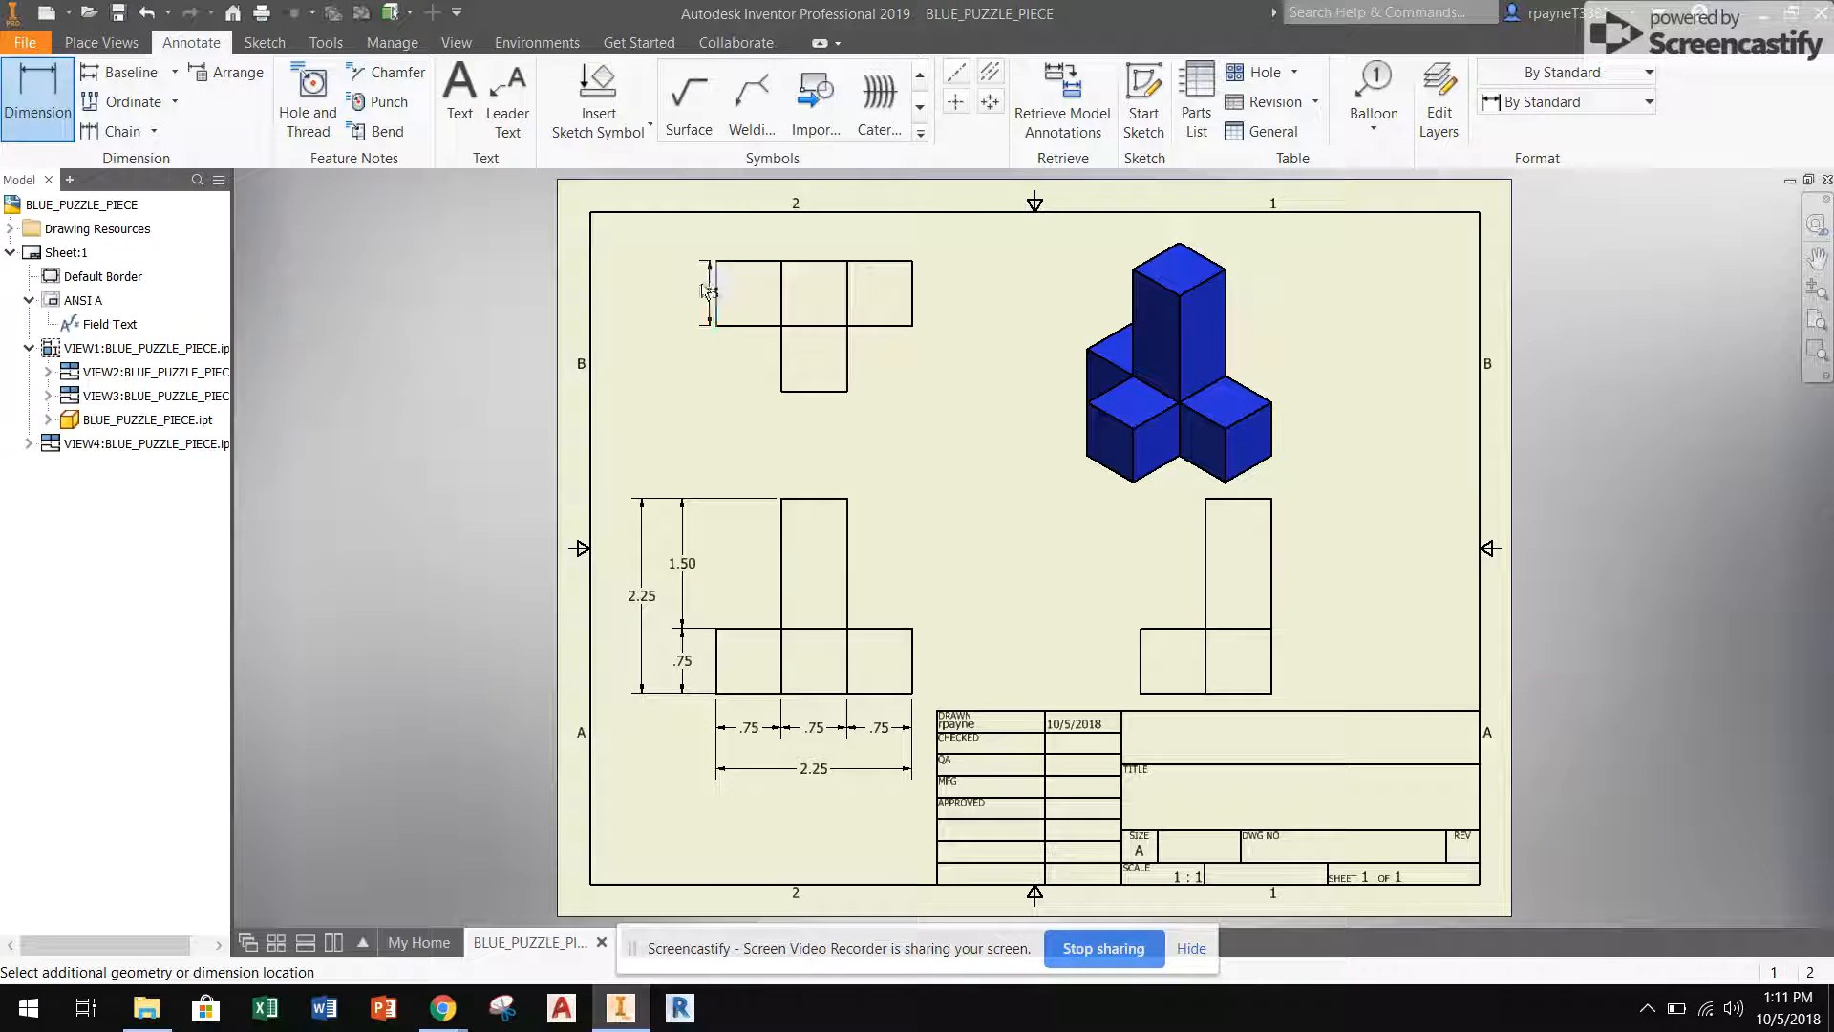
click(687, 303)
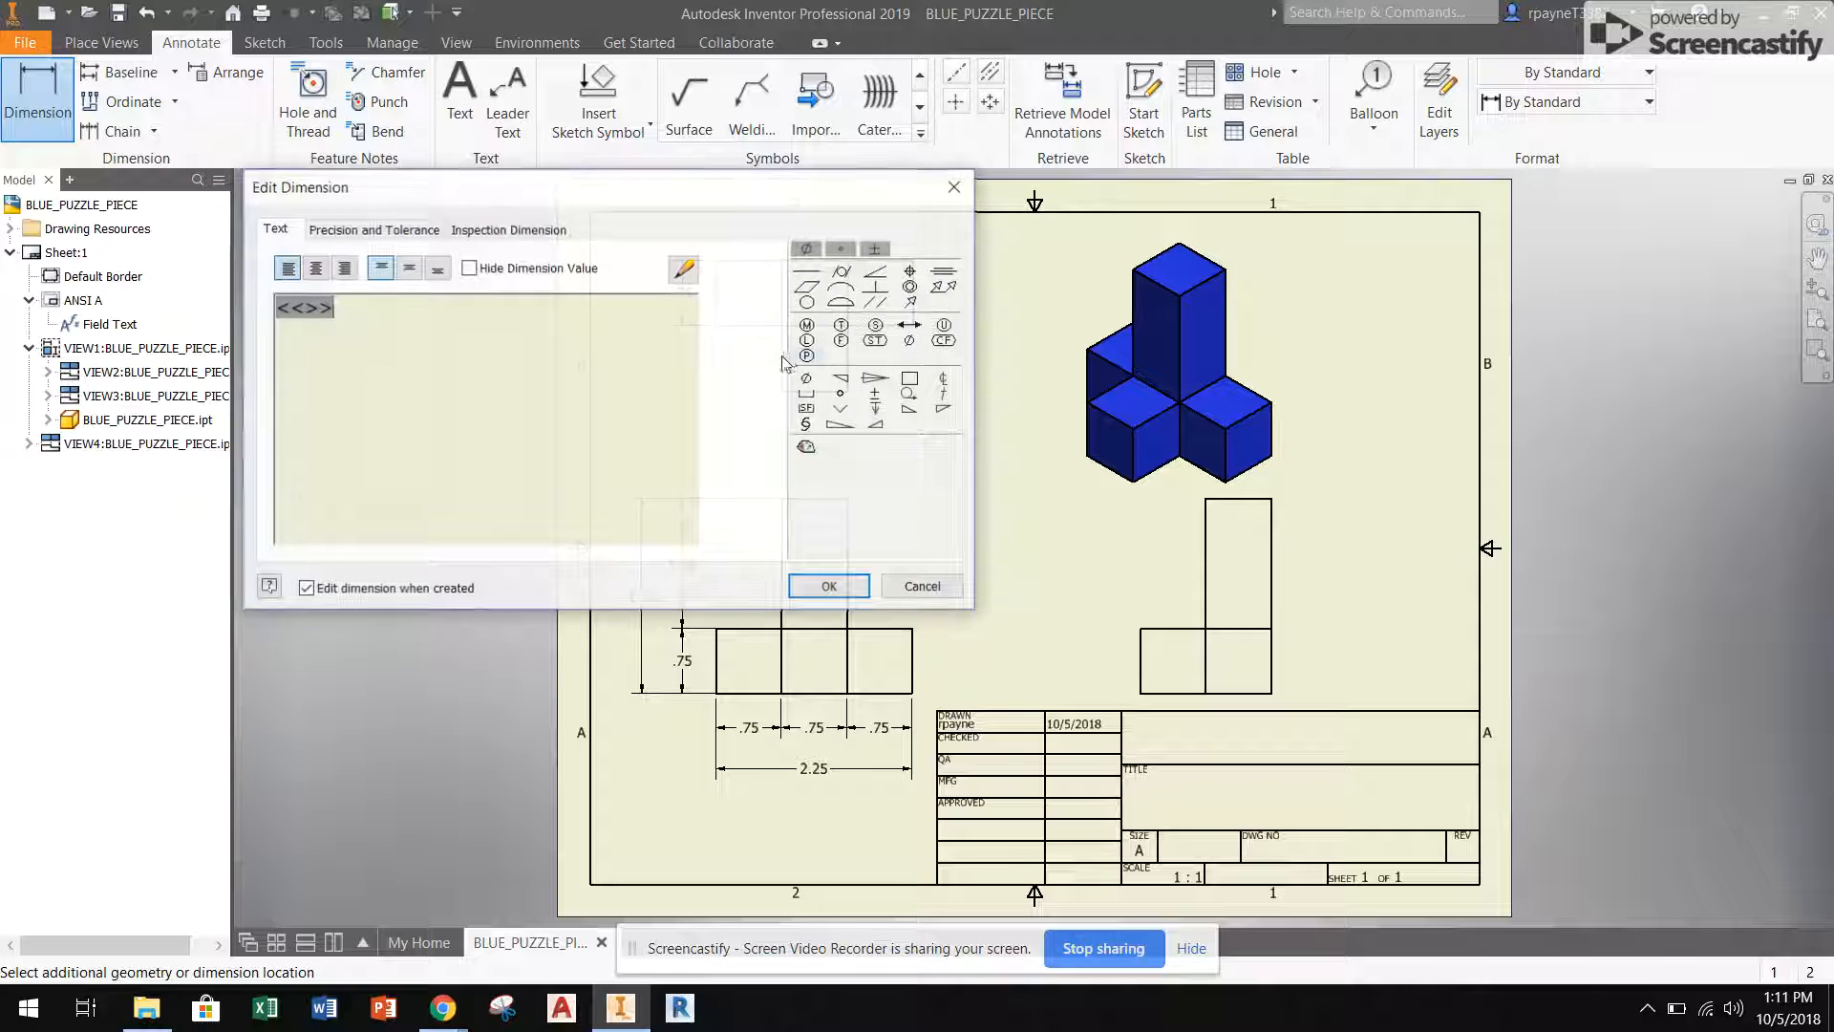
click(823, 586)
click(780, 373)
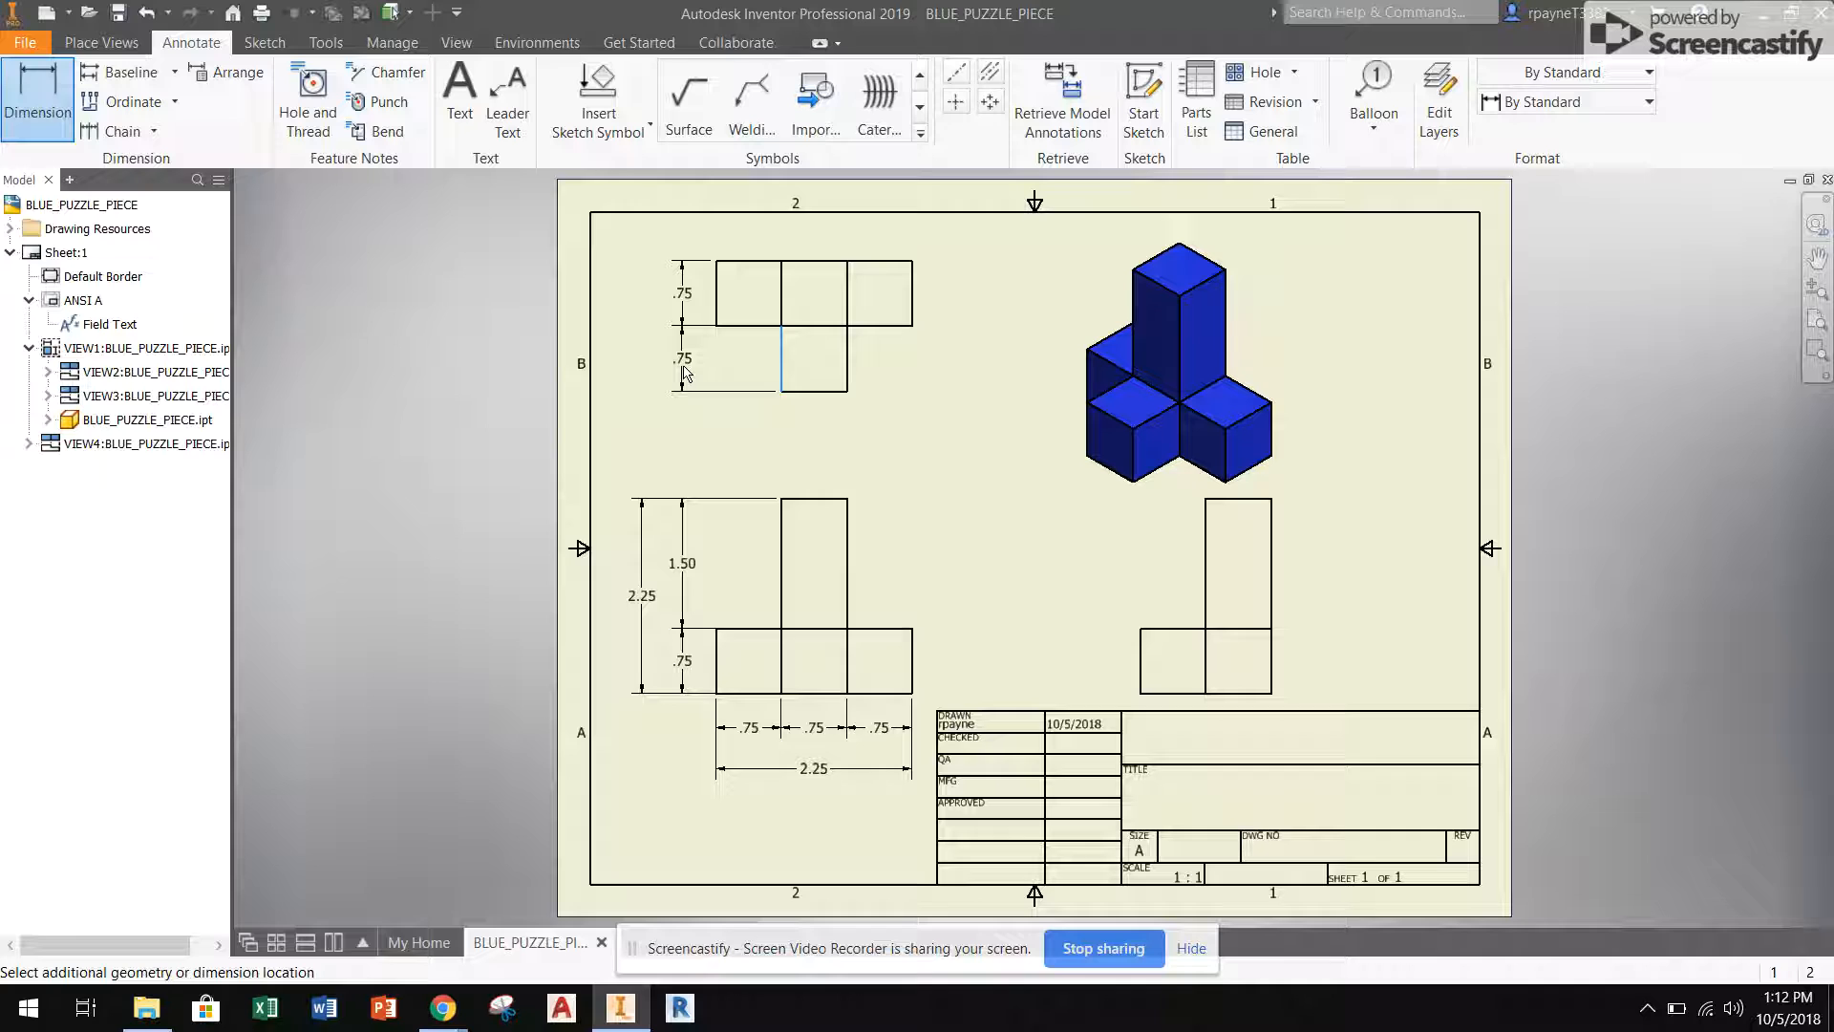
click(748, 375)
click(829, 585)
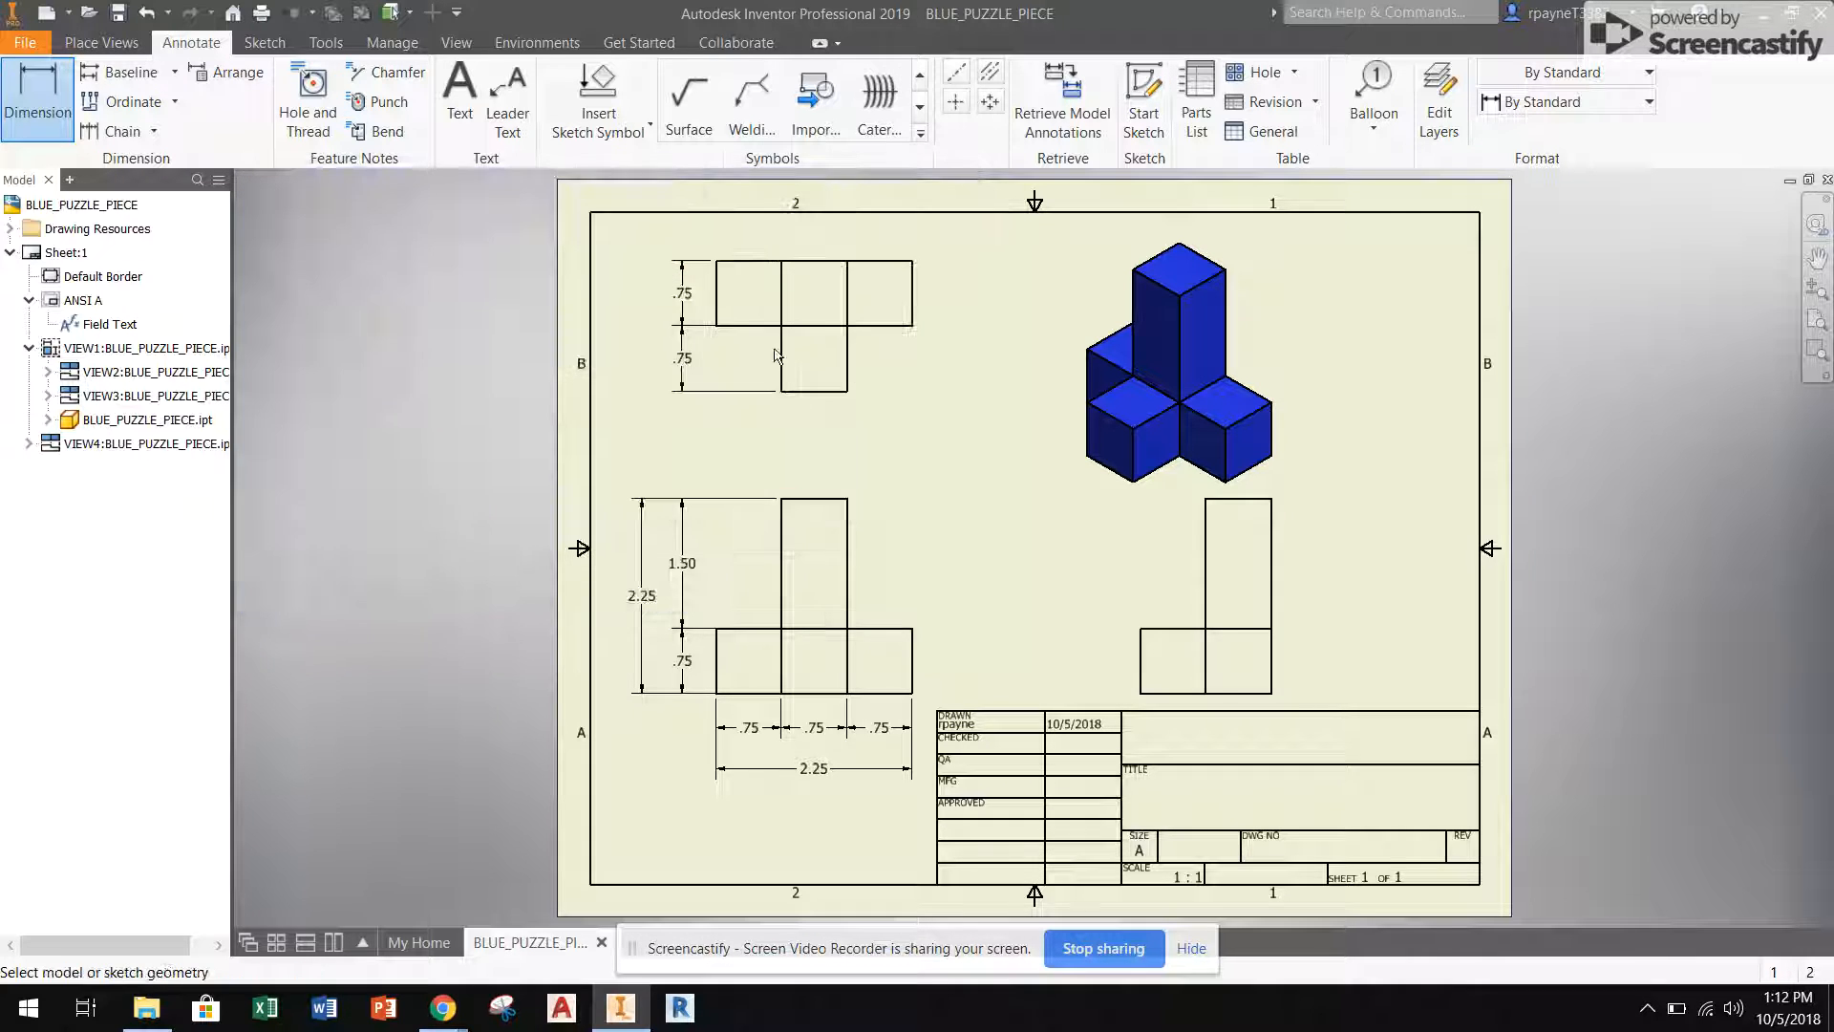
Dimension the top view's overall depth, placing it outside the two individual depth dimensions.
click(718, 286)
click(788, 392)
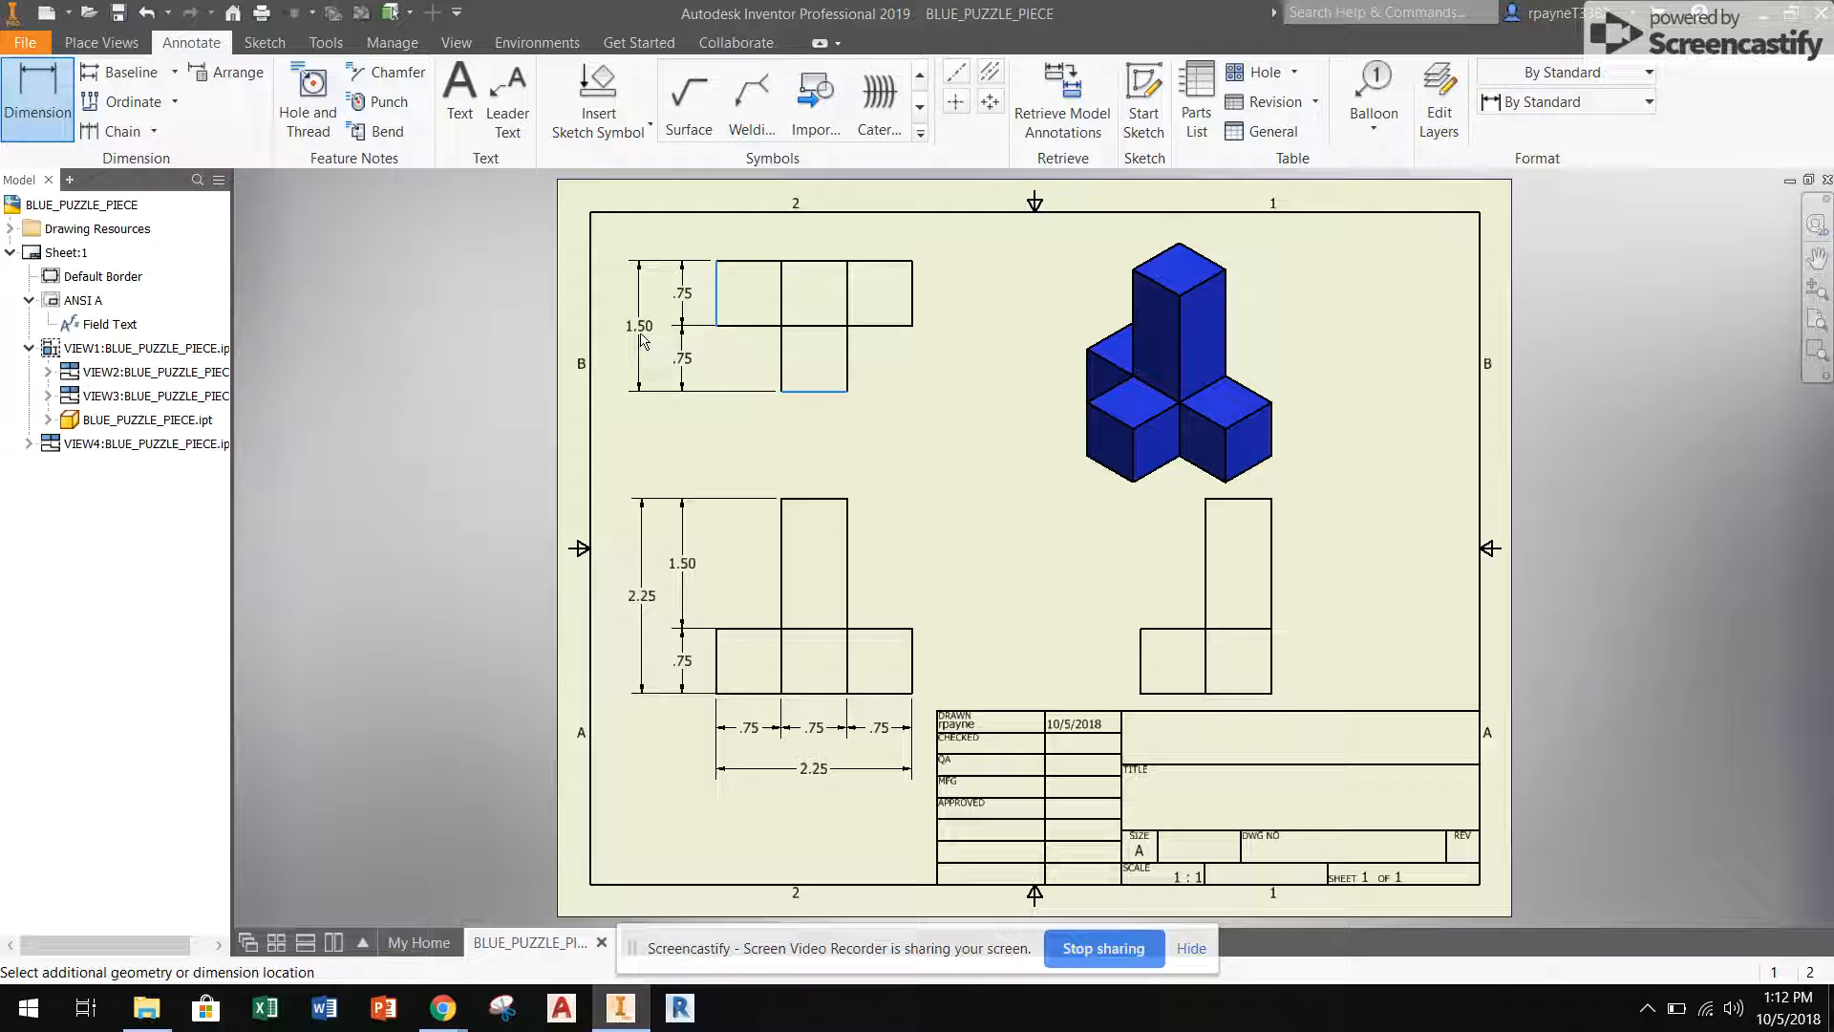
click(682, 389)
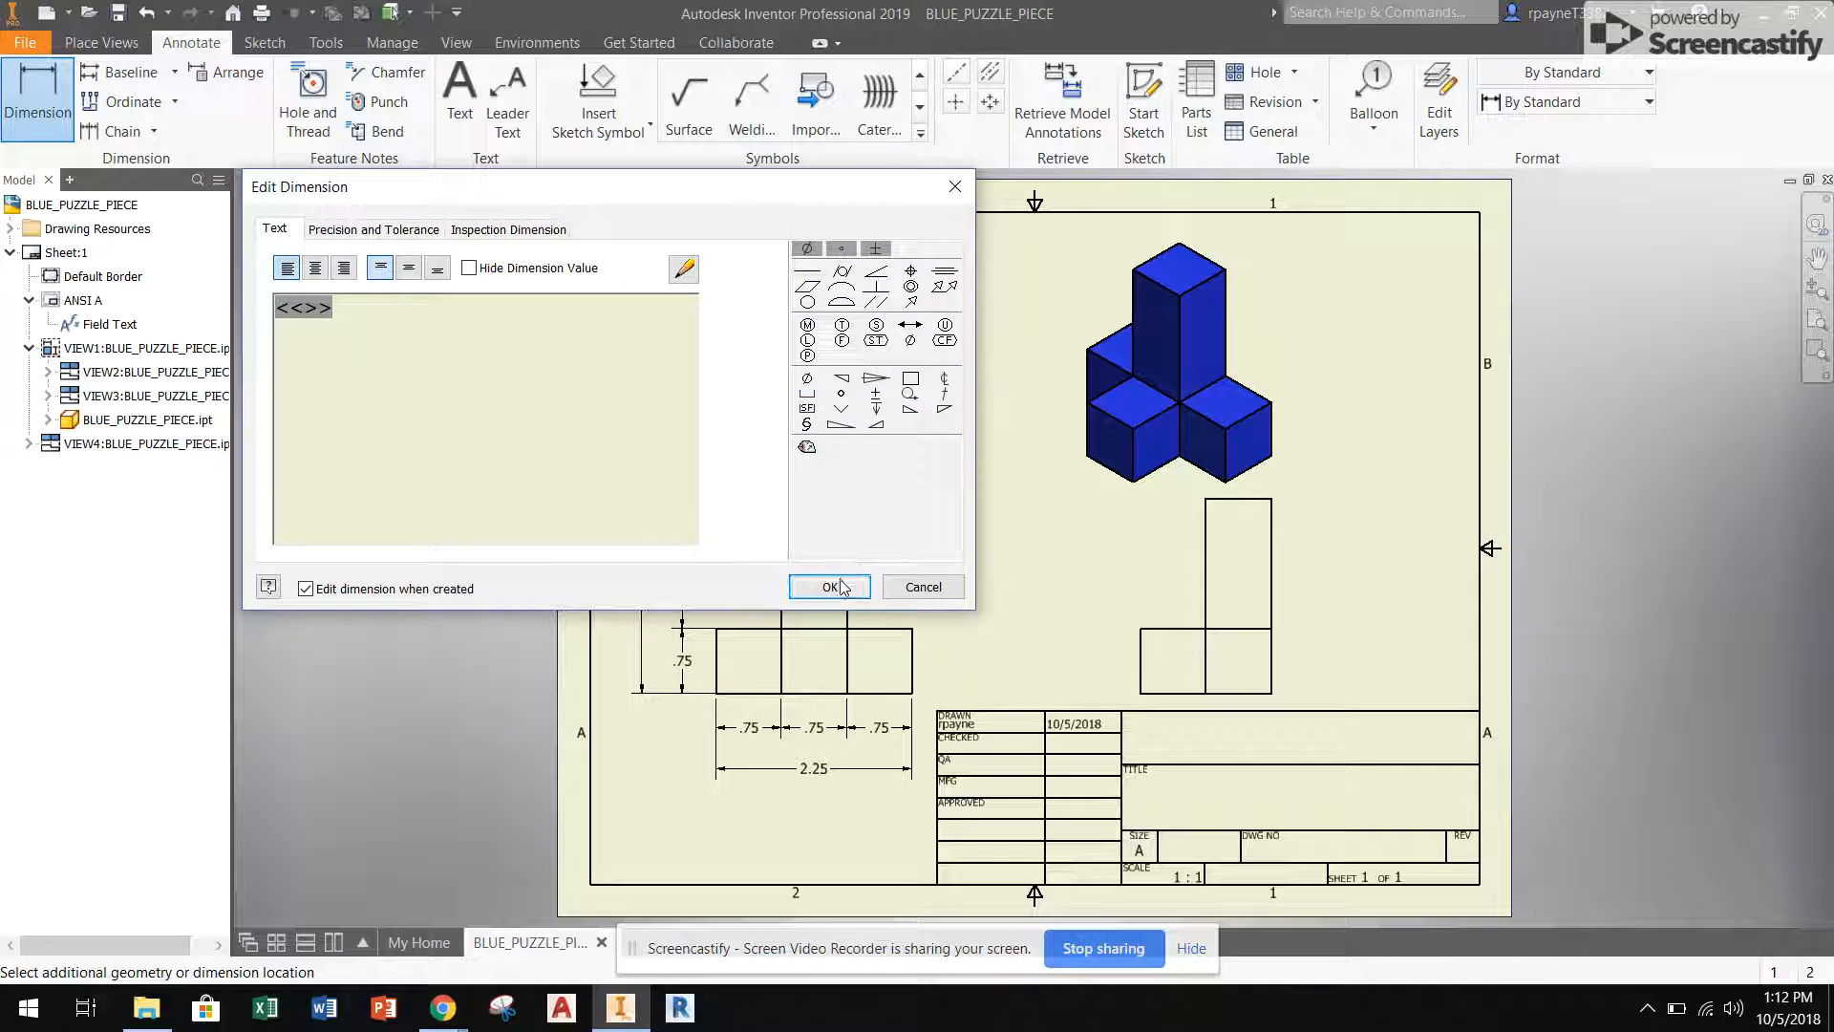
click(830, 586)
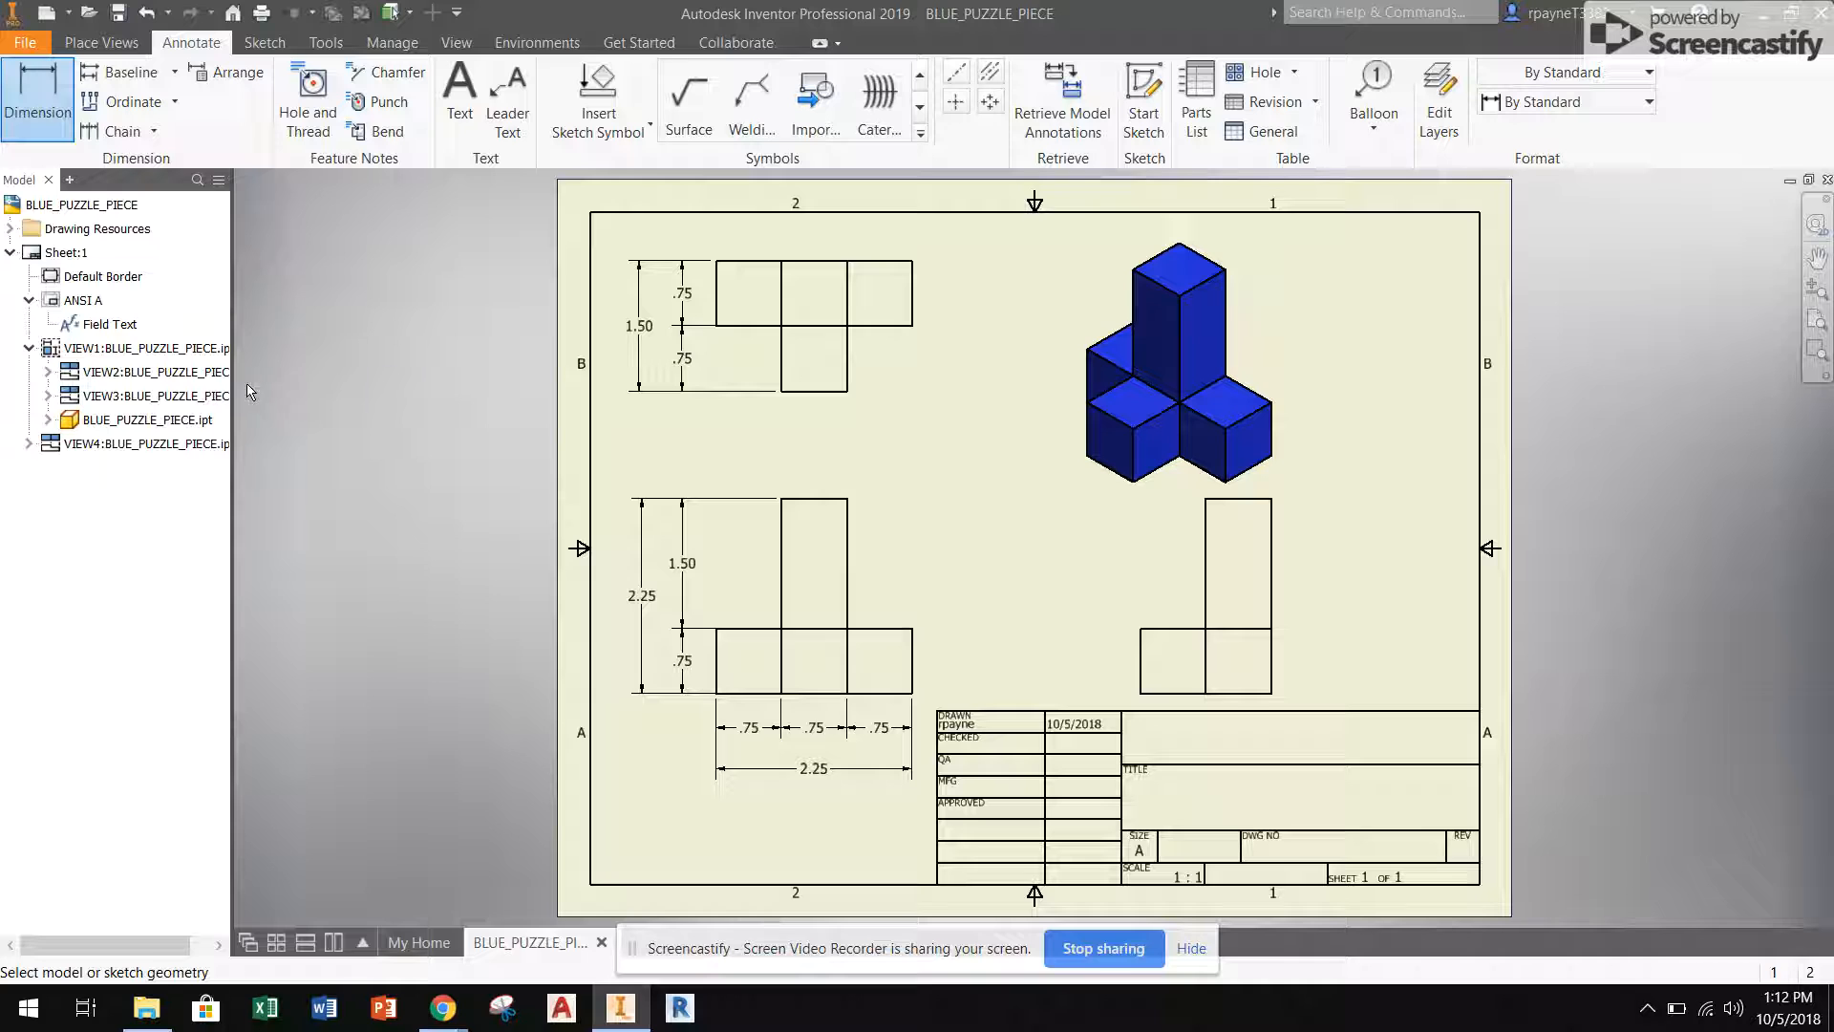
Expand the drawing resources down to the title blocks and check the ANSI A title block for editing options.
click(10, 229)
click(30, 301)
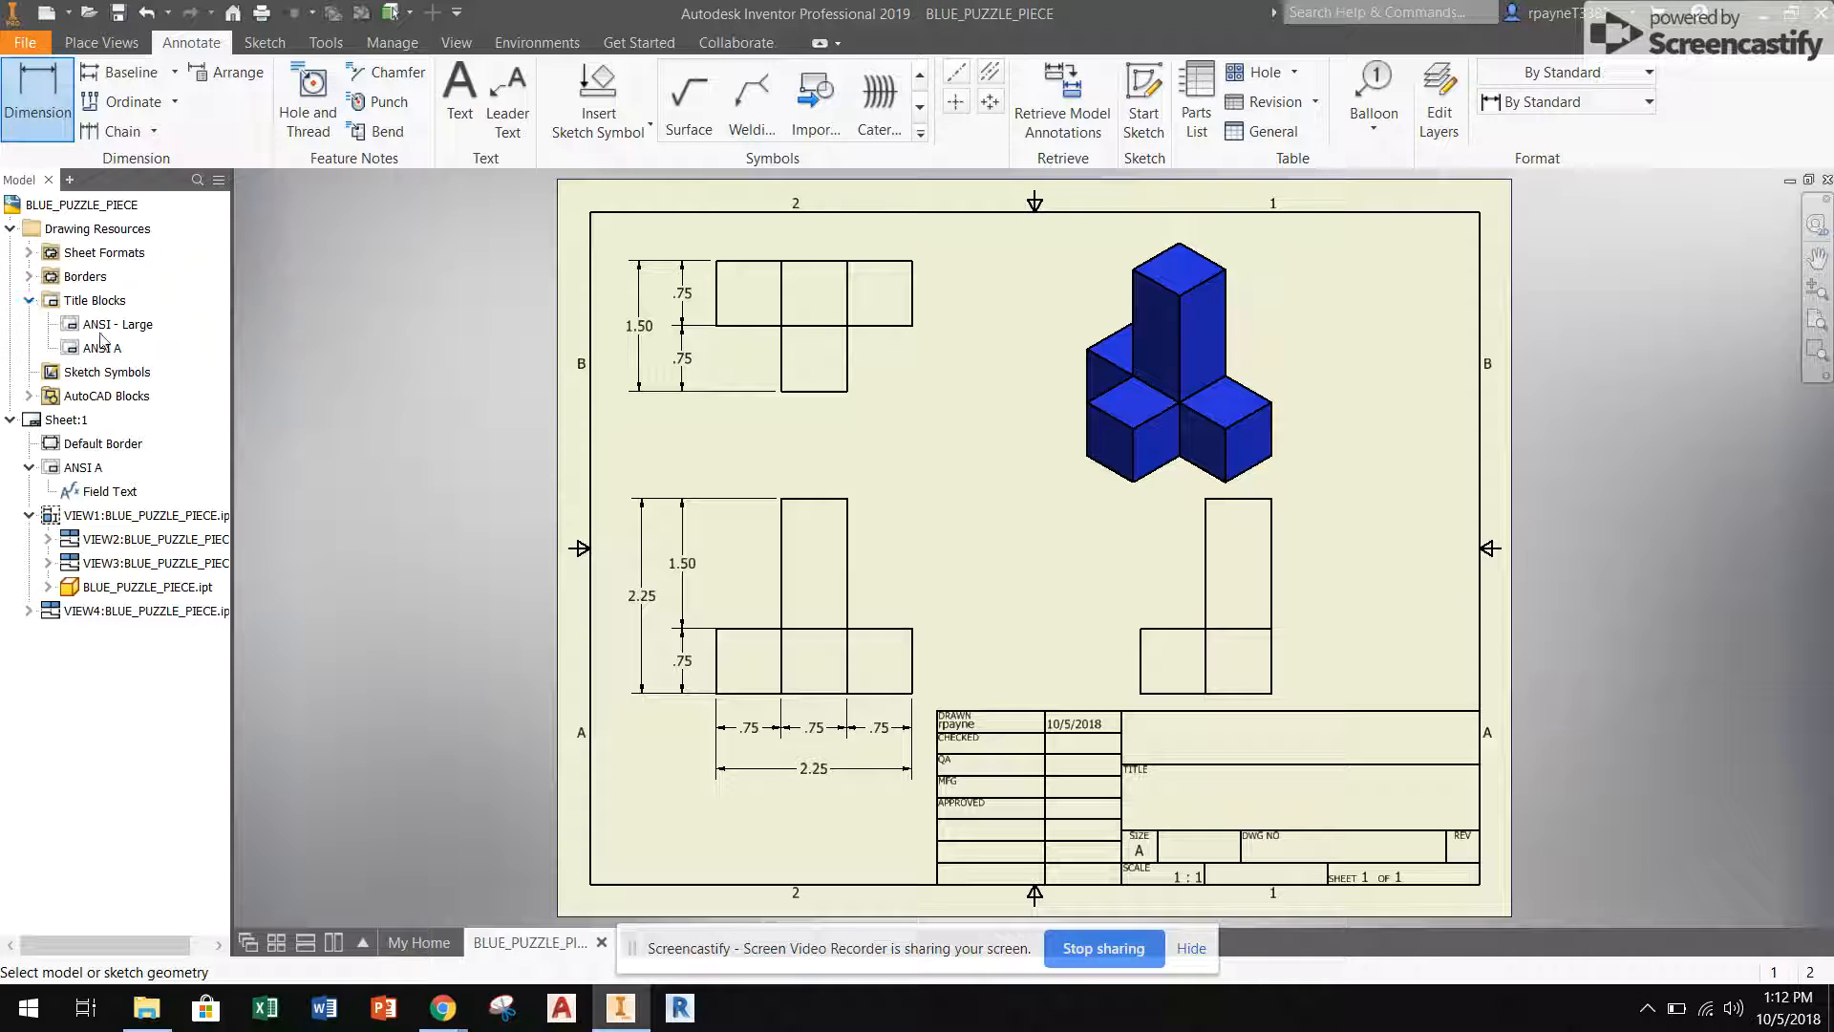
right_click(112, 355)
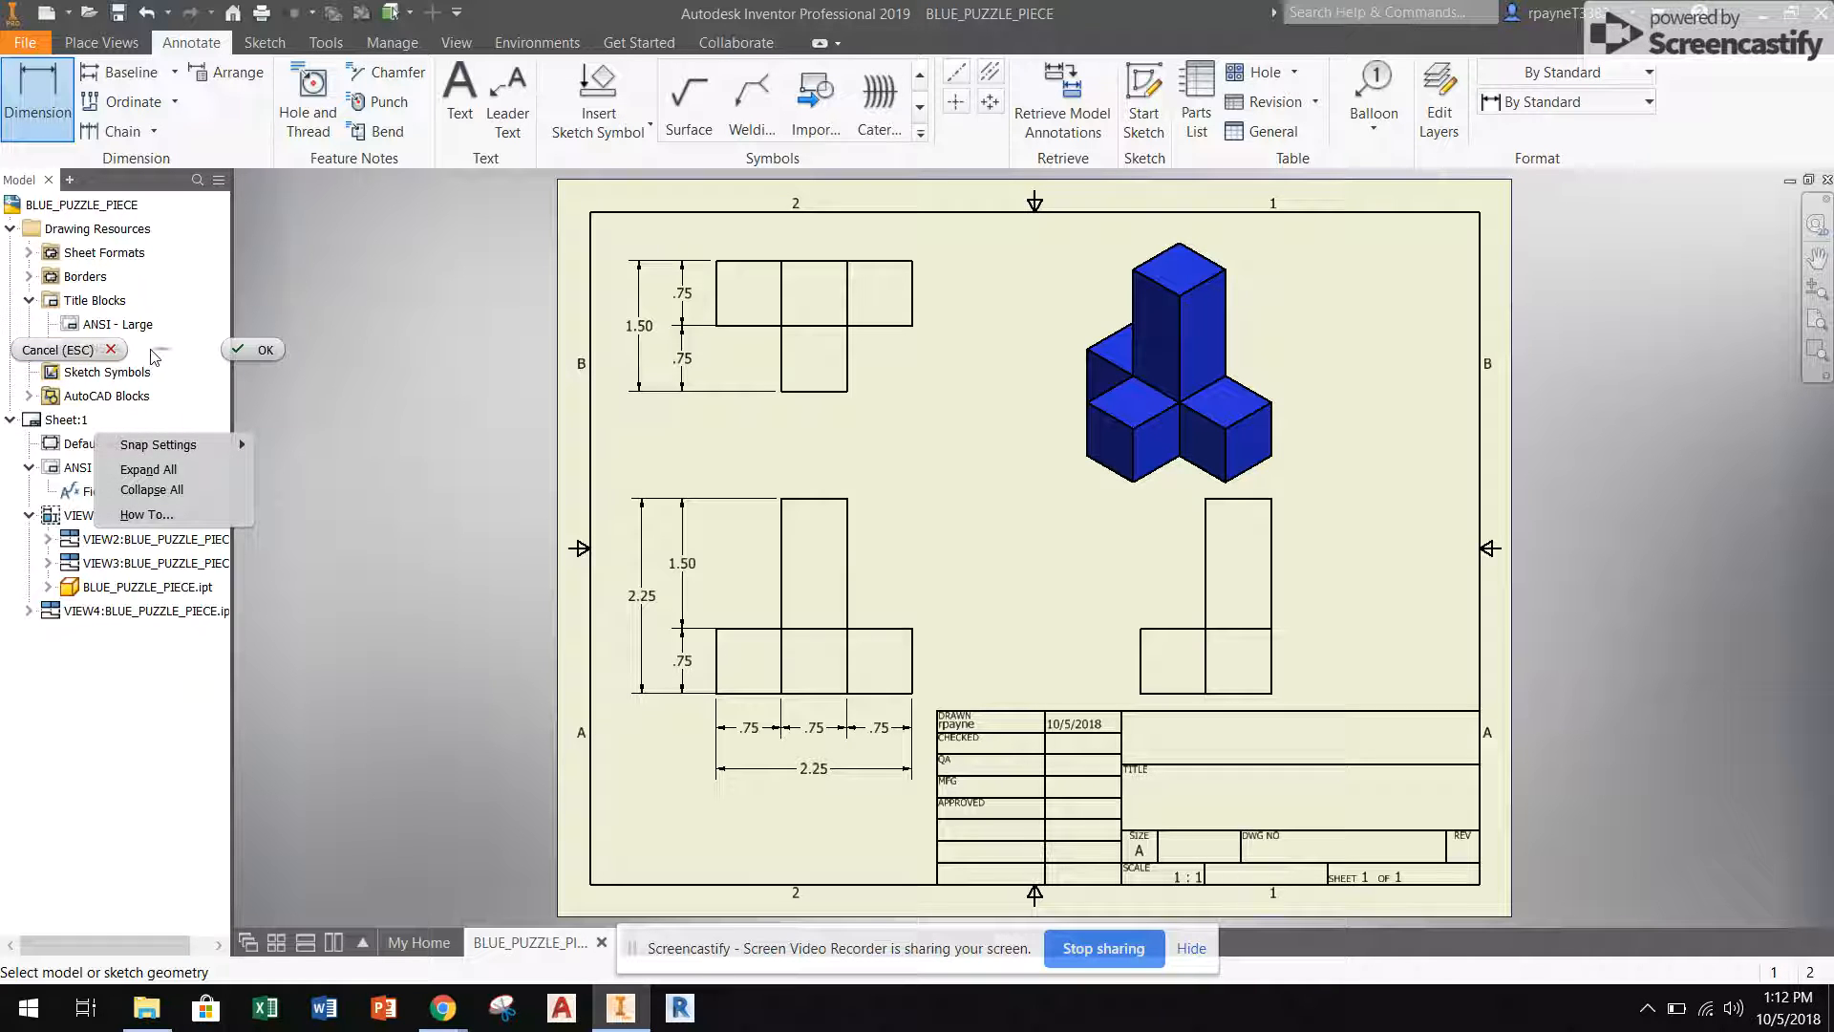
click(151, 351)
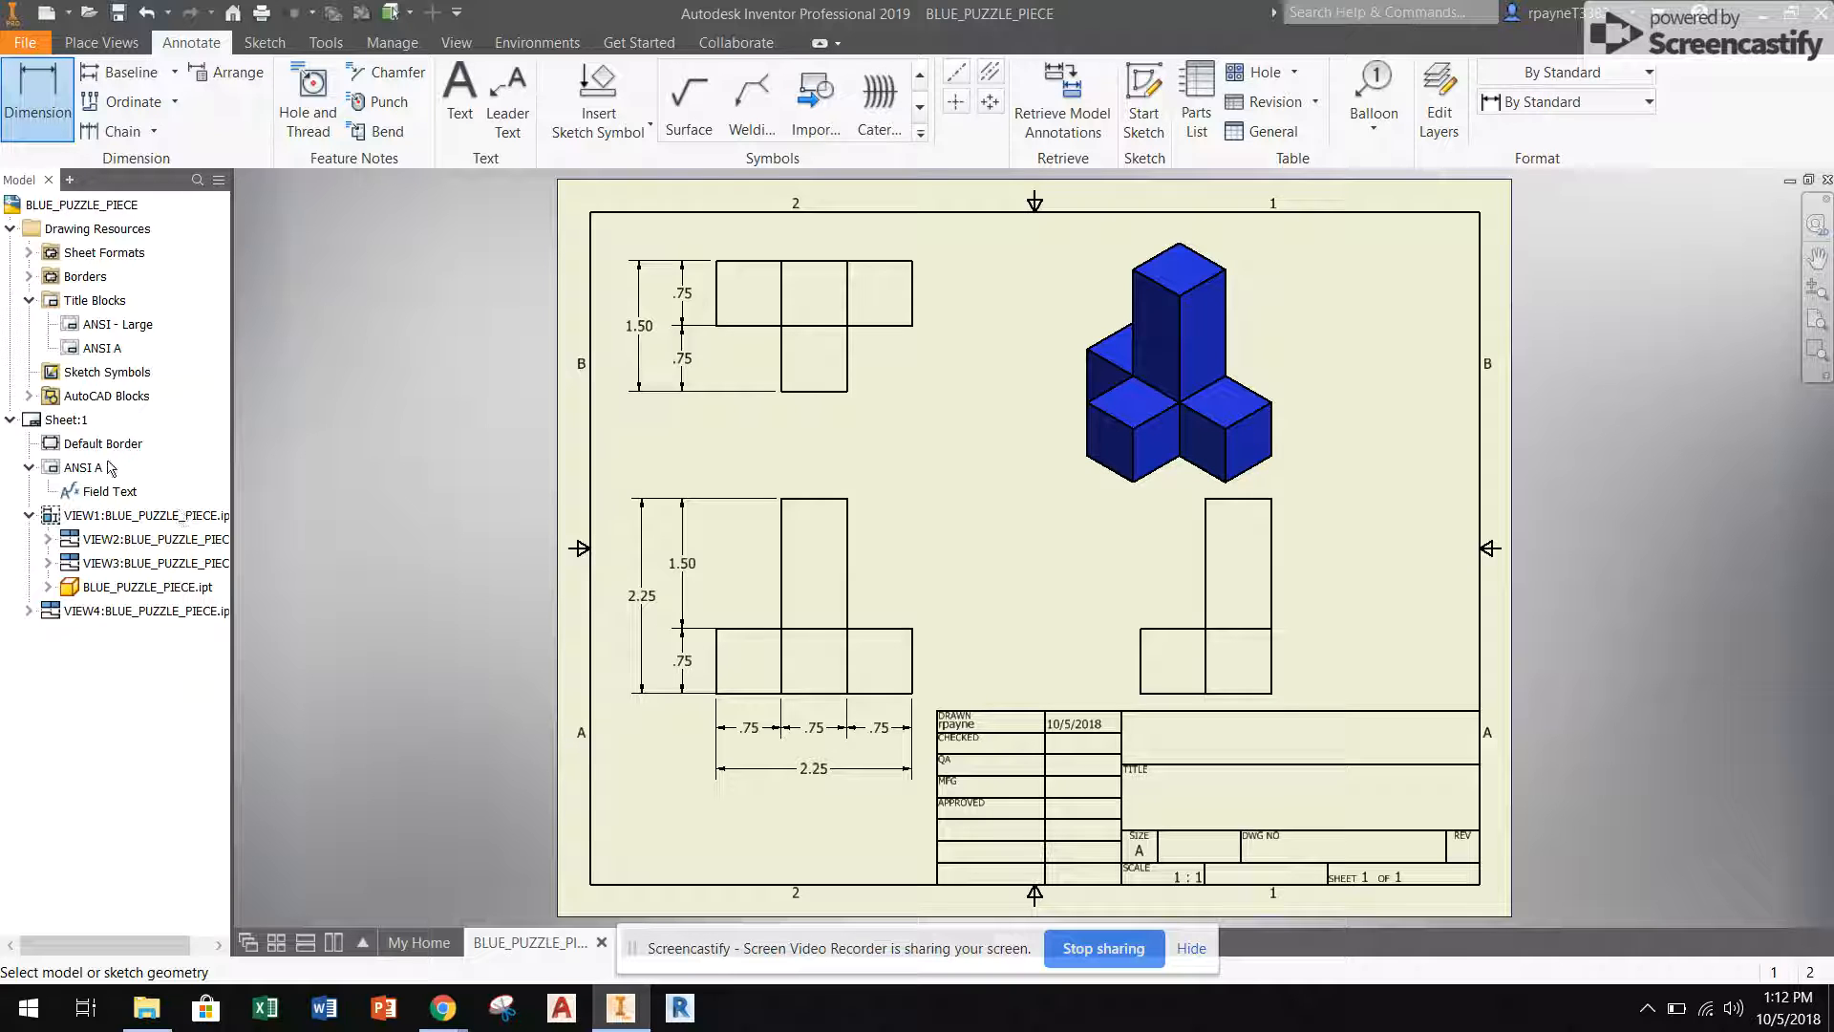
right_click(99, 355)
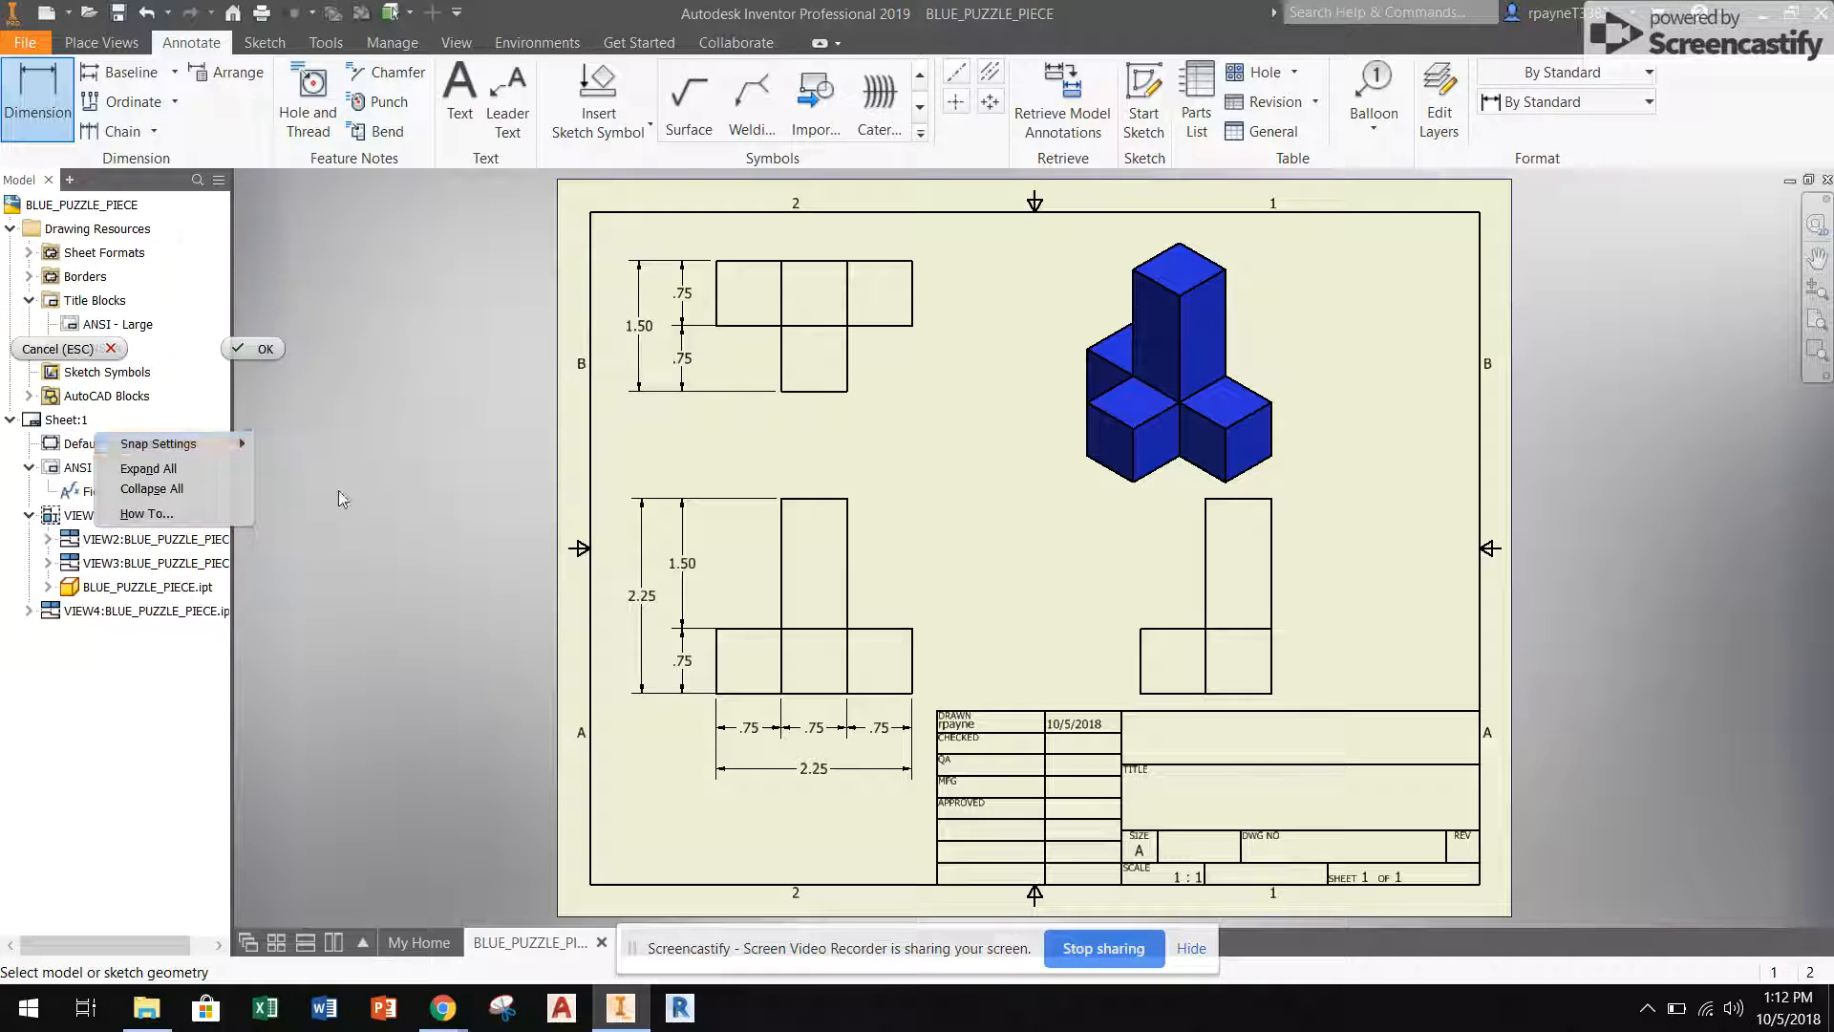
click(401, 502)
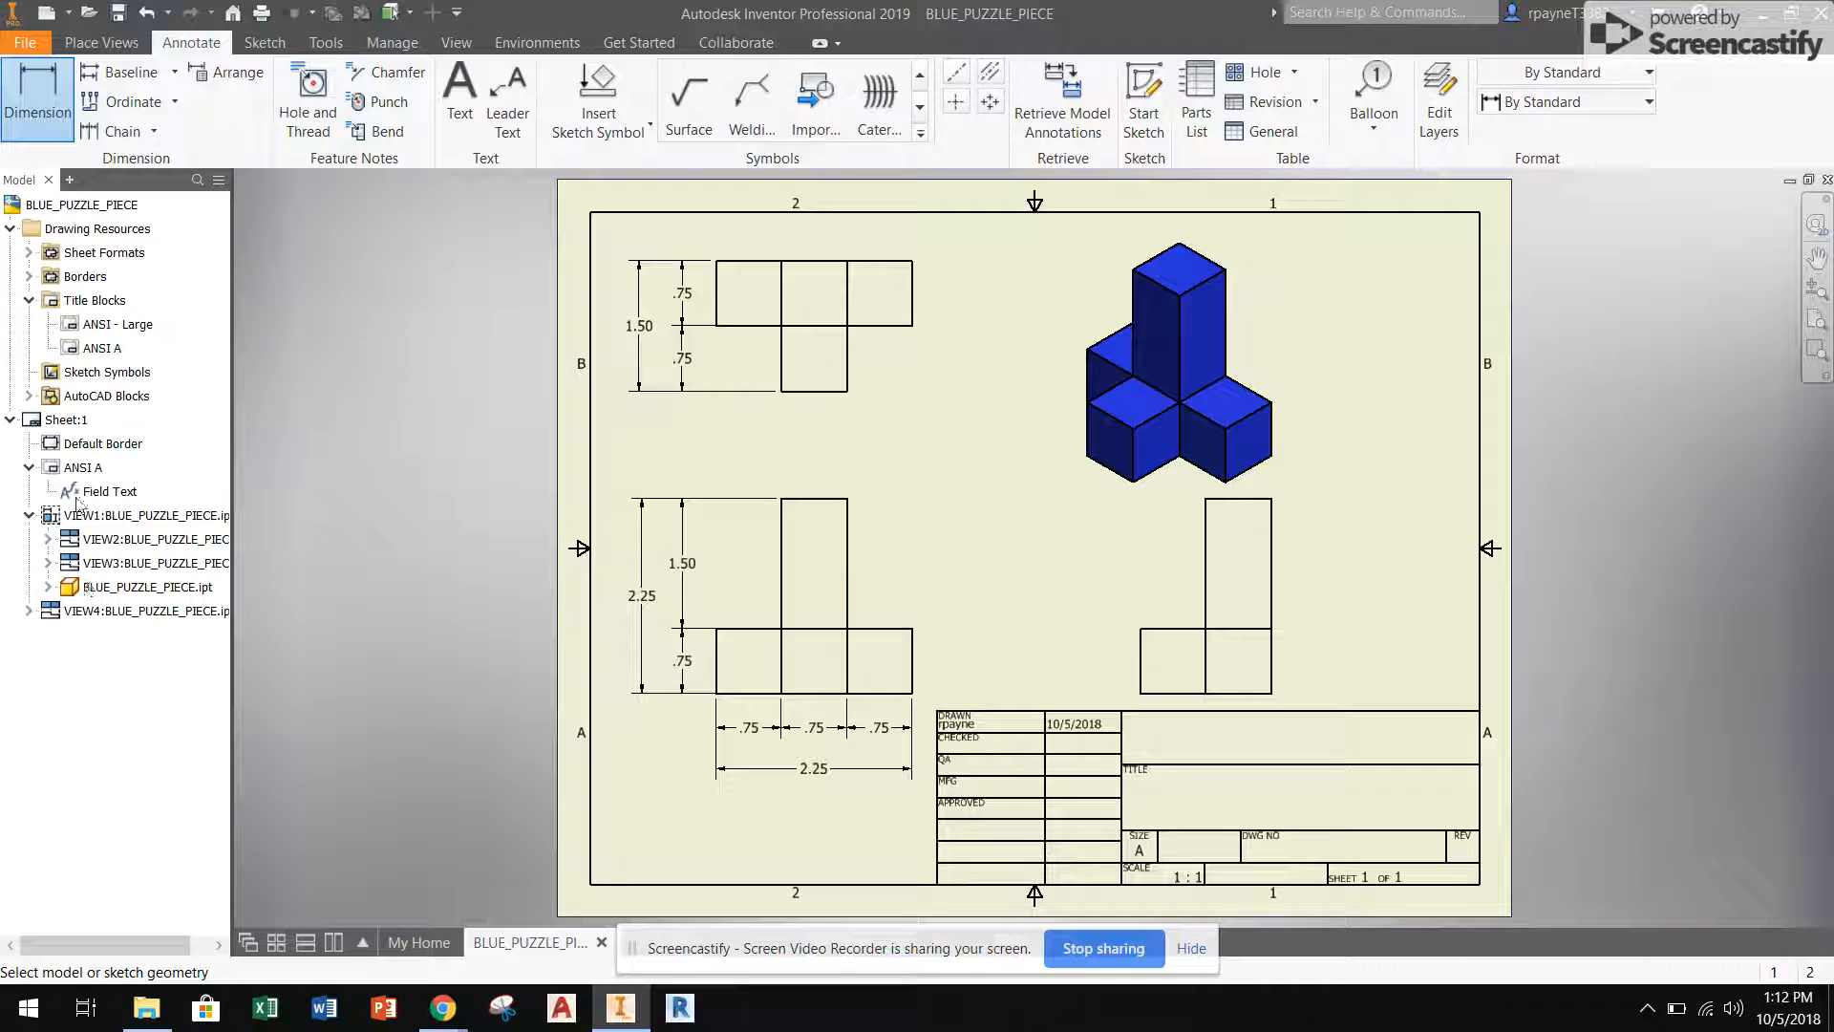
End the Dimension command and check the editing options of the sheet's ANSI A Field Text.
right_click(104, 497)
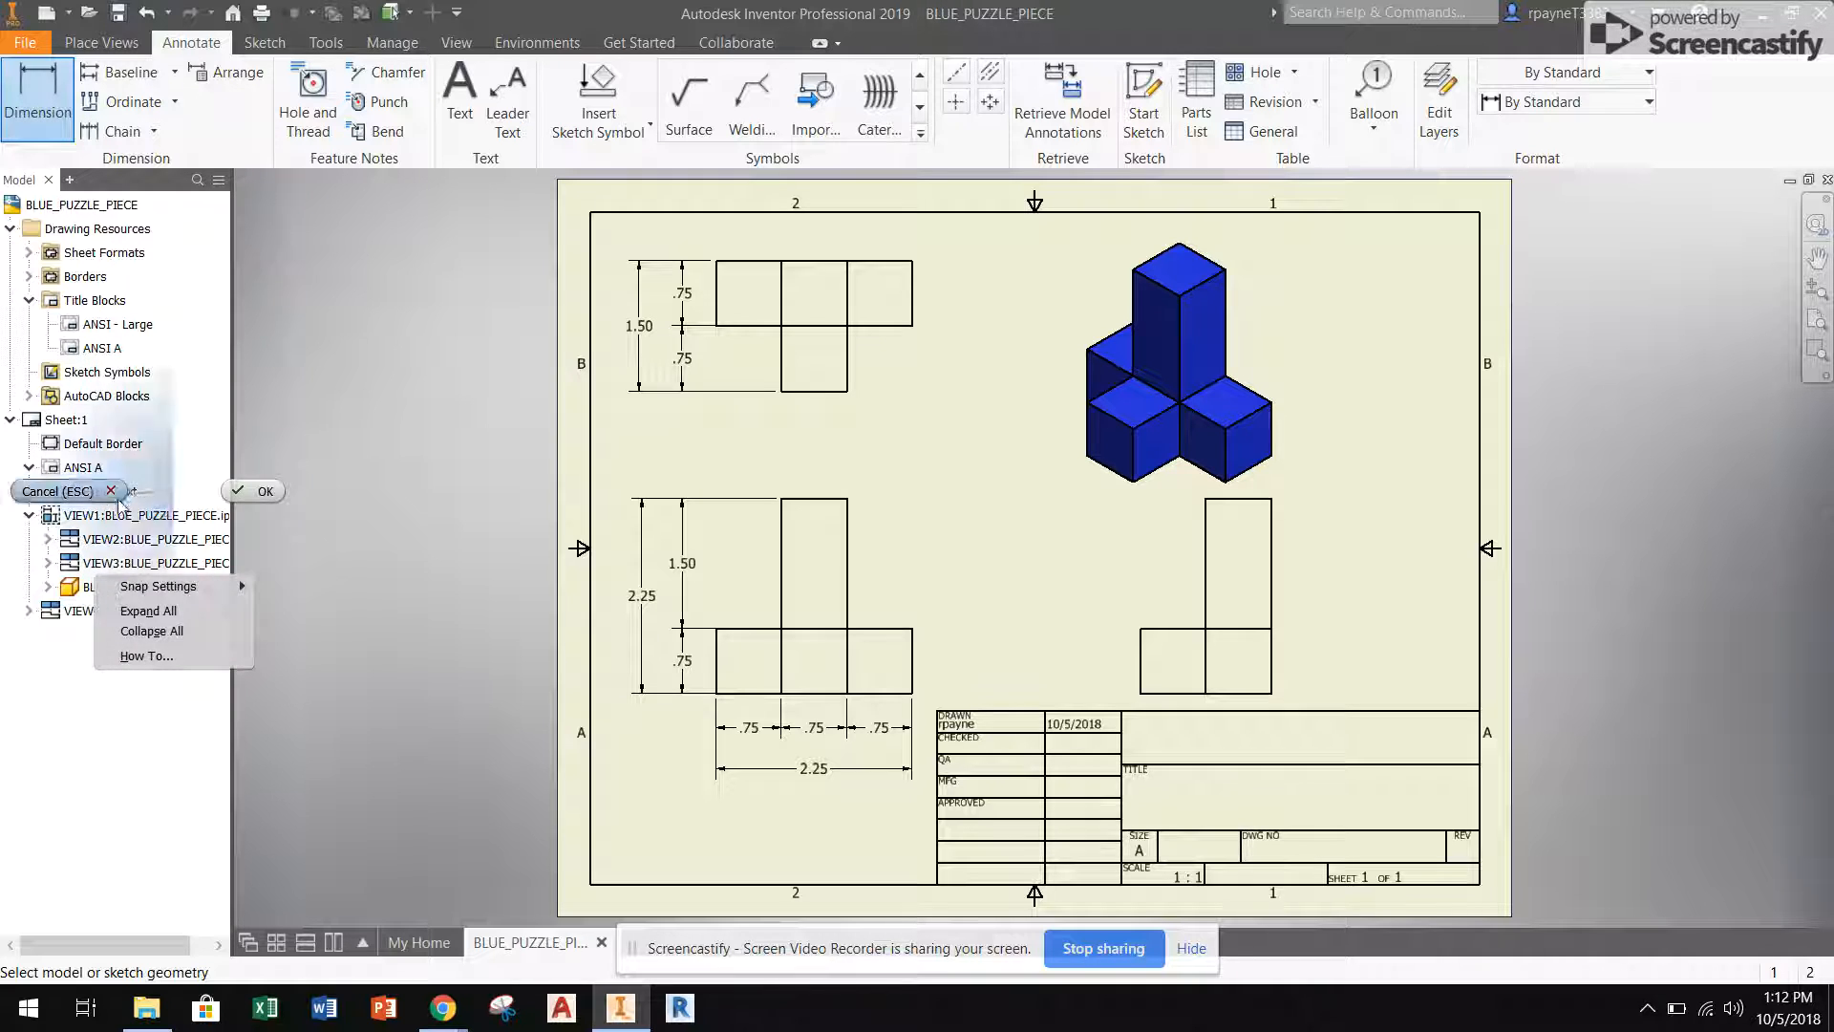
click(240, 501)
click(120, 498)
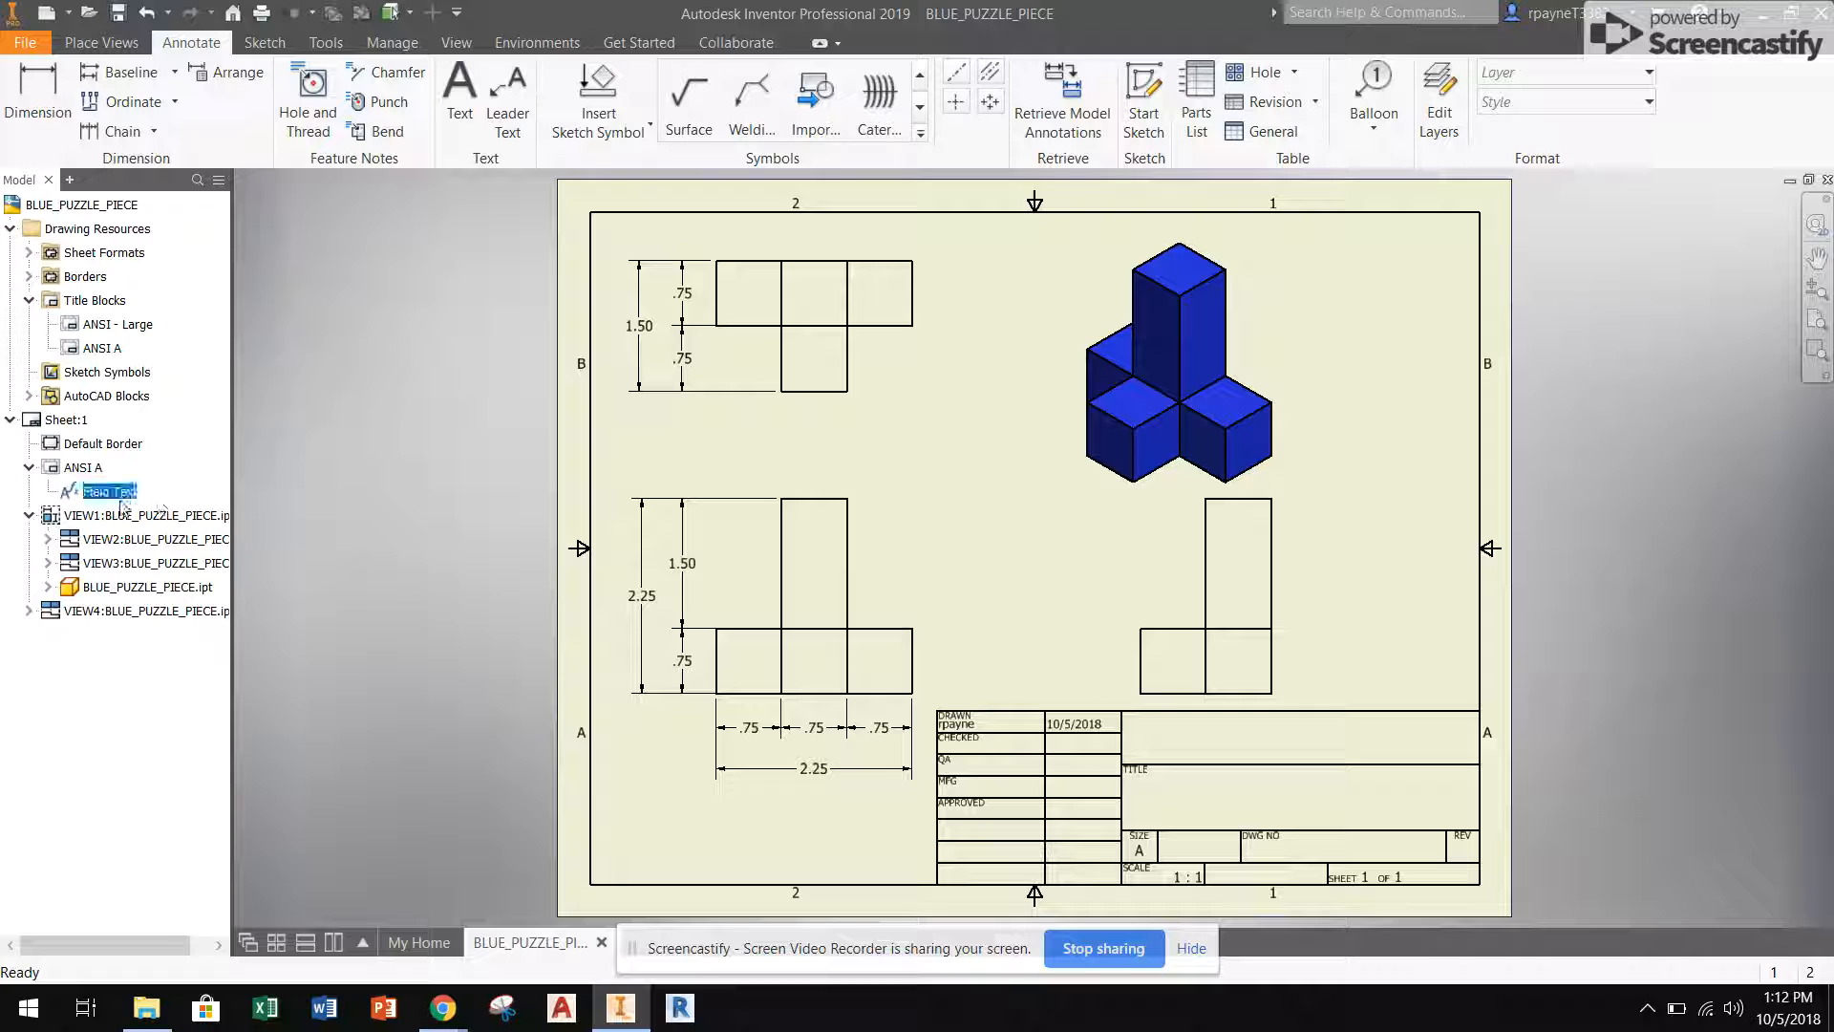
click(331, 490)
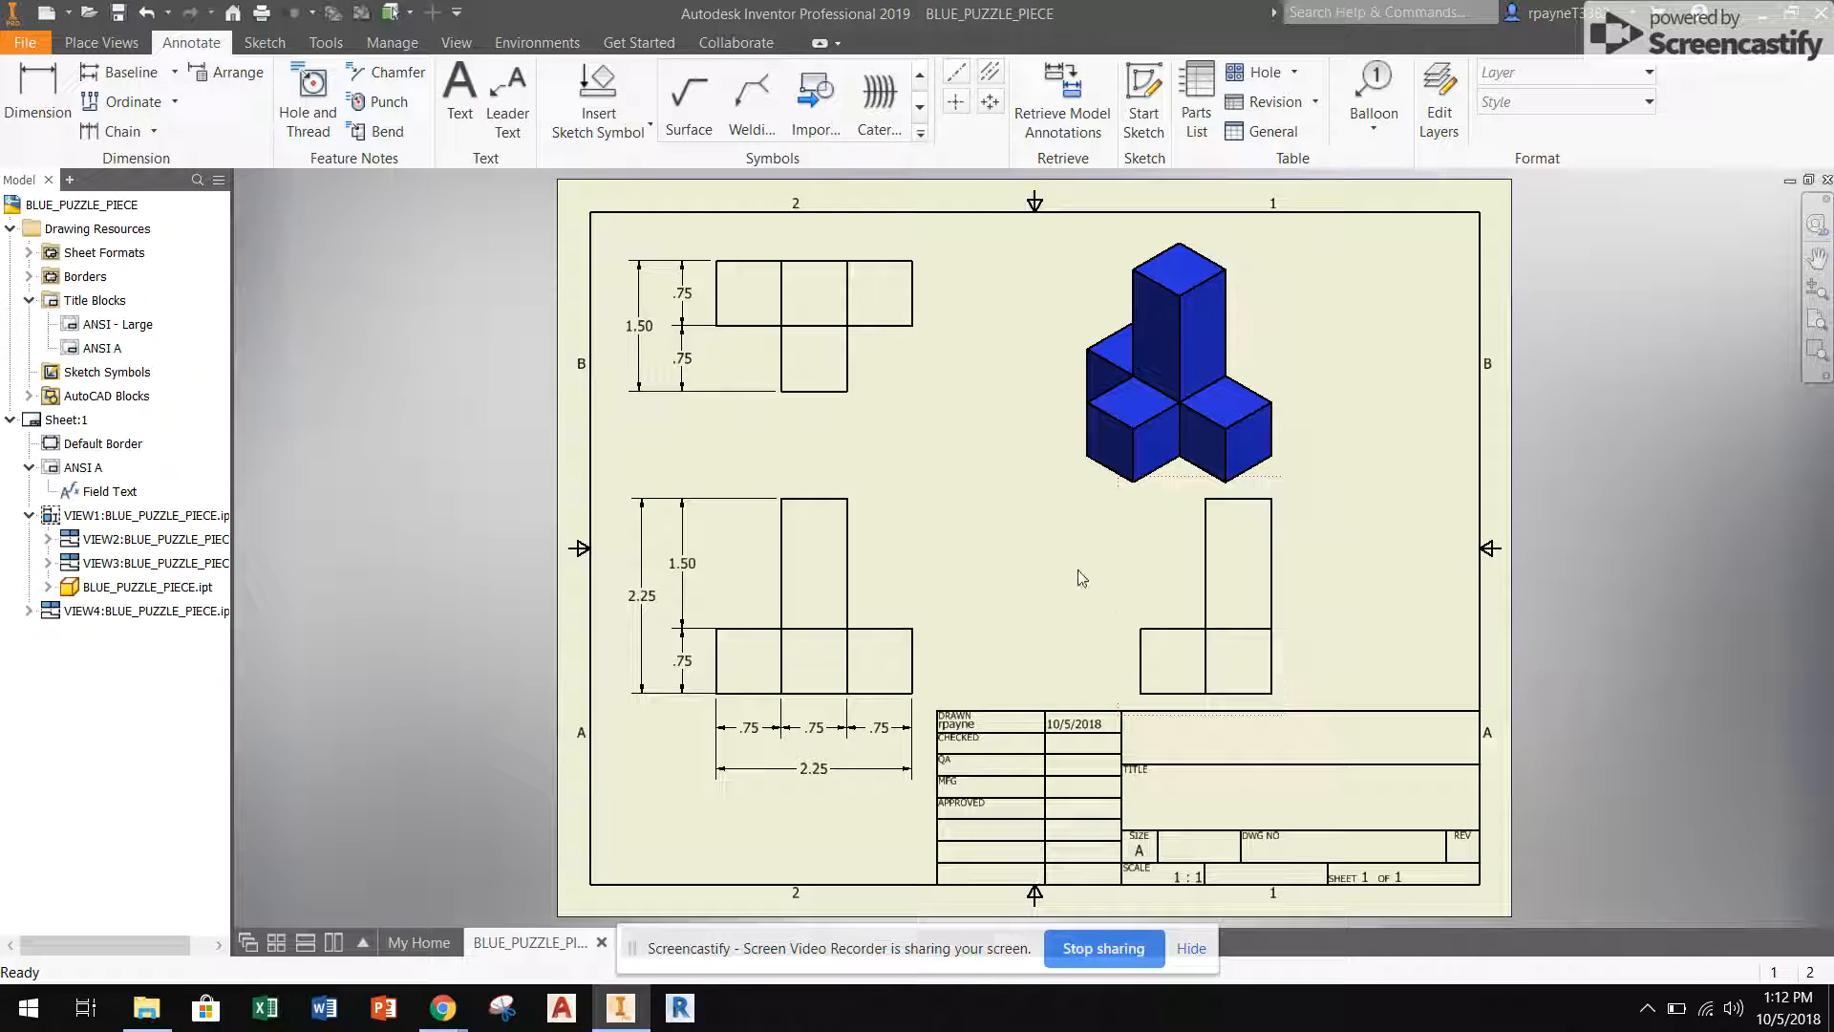